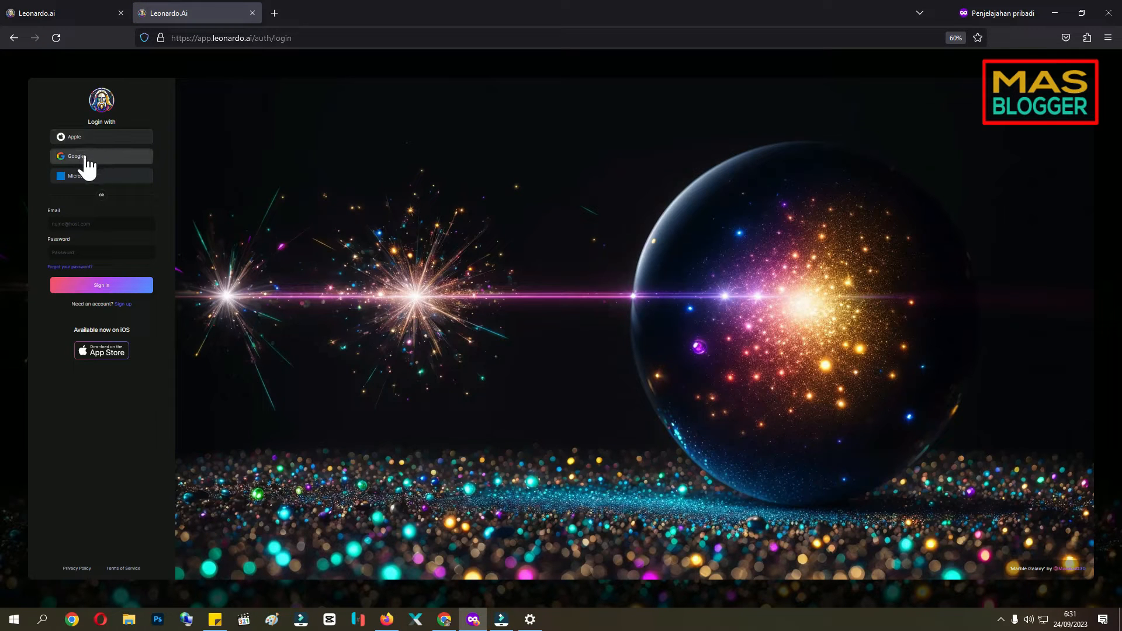
Enlarge the Leonardo.Ai login page to 80% and switch to the Chrome window with the signed-in Leonardo.Ai home page.
scroll(85, 157, up, 2)
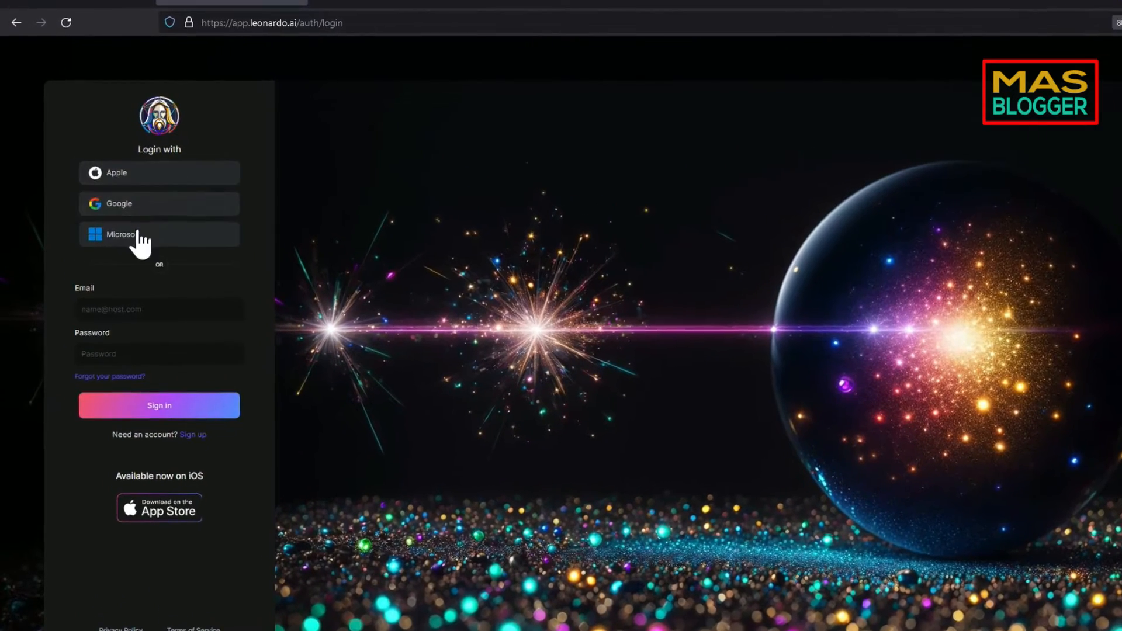
click(83, 313)
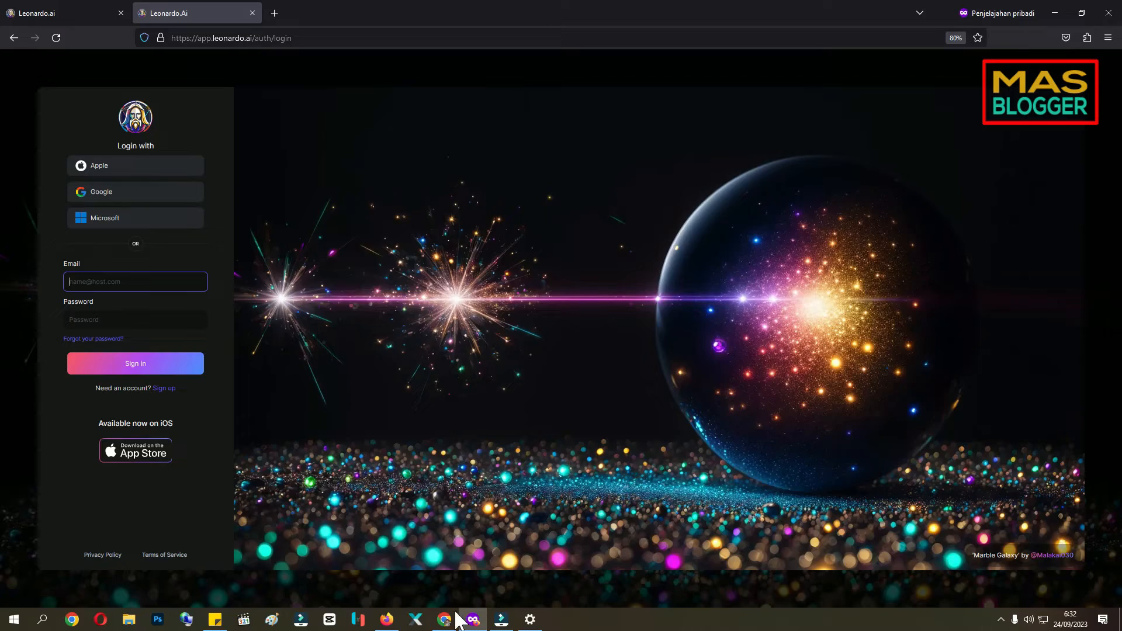
click(454, 618)
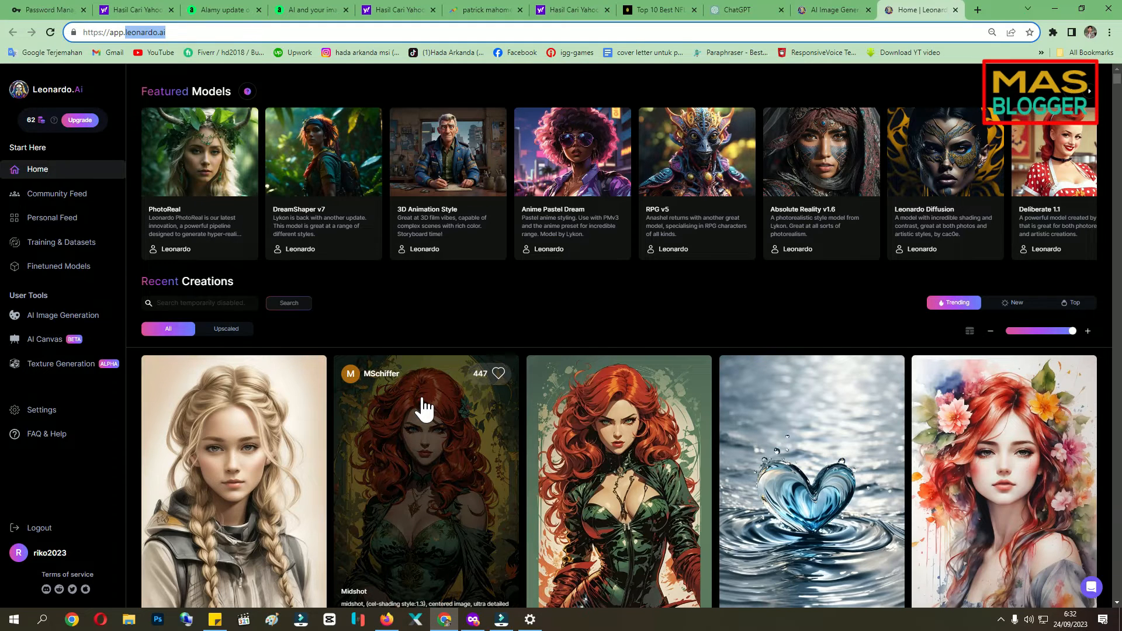
Browse the Recent Creations gallery and open the details of the "Ave fenix color arcobaleno" image.
scroll(458, 388, down, 4)
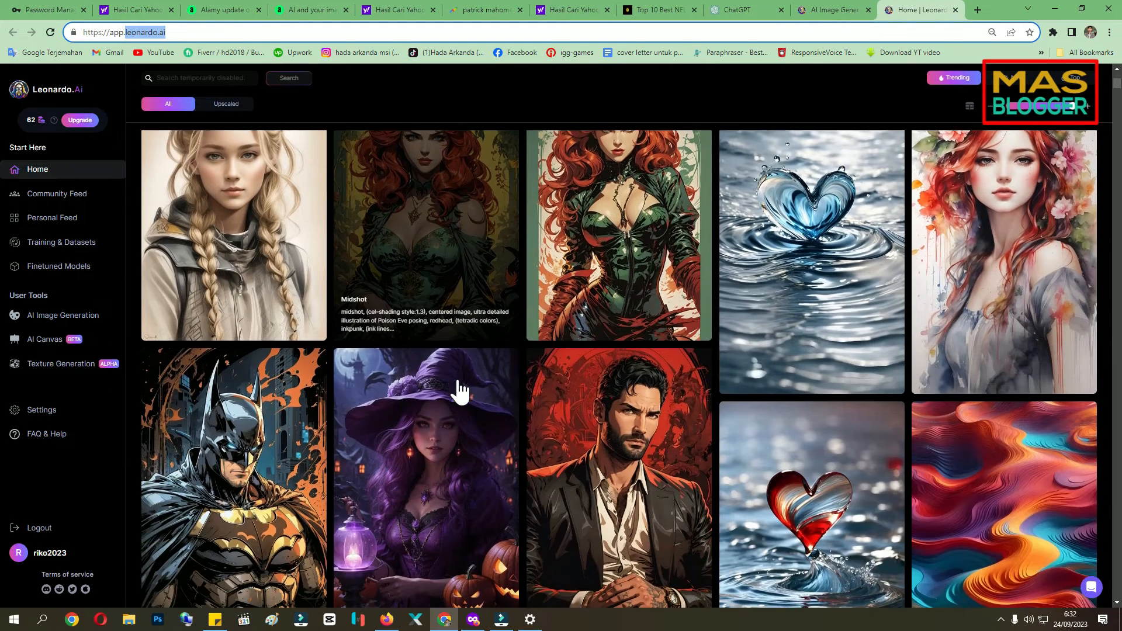
scroll(458, 388, down, 2)
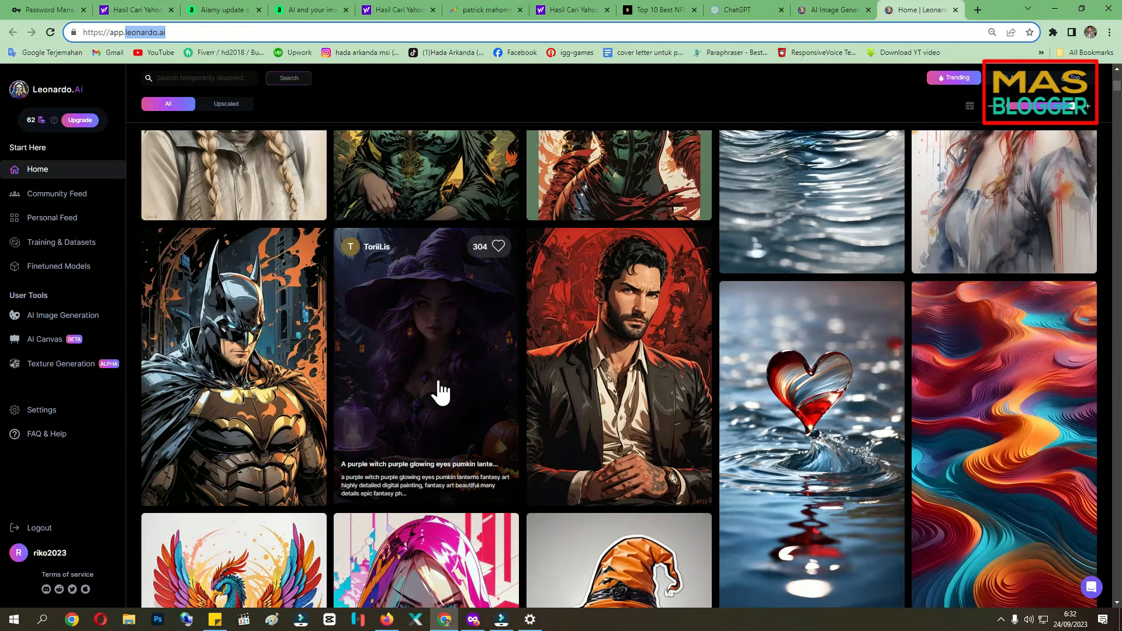
scroll(441, 392, down, 5)
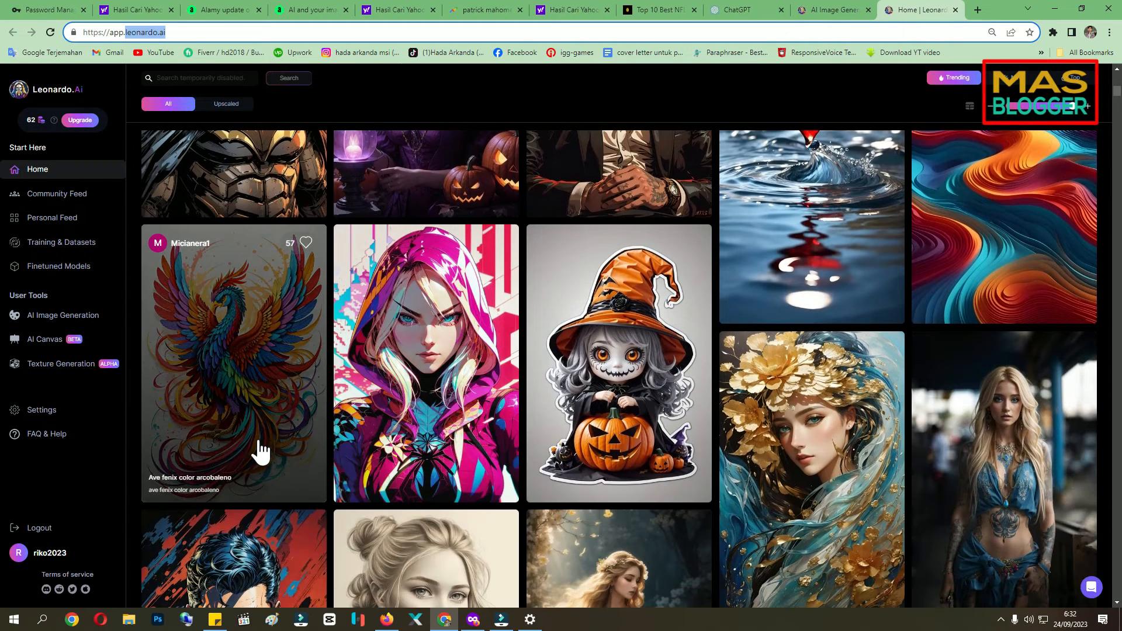
right_click(239, 331)
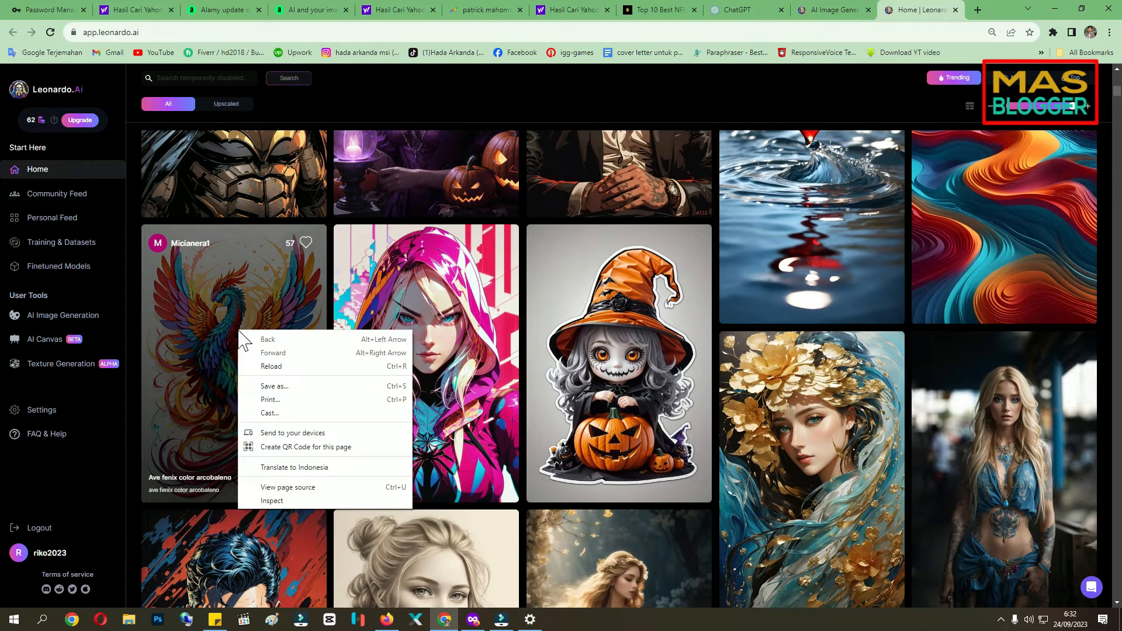
click(209, 349)
click(208, 350)
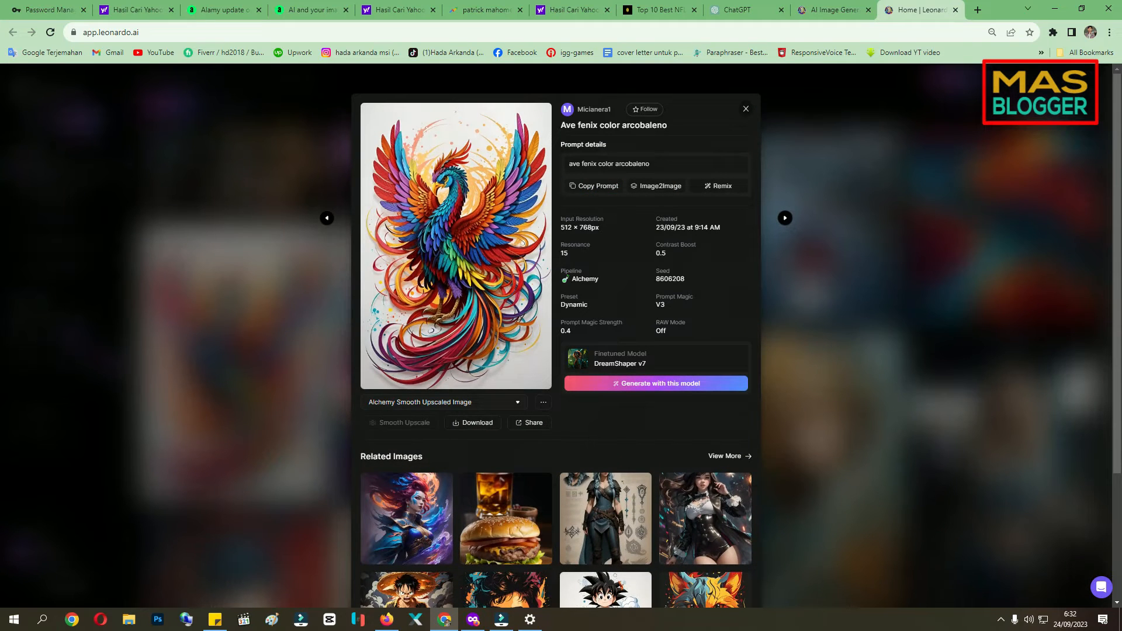
Examine the phoenix image's prompt, finetuned model, input resolution and related images, and close its details.
drag(575, 164, 654, 163)
drag(593, 364, 648, 362)
drag(601, 227, 560, 226)
scroll(477, 257, down, 2)
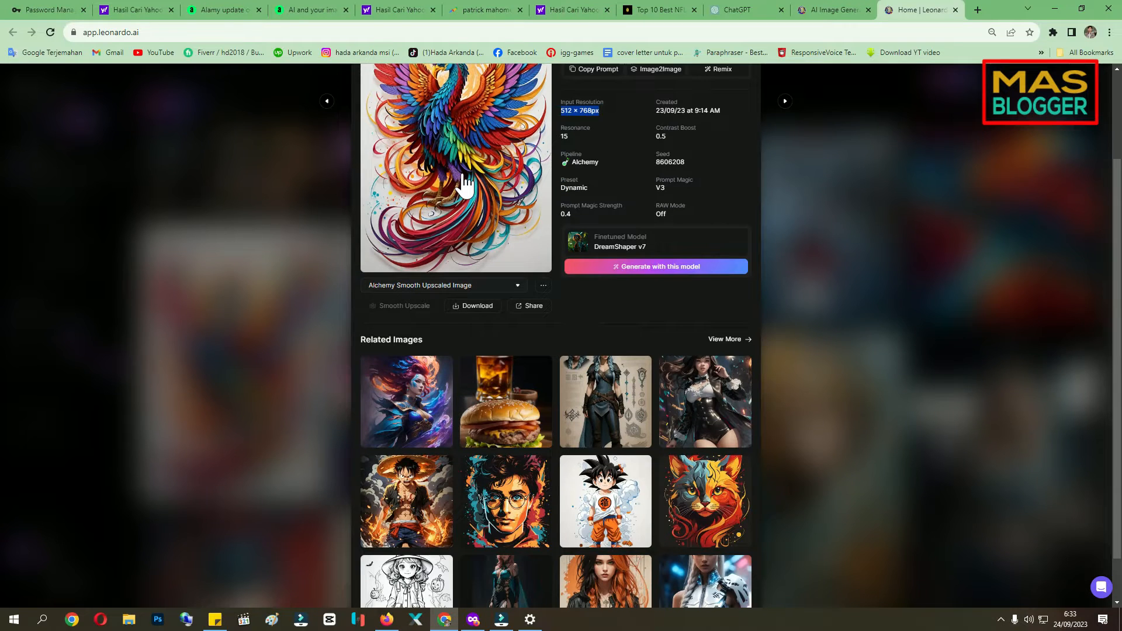
scroll(472, 233, up, 2)
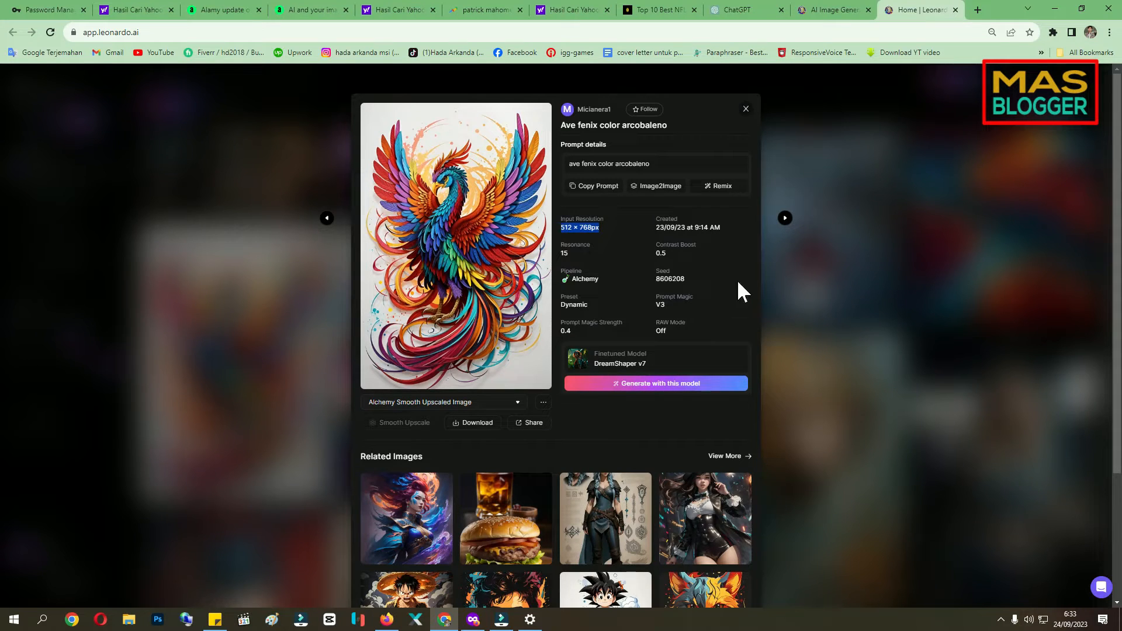
click(746, 109)
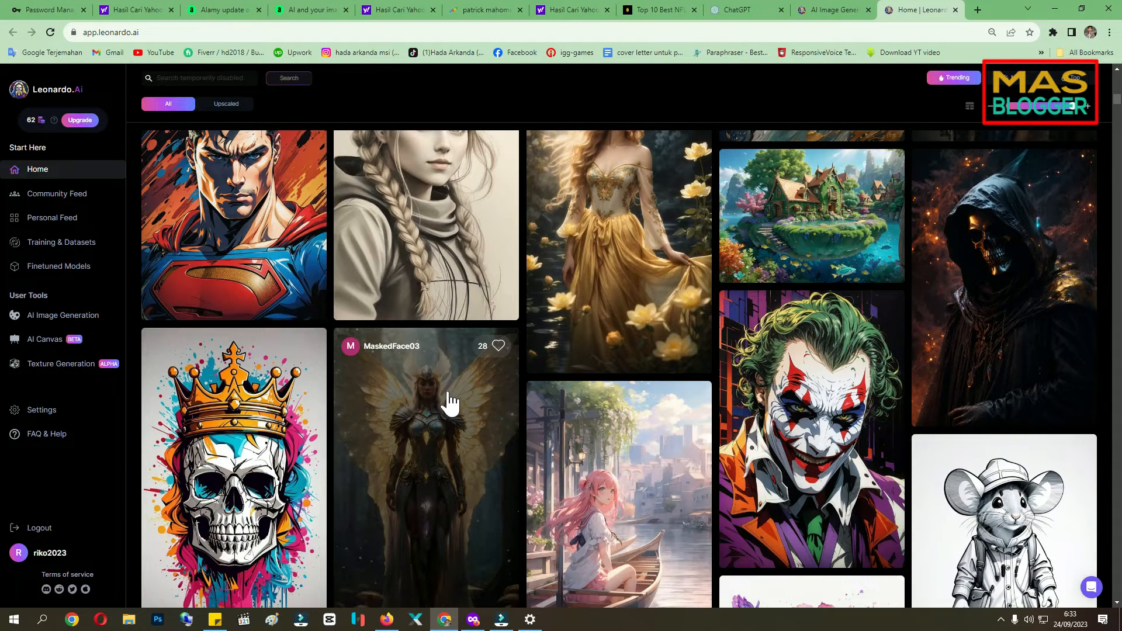
Open the page with the Leonardo.Ai subscription plans.
scroll(240, 404, down, 2)
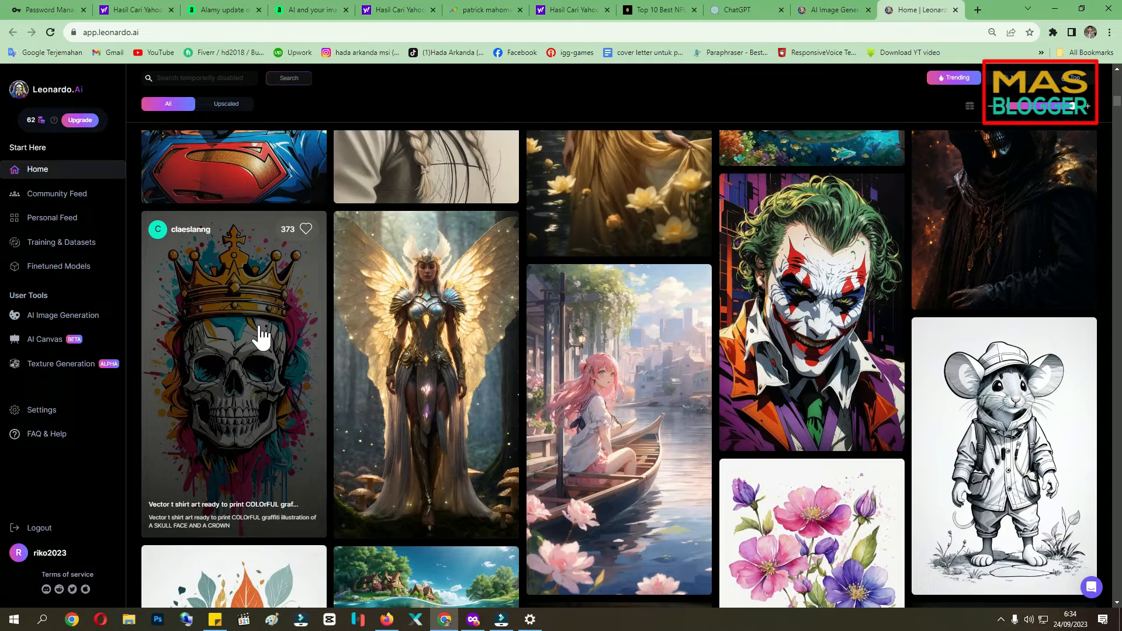
right_click(34, 119)
click(26, 121)
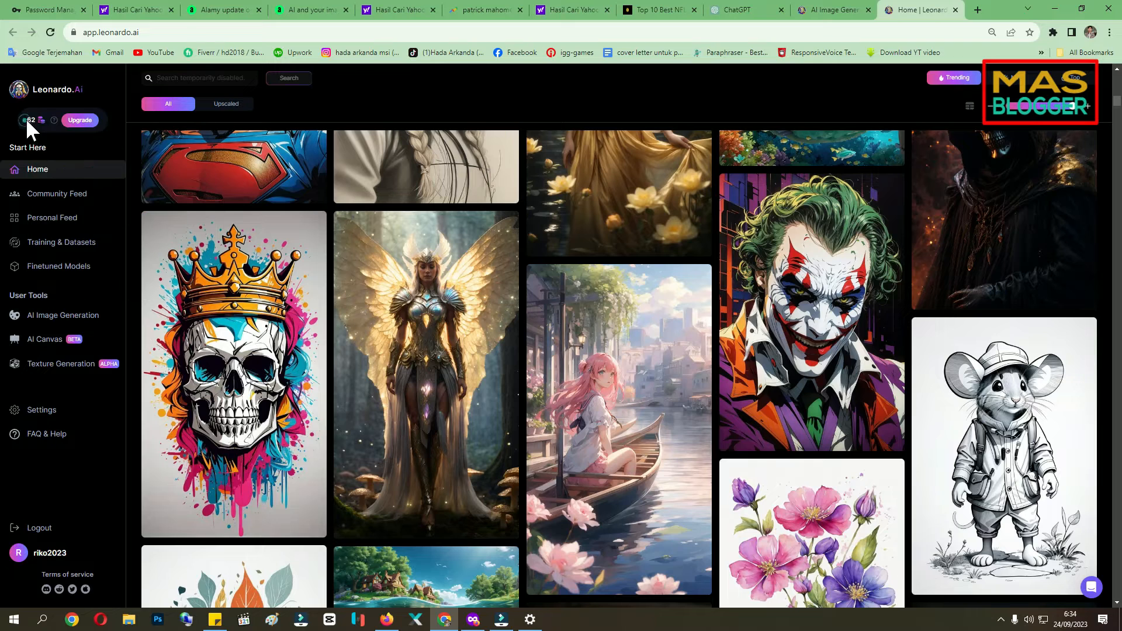
click(32, 122)
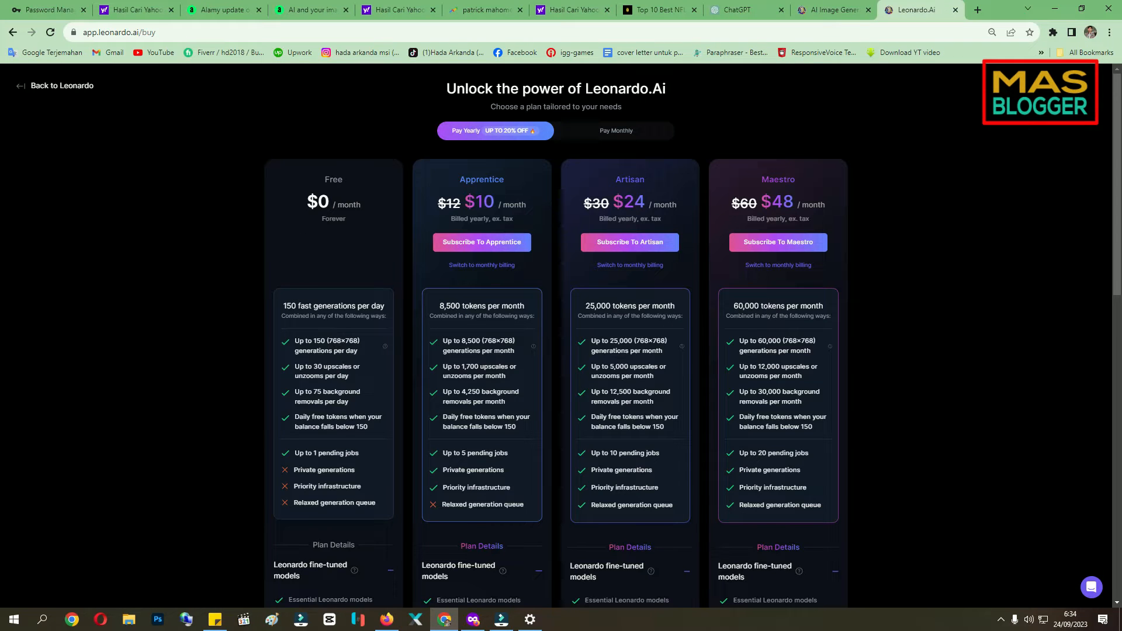
Examine the Free plan's daily generation allowance and its private generations entry.
double_click(319, 340)
double_click(319, 343)
double_click(314, 341)
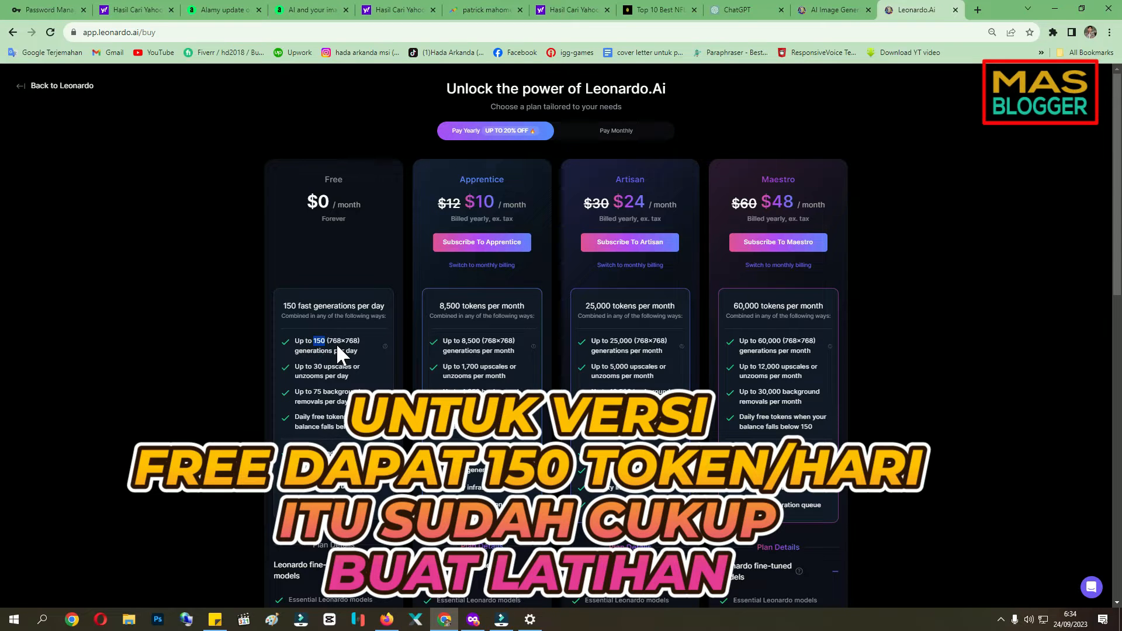
scroll(337, 368, down, 1)
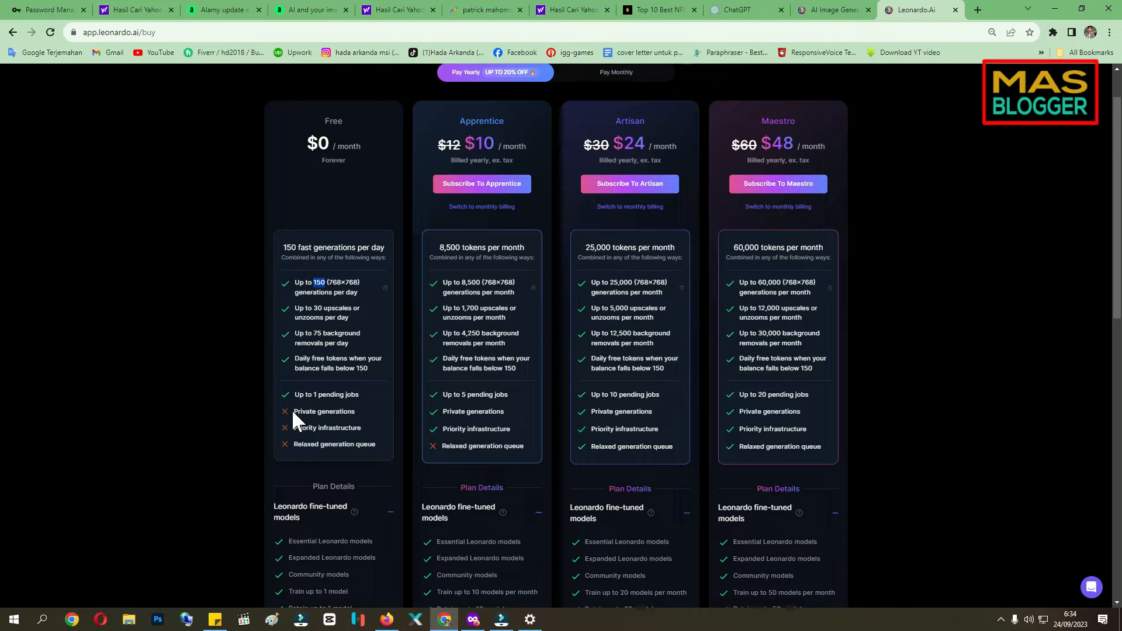
drag(292, 412, 355, 411)
Check the Apprentice plan's yearly-billing price and switch the plan prices to monthly payment.
click(468, 140)
double_click(468, 142)
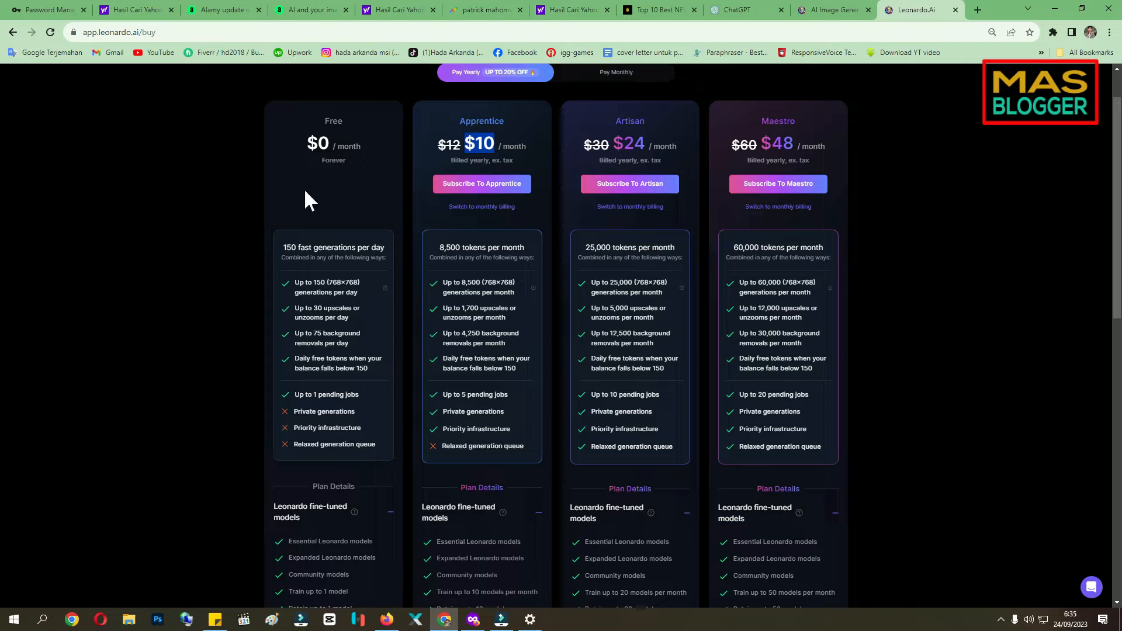
scroll(290, 230, up, 1)
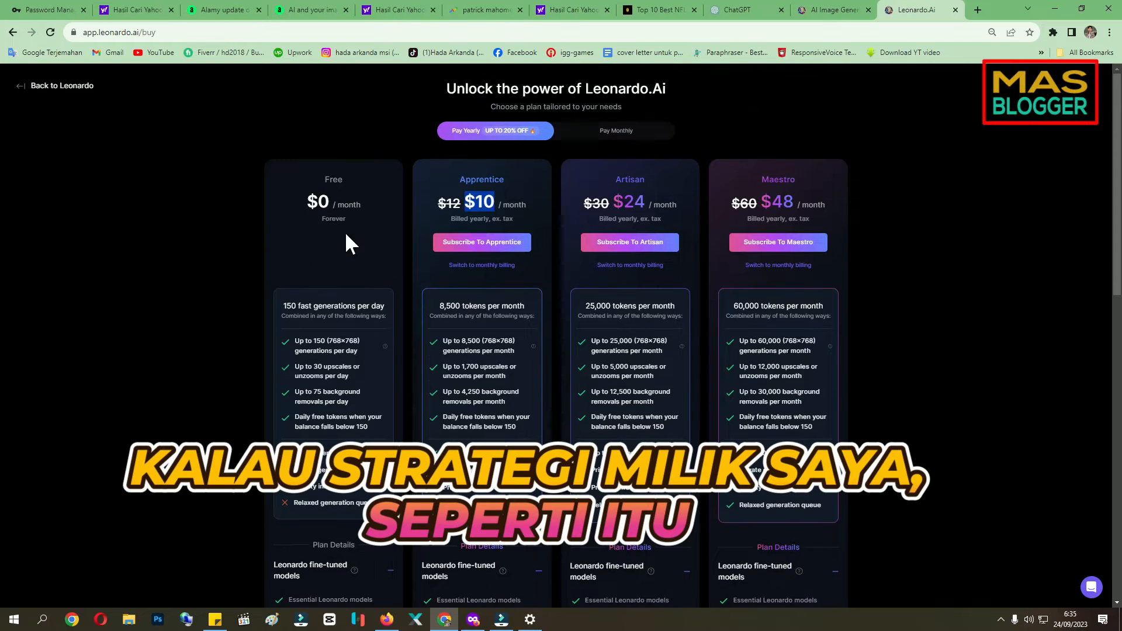
click(597, 129)
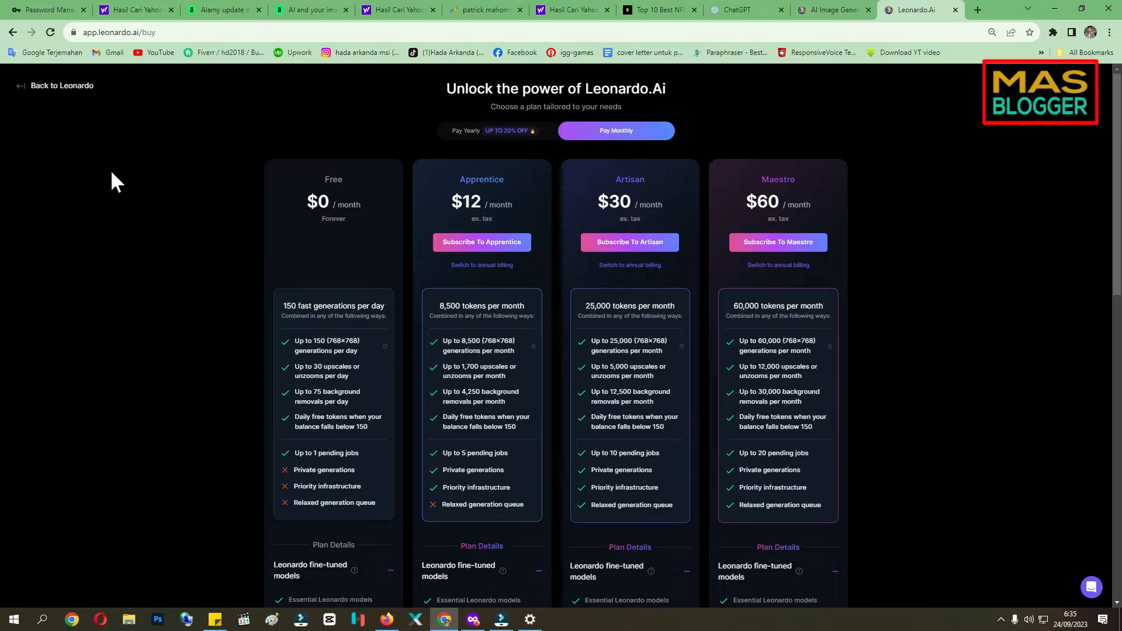
Return from the plans to AI Image Generation and set the dimensions to 1024 × 1024 and the number of images to 2.
click(21, 89)
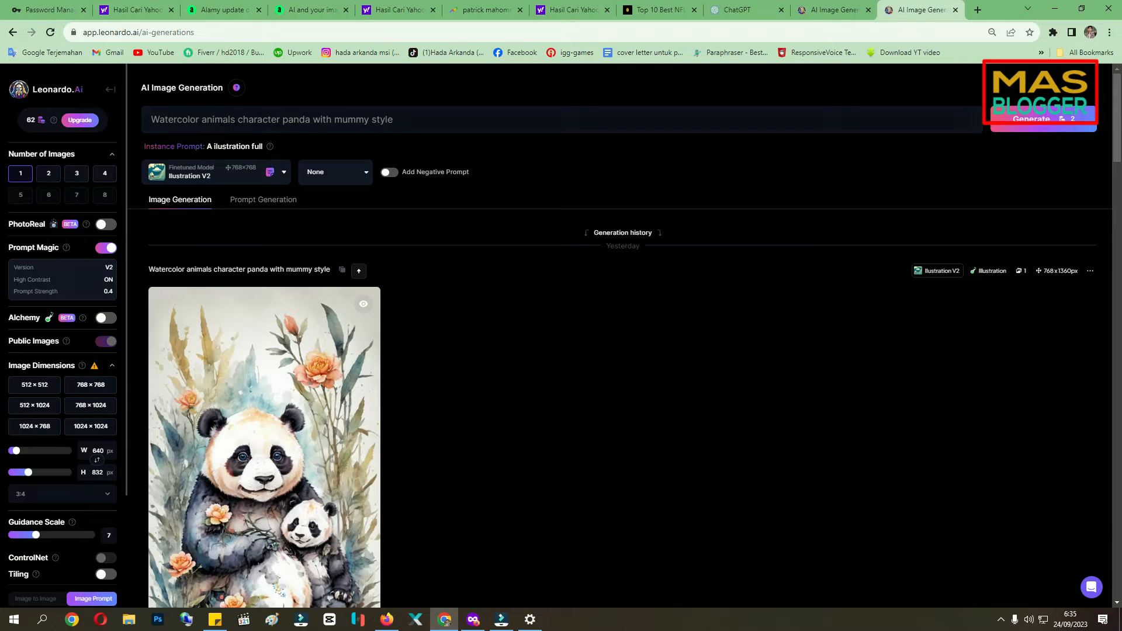
drag(151, 119, 393, 119)
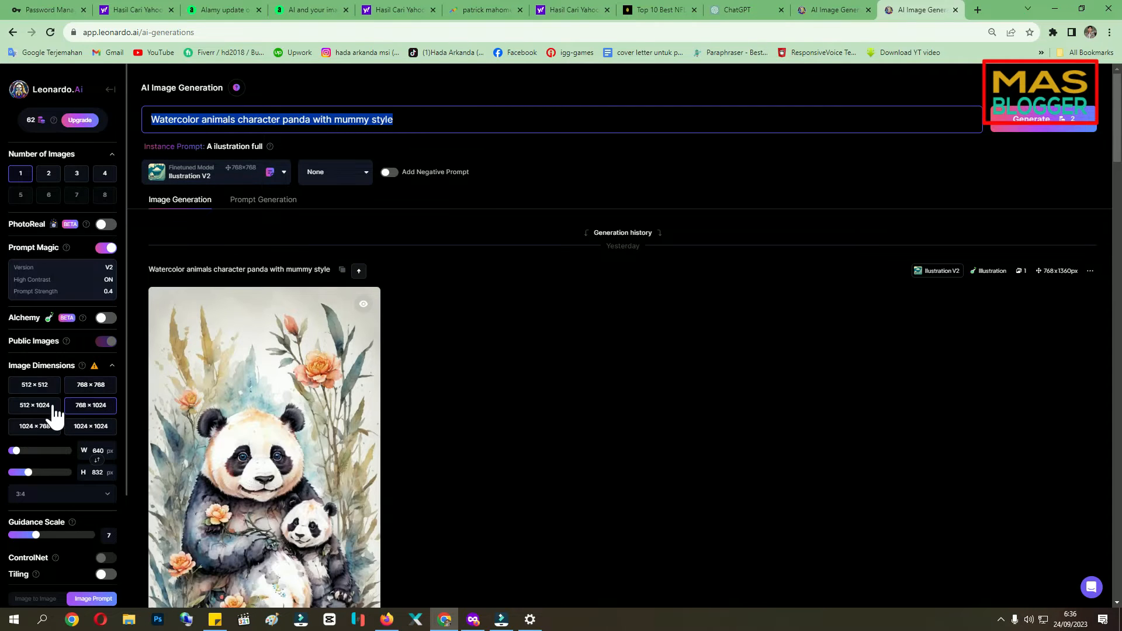
click(36, 389)
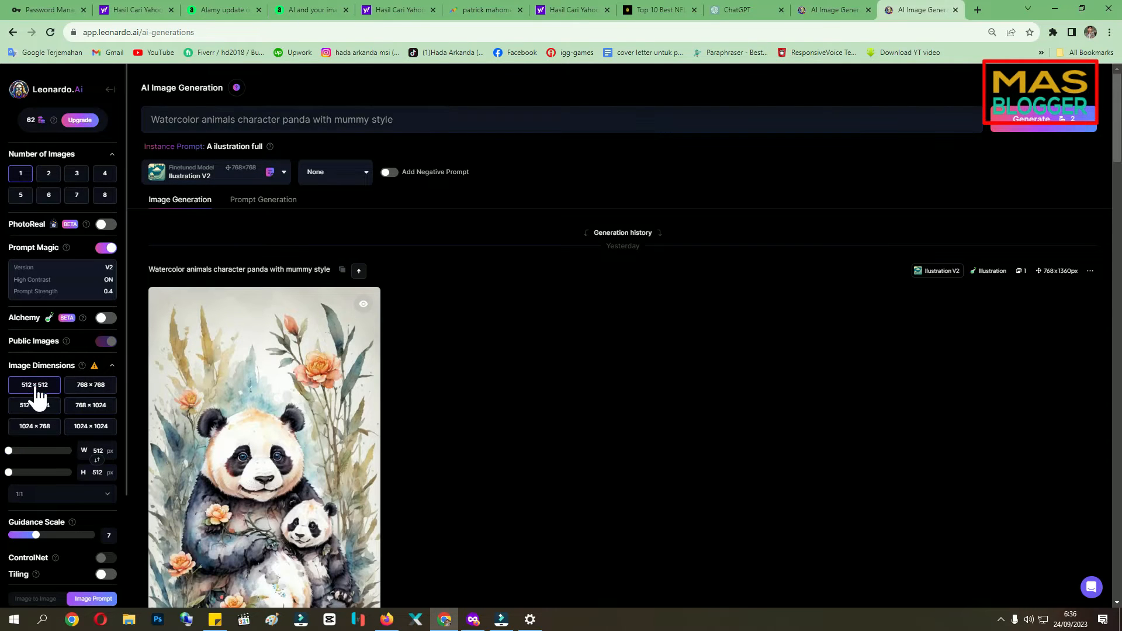
click(87, 427)
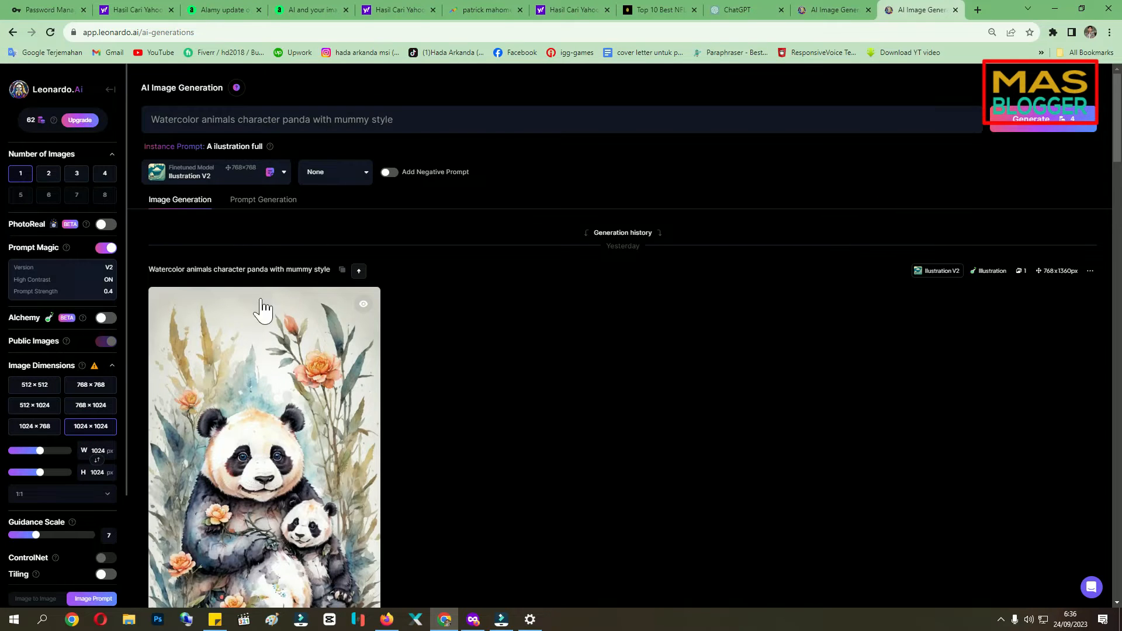
click(50, 174)
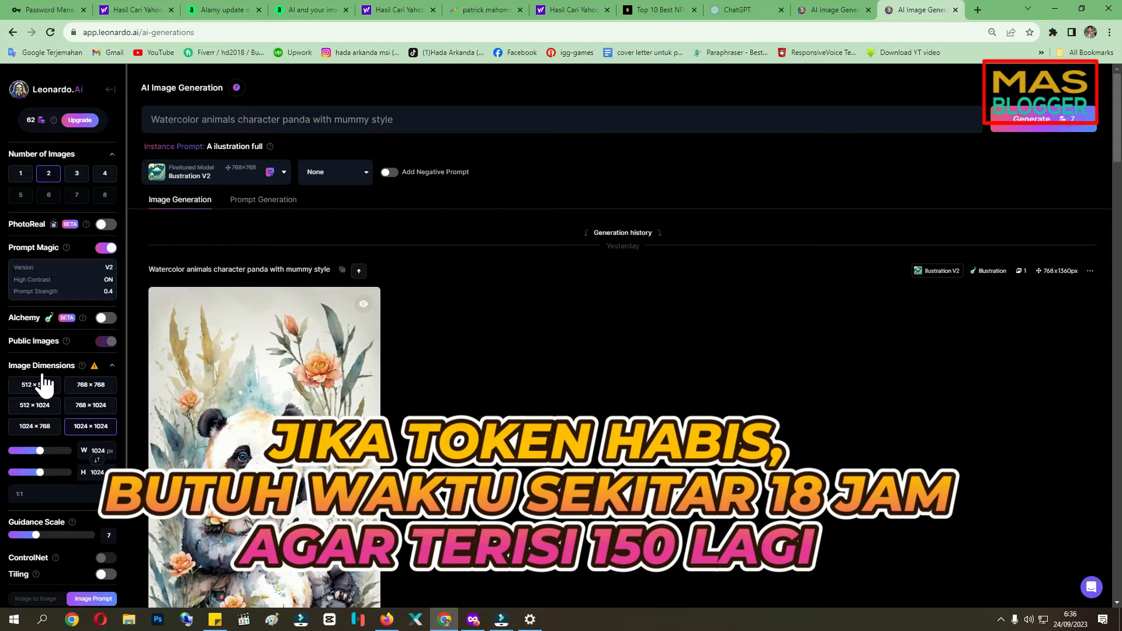
scroll(41, 412, down, 2)
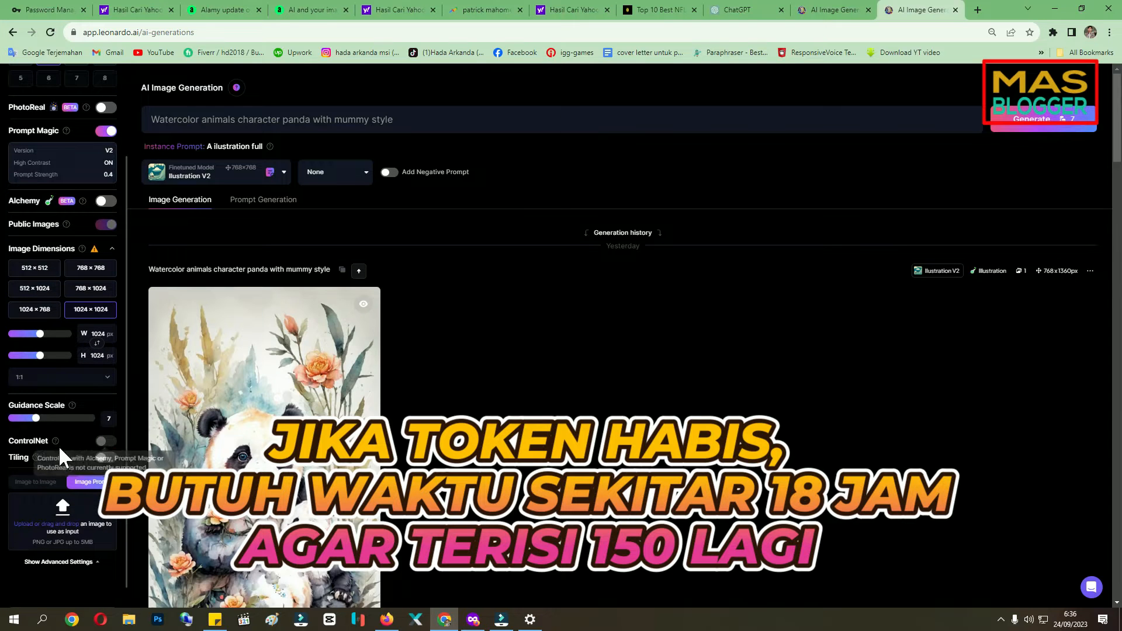
scroll(47, 444, down, 1)
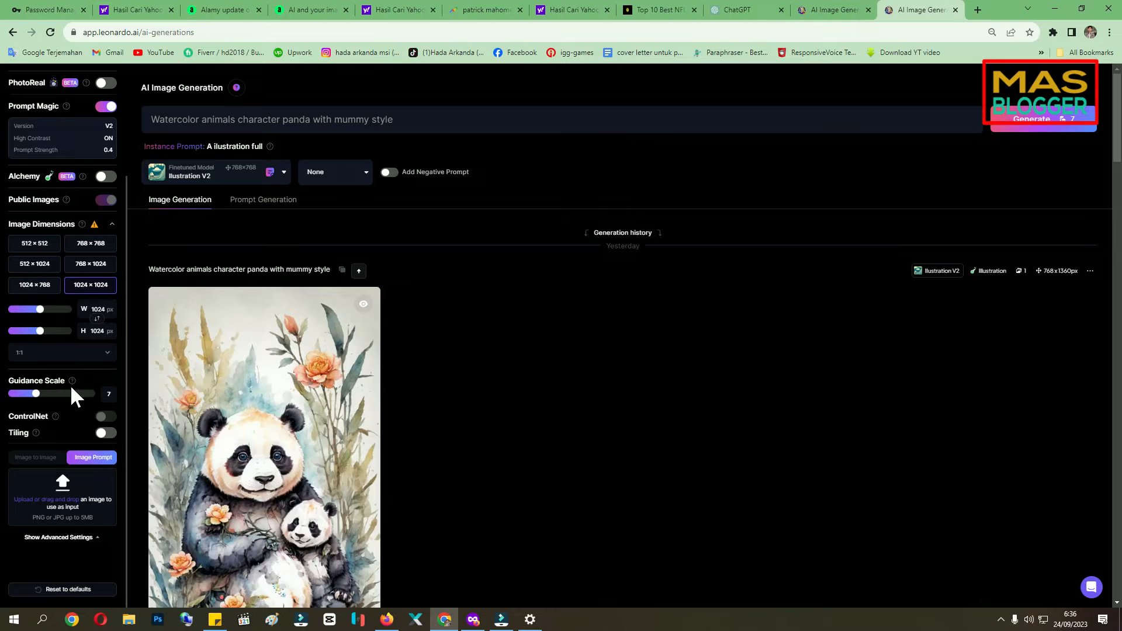
In the other Leonardo.Ai tab, go to the home page, read the prompt of the Halloween witch sticker image and close its details.
click(841, 10)
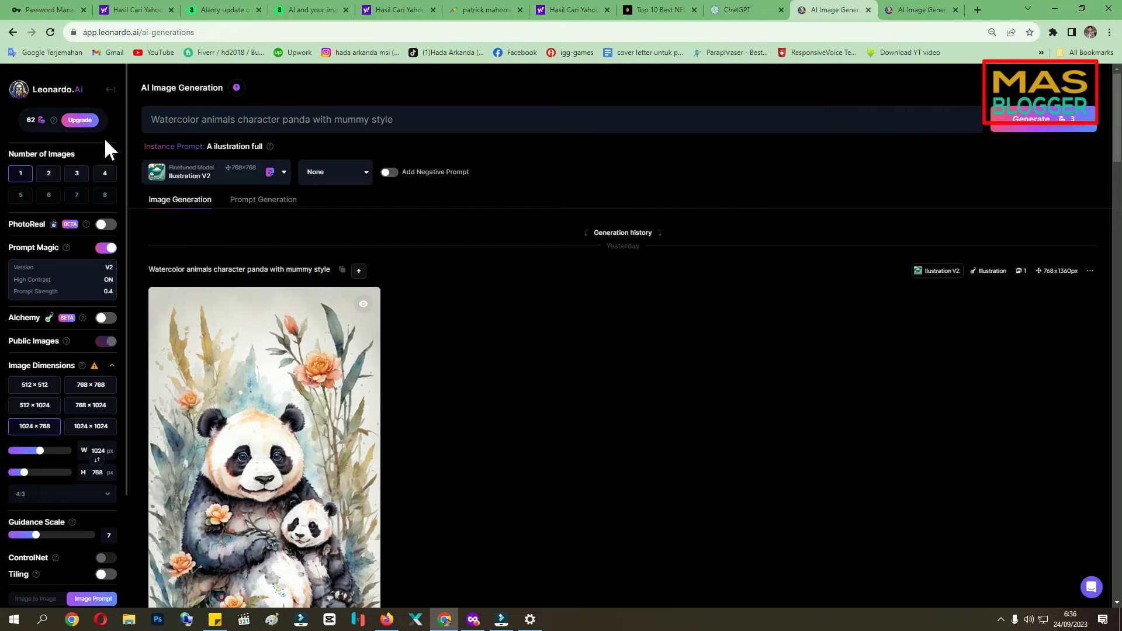
click(15, 101)
scroll(262, 301, down, 3)
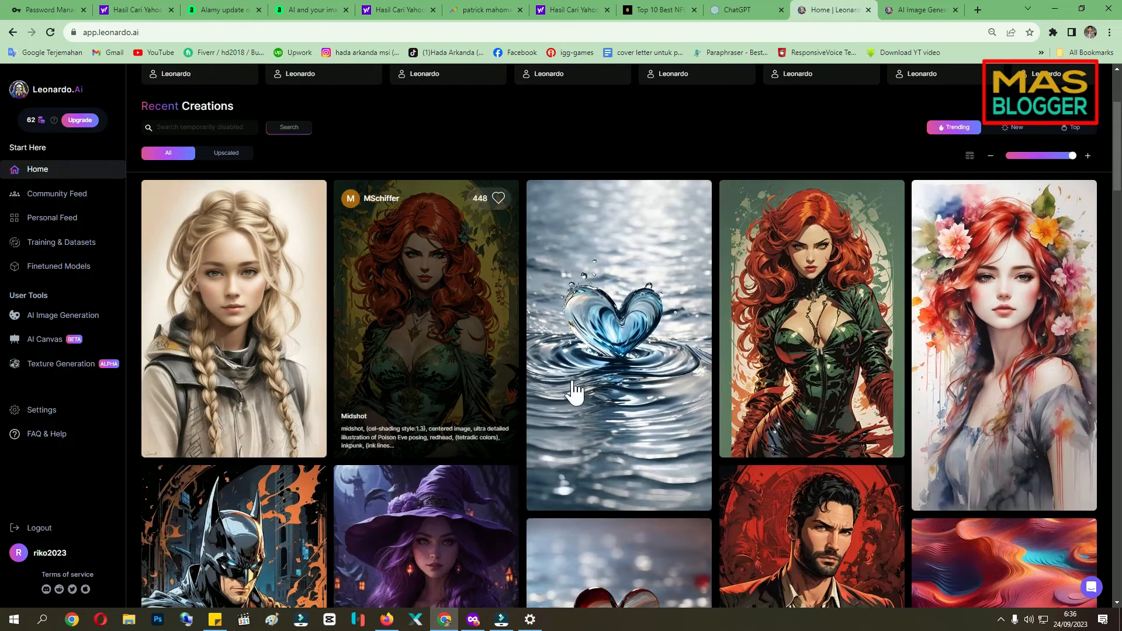
scroll(572, 392, down, 12)
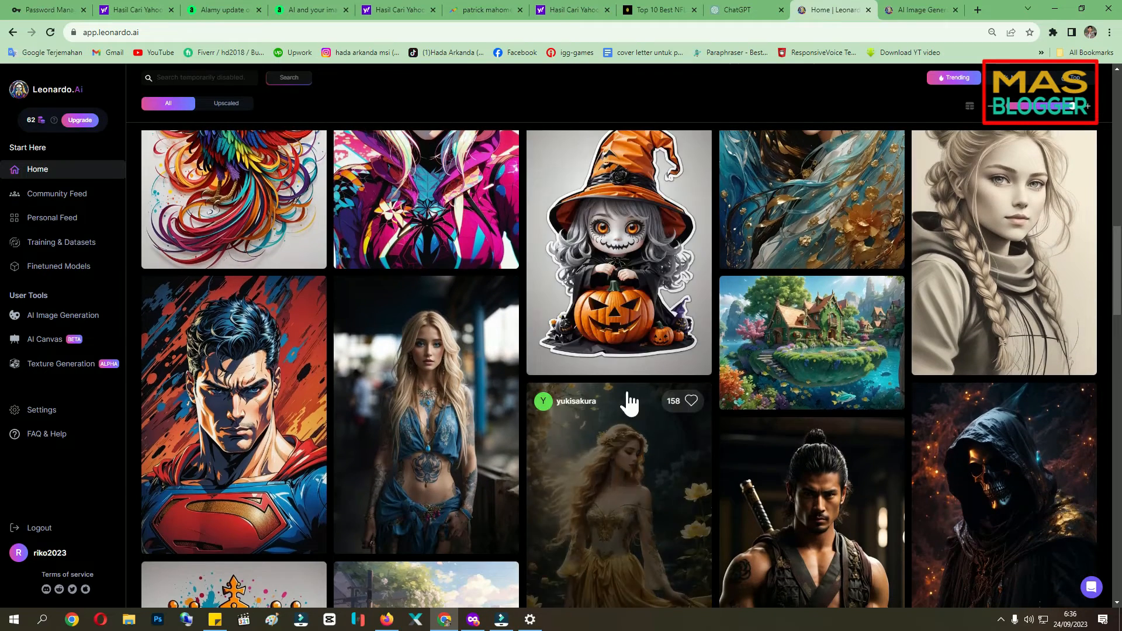
click(619, 309)
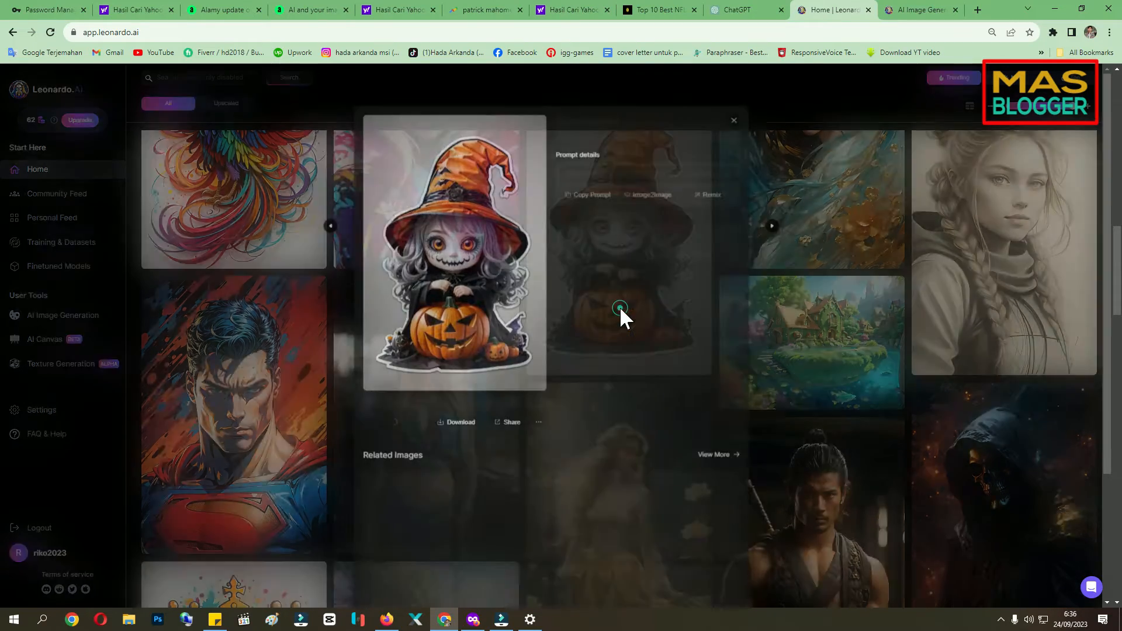
triple_click(650, 183)
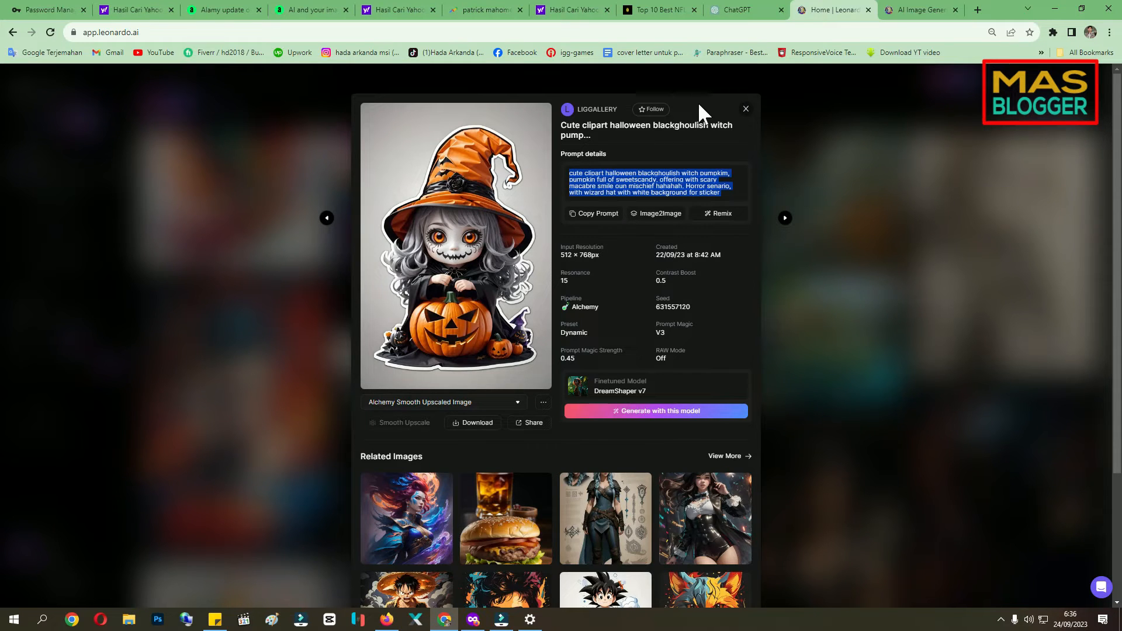
click(741, 110)
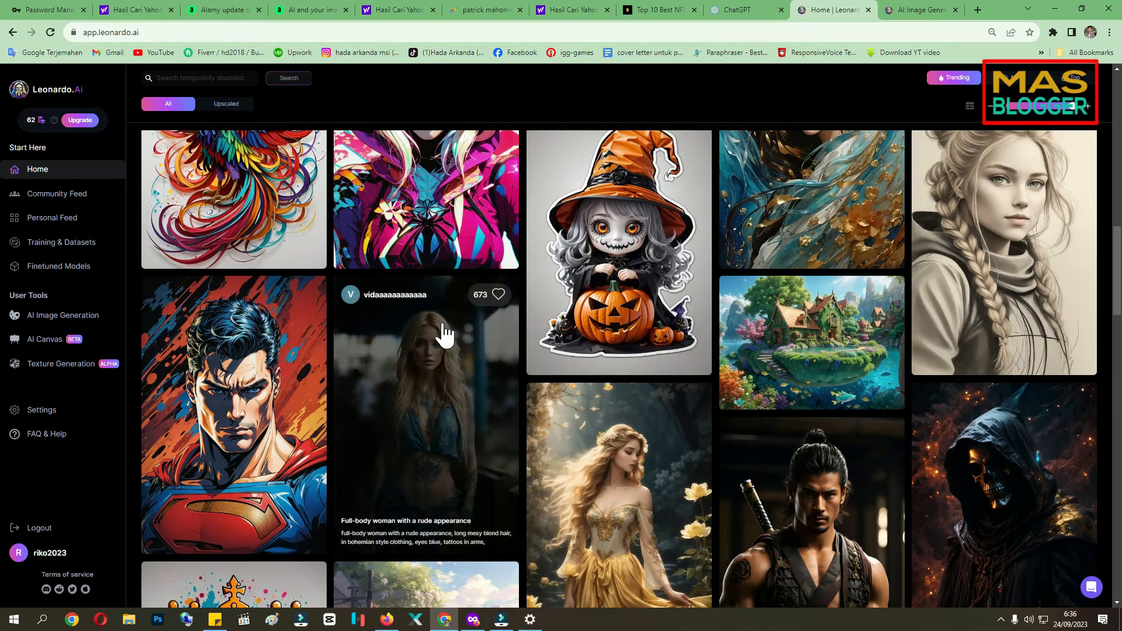
Switch to the Yahoo results for "google trend" and open the Google Trends site.
scroll(445, 333, up, 2)
scroll(445, 333, up, 5)
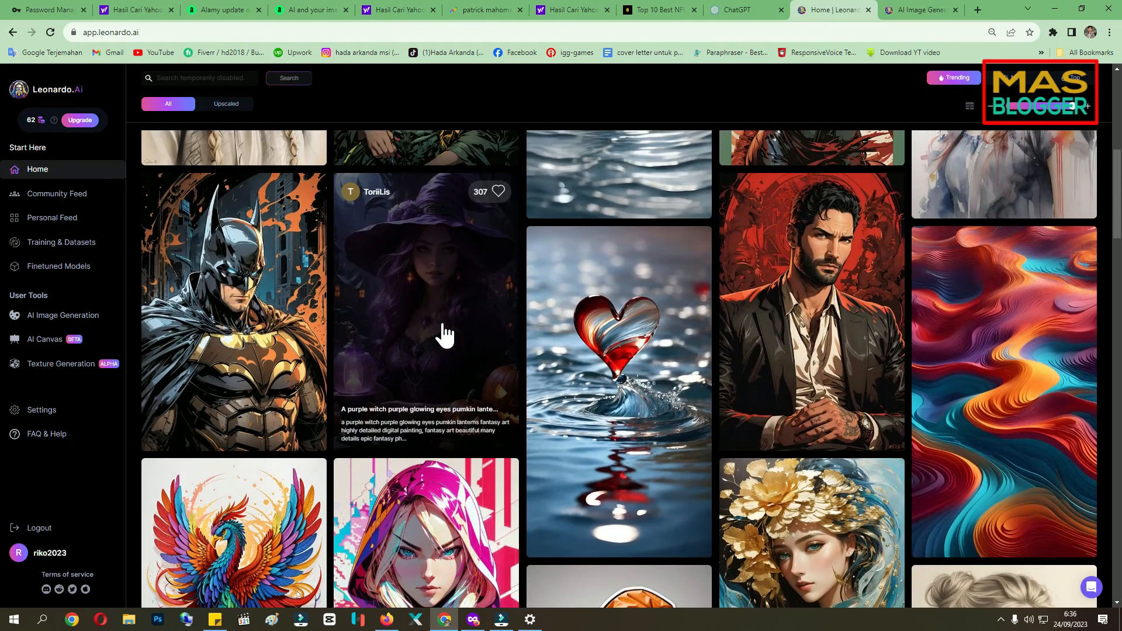
scroll(444, 334, up, 7)
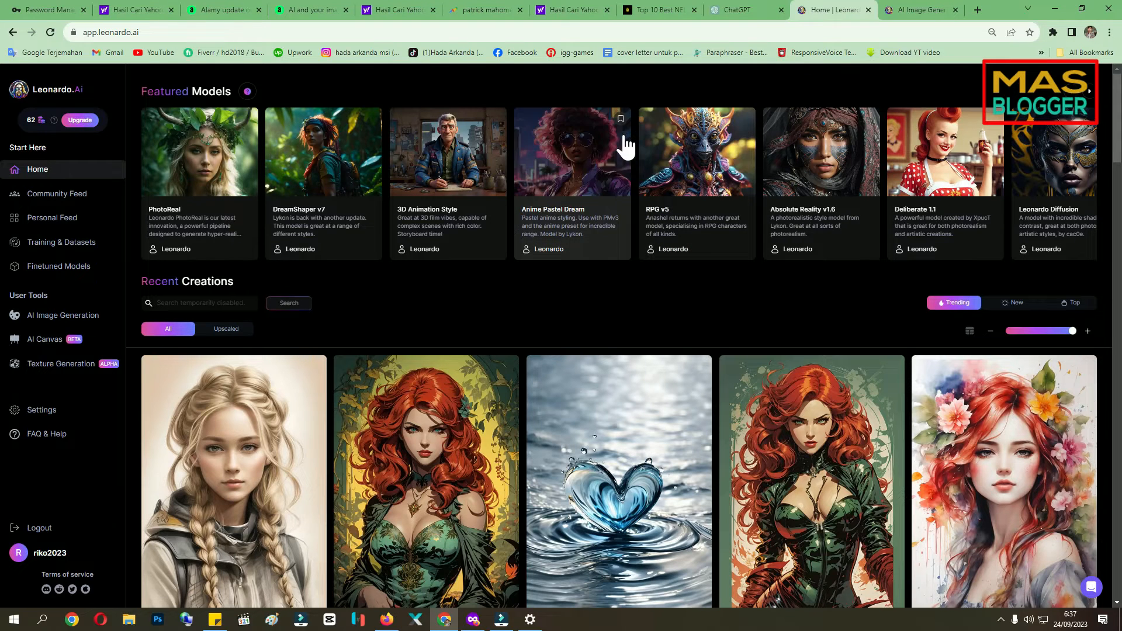
click(398, 10)
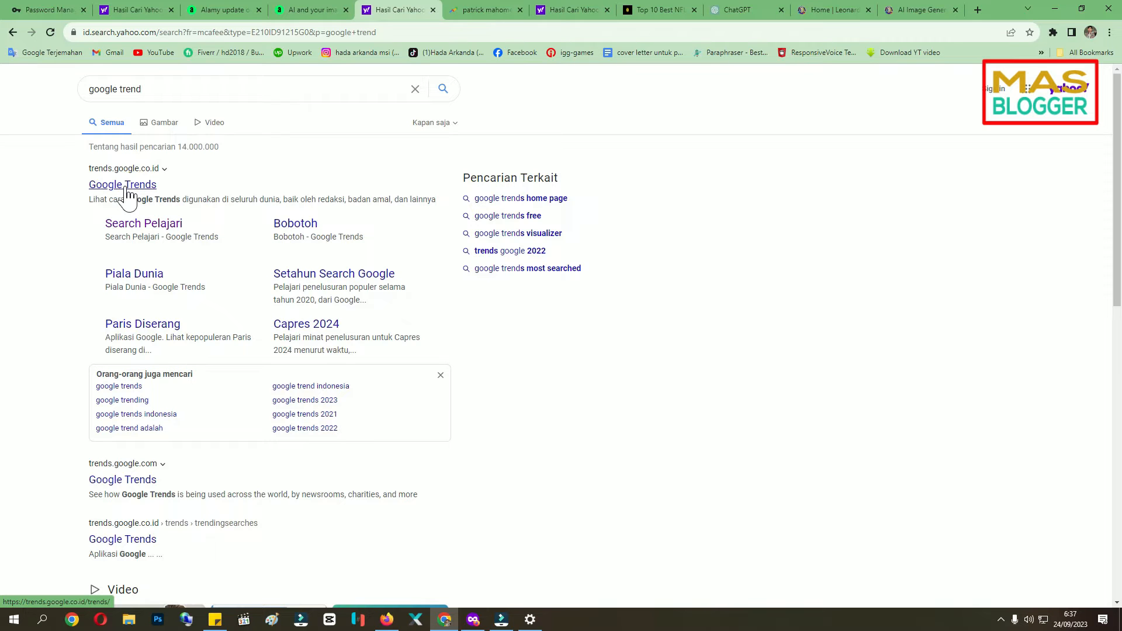
click(125, 186)
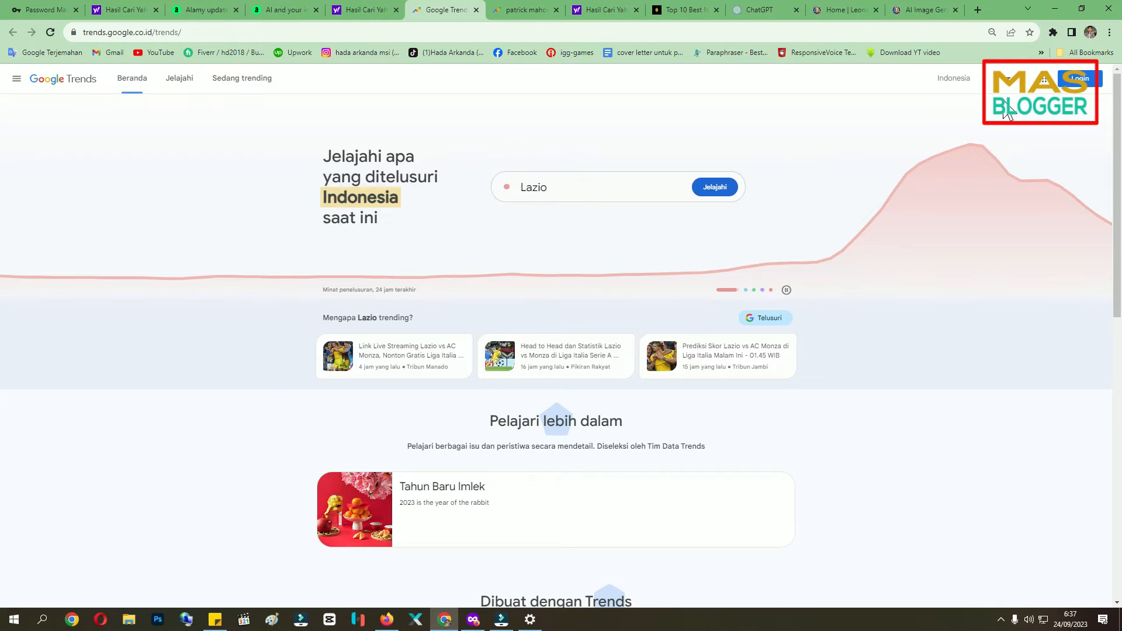
Change the Google Trends region to Amerika Serikat.
click(954, 78)
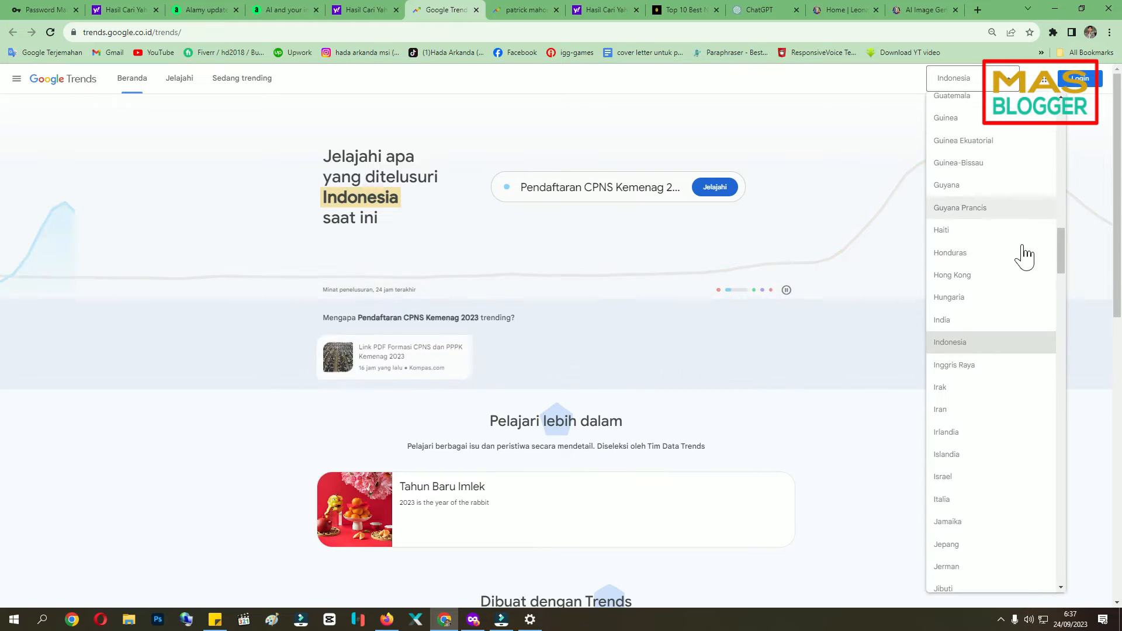
scroll(1046, 251, up, 15)
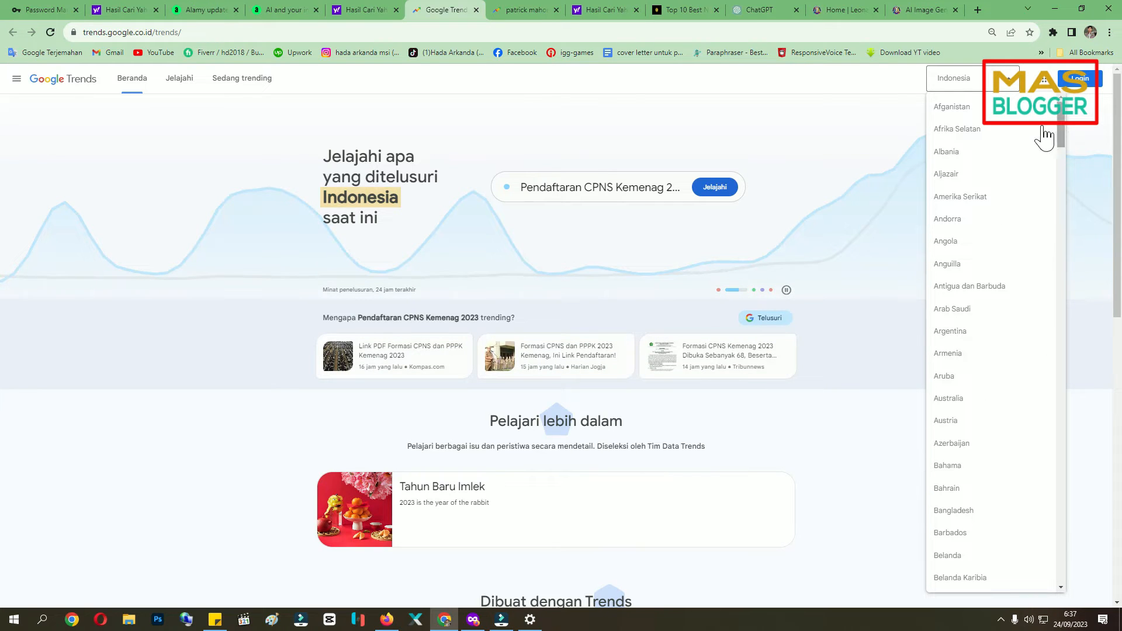
click(976, 197)
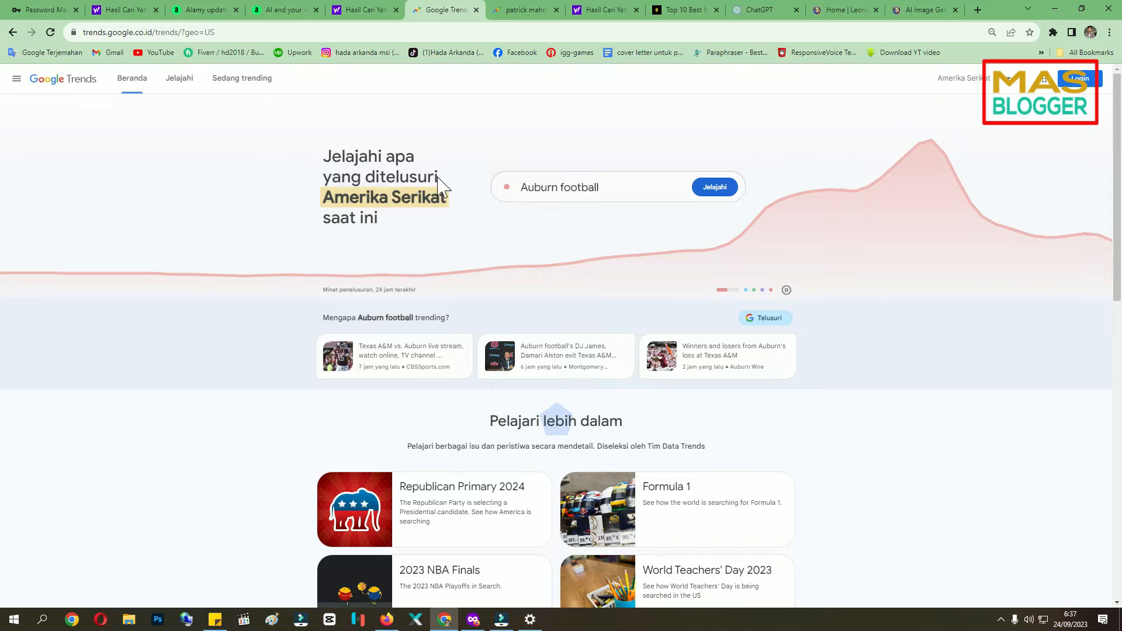
Open the currently trending searches for Amerika Serikat and look over the daily list.
click(251, 82)
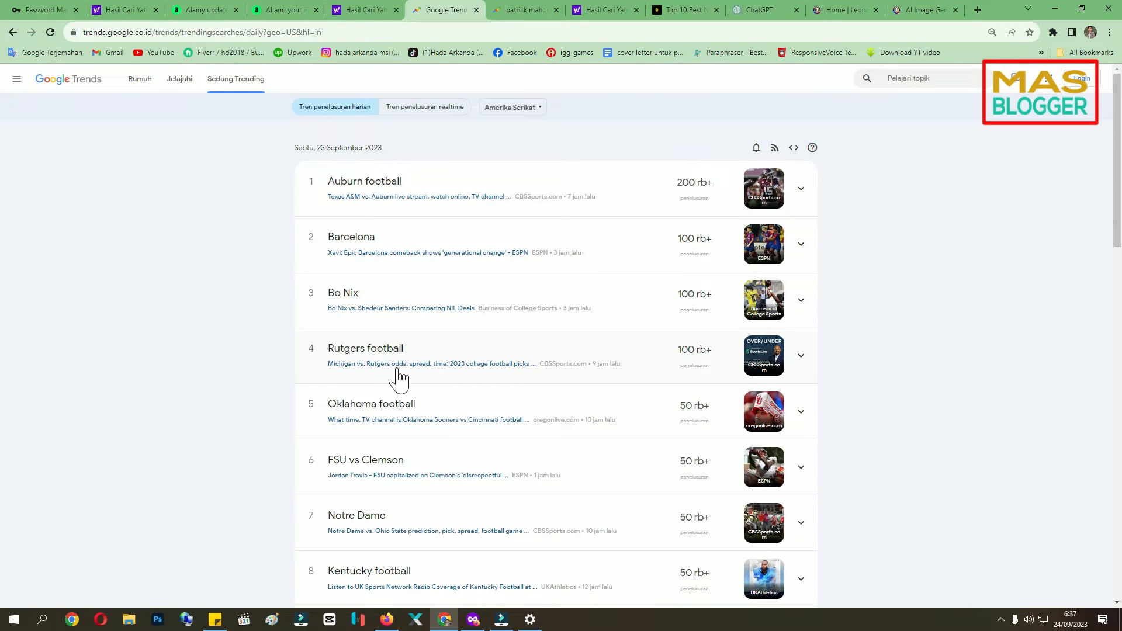
scroll(388, 419, down, 1)
scroll(370, 192, up, 1)
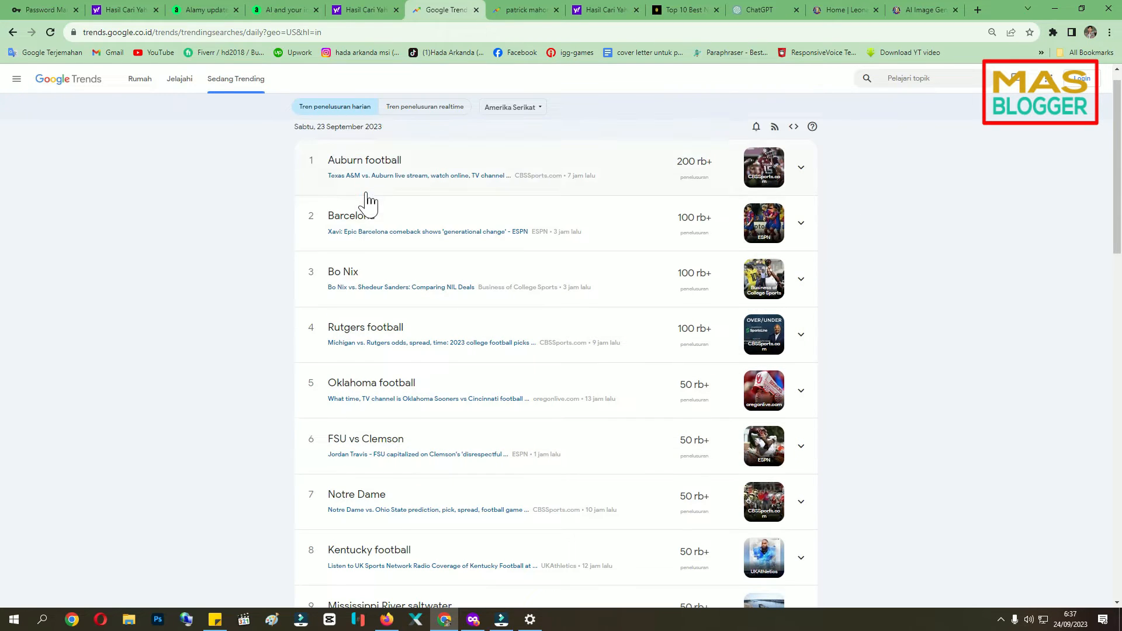
Switch to the Google Trends comparison of patrick mahomes, National Football League, nfl and american football, and check its first search term without changing it.
click(516, 10)
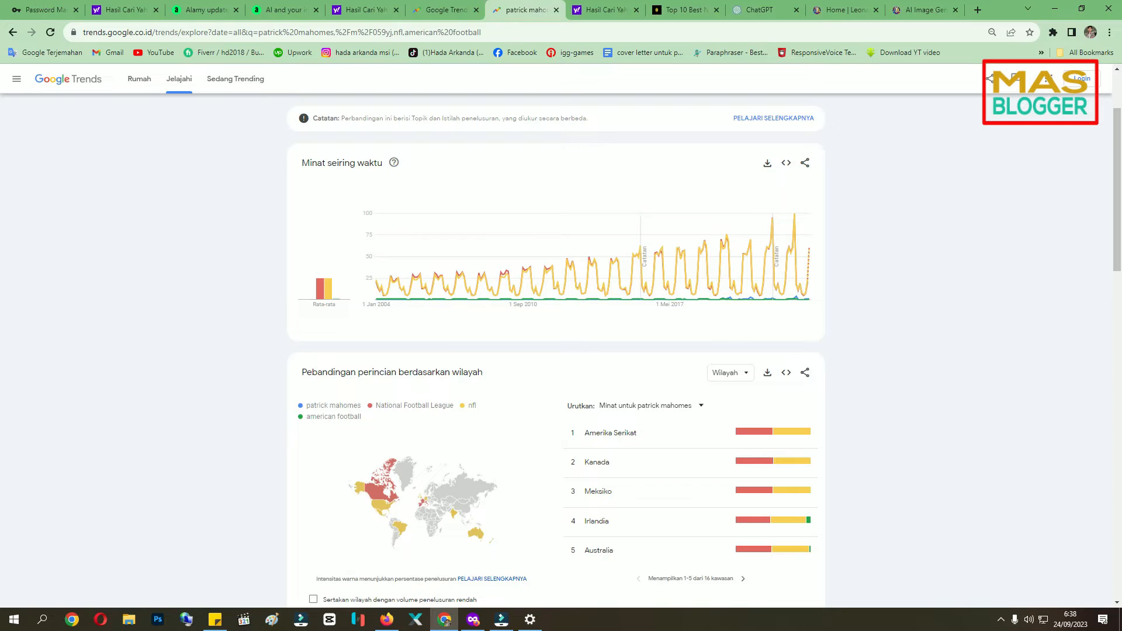
scroll(481, 266, up, 2)
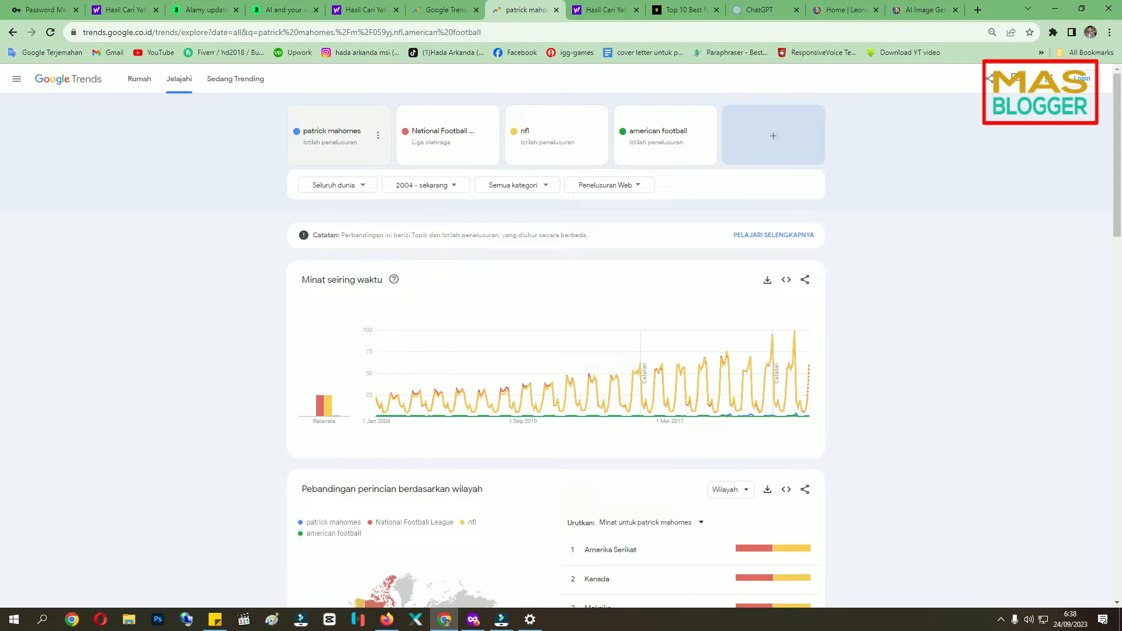
click(310, 130)
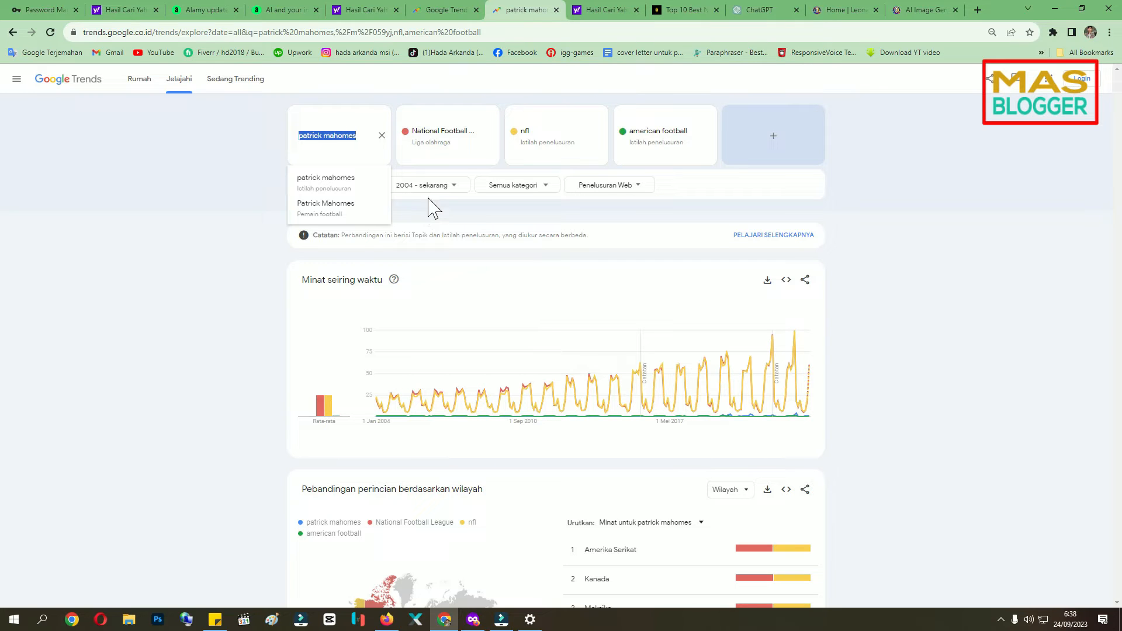
click(240, 269)
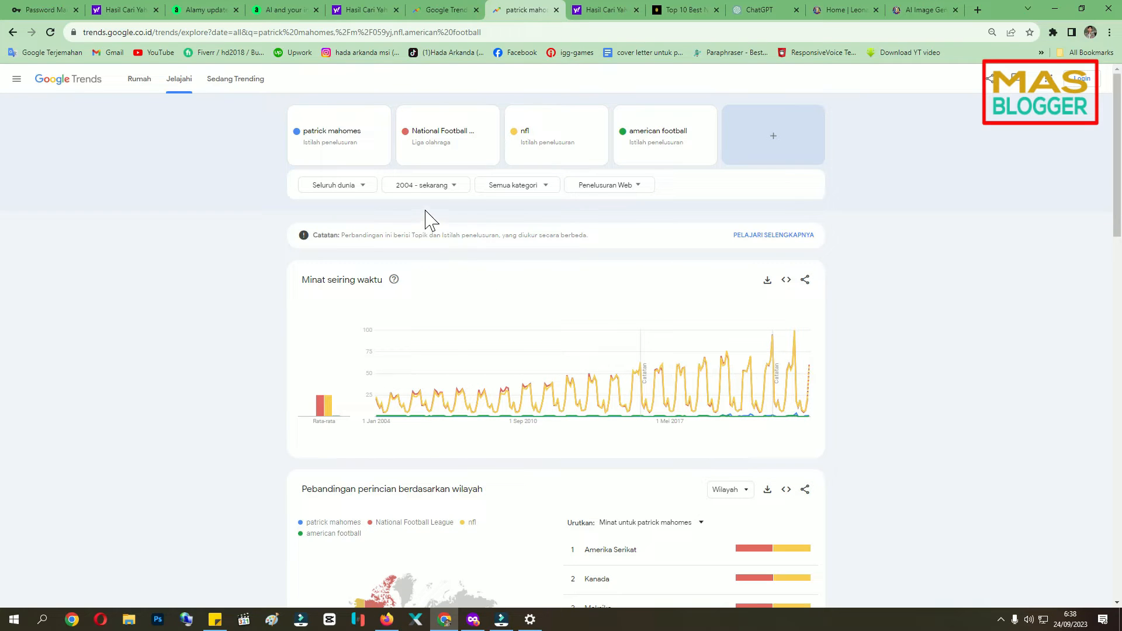
Set the comparison's time range to the last five years and examine the average and trend lines in the interest-over-time chart.
click(434, 186)
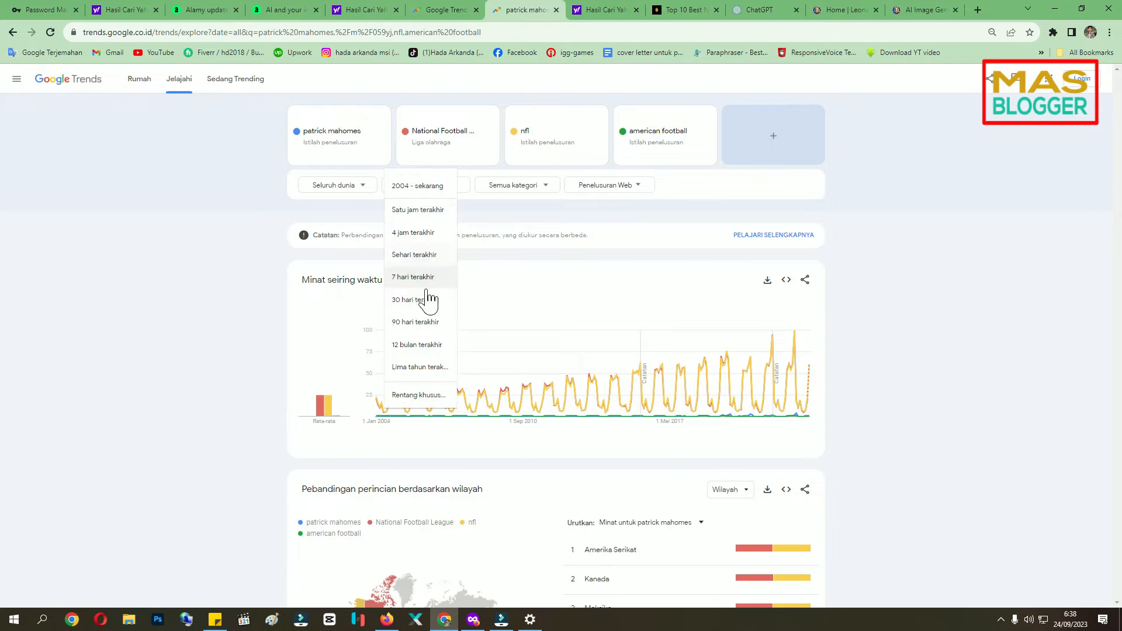
click(419, 367)
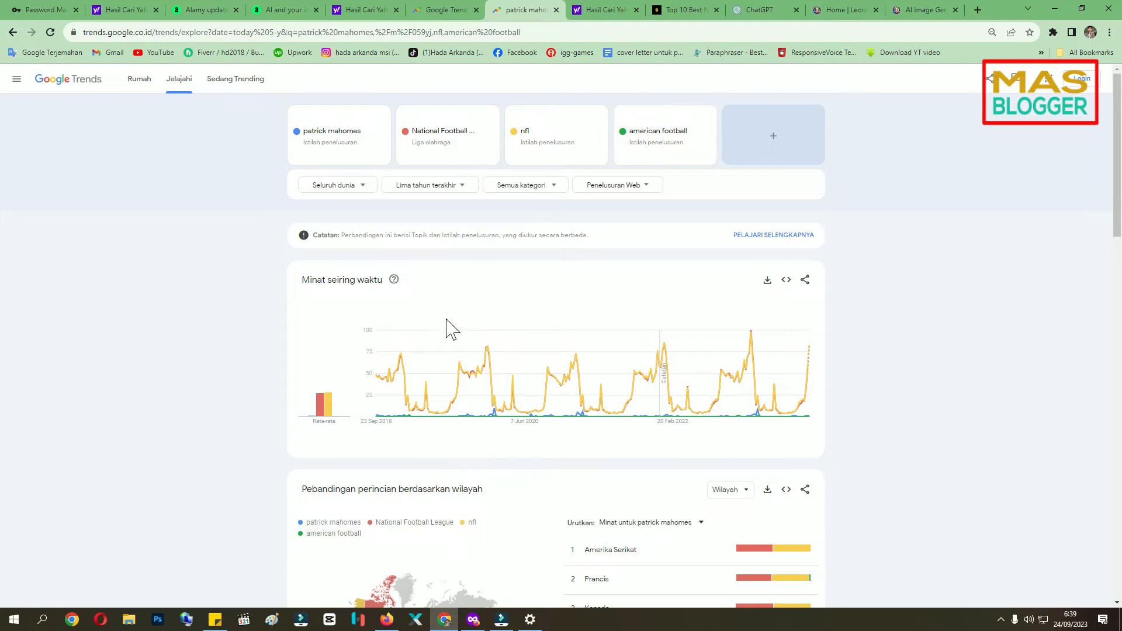
mouse_move(331, 411)
mouse_move(501, 417)
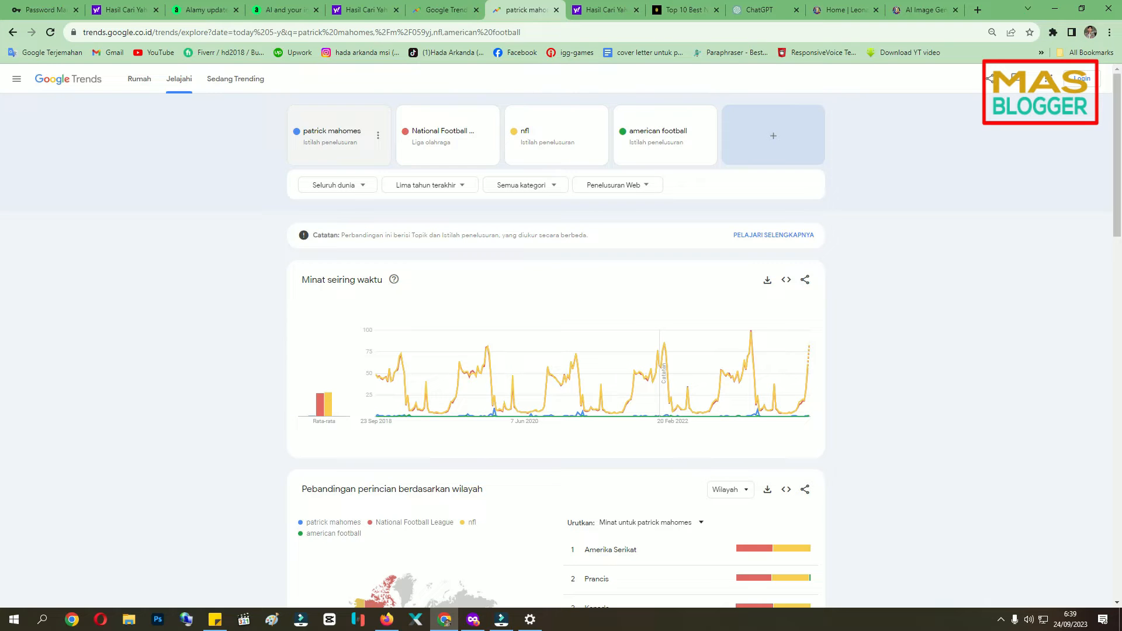
Copy "Patrick Mahomes continues to enter each NFL" from the FanRankings top 10 NFL players article and switch to ChatGPT.
click(680, 10)
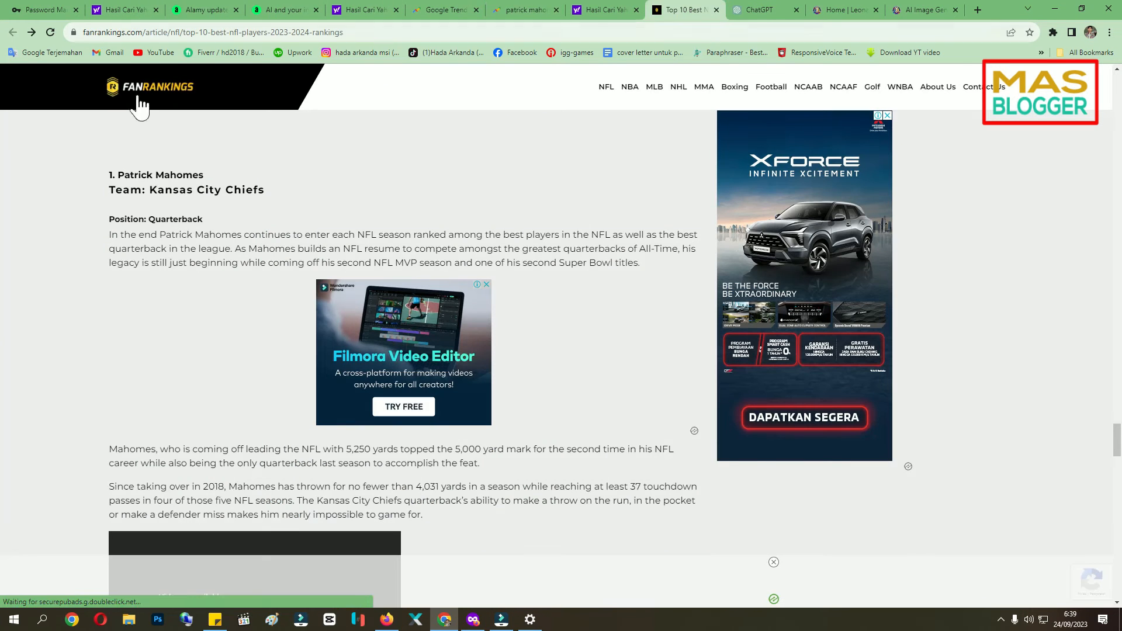
scroll(170, 329, up, 2)
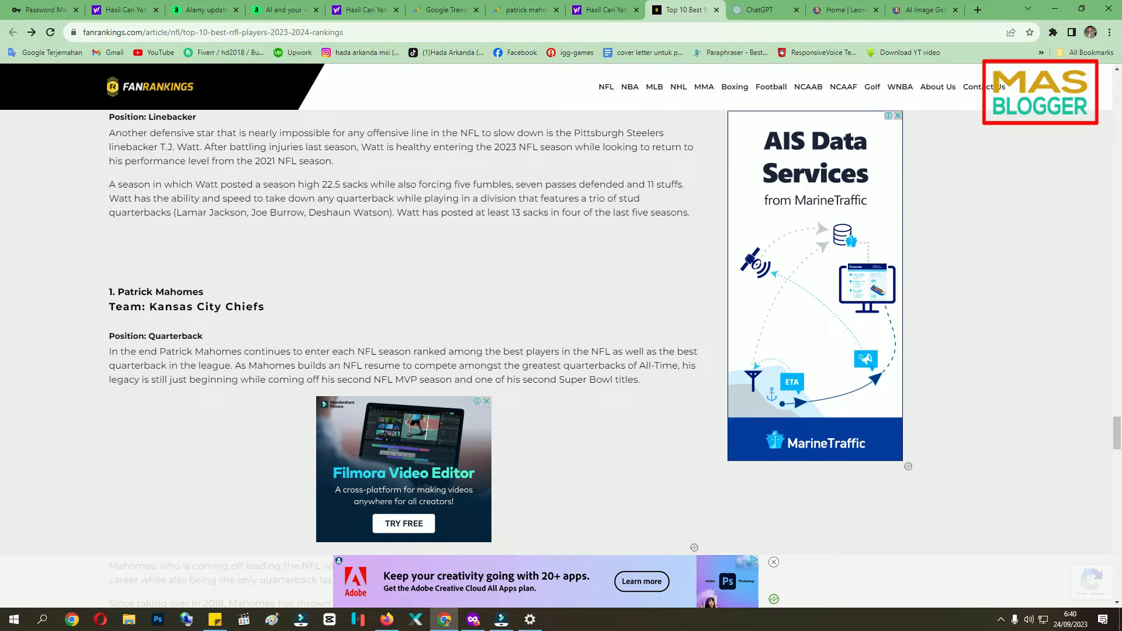
drag(158, 351, 372, 351)
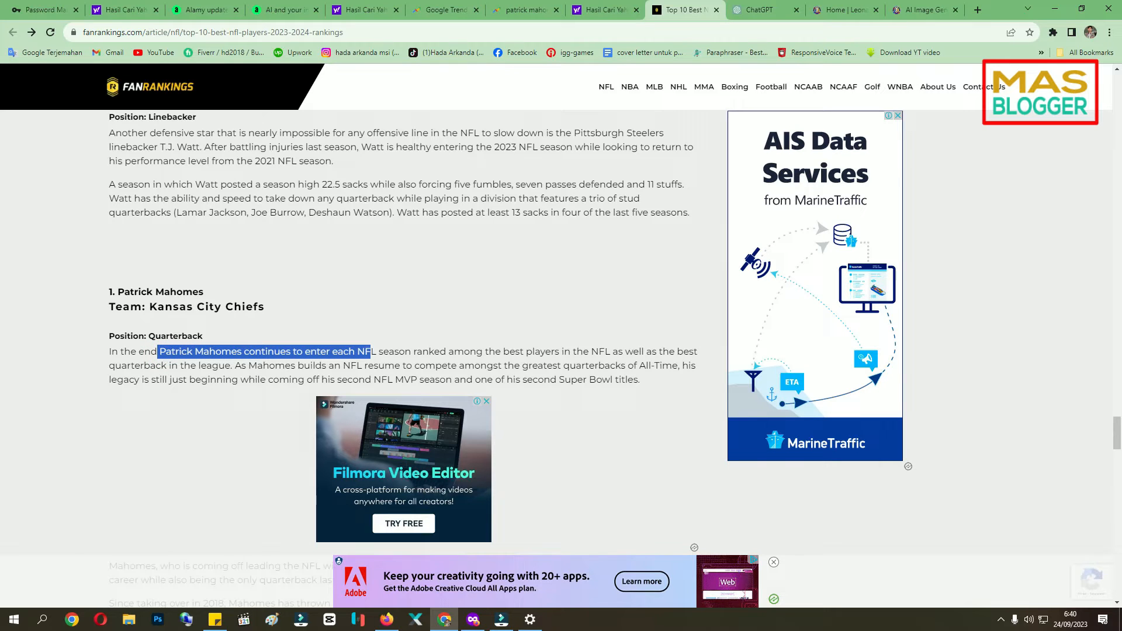
right_click(350, 352)
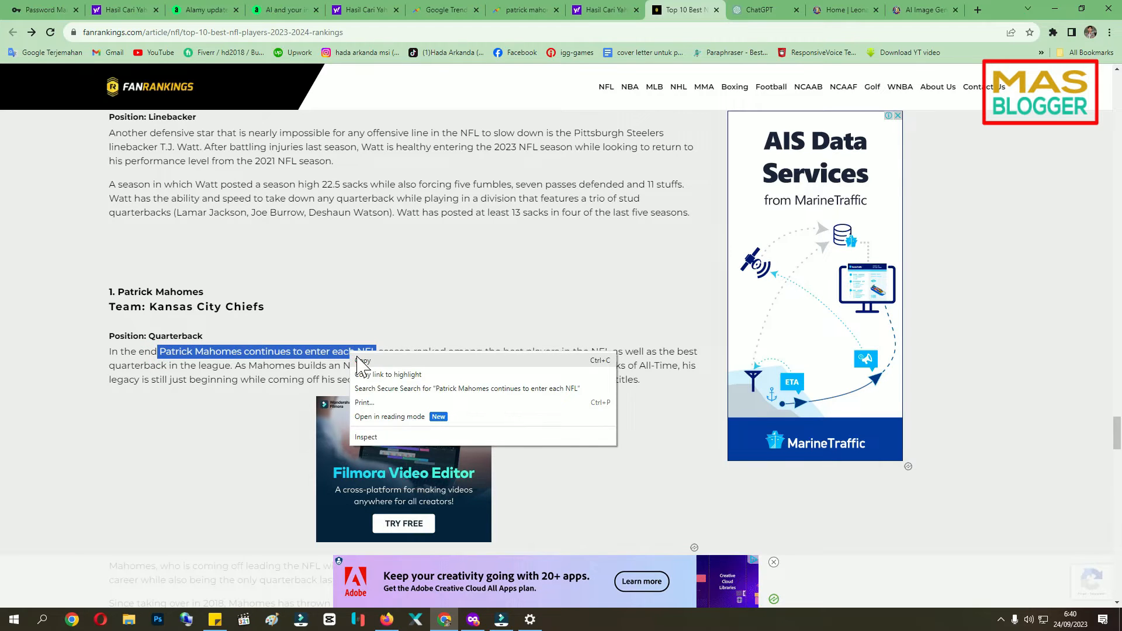
click(356, 357)
click(759, 13)
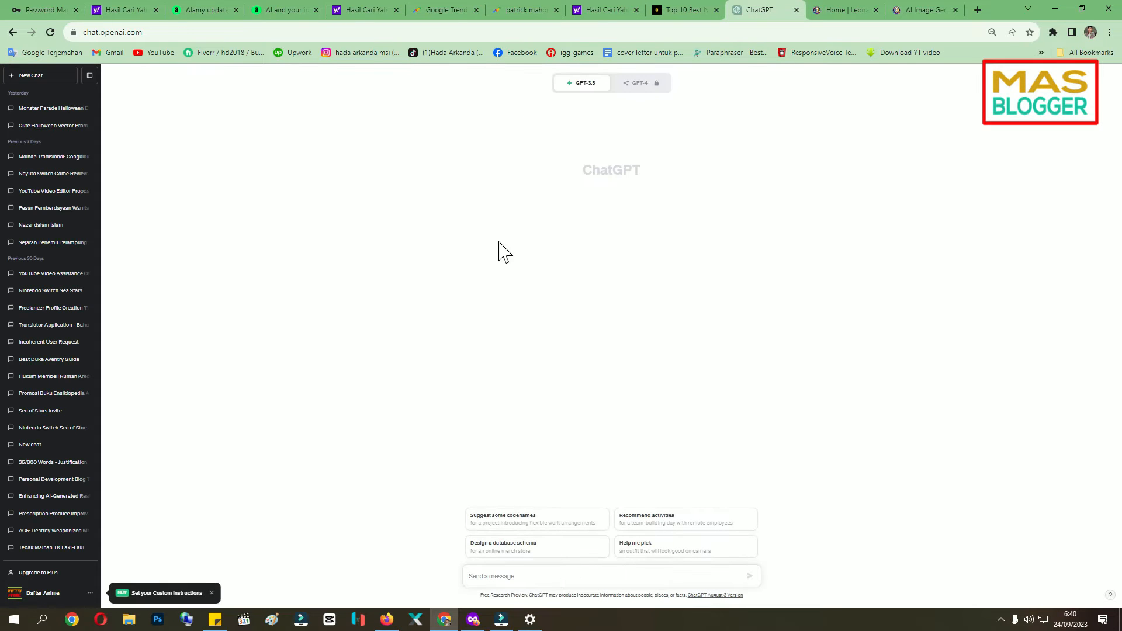
Go back to Google Trends and browse the daily trending searches for Amerika Serikat down to the previous day's list.
click(450, 10)
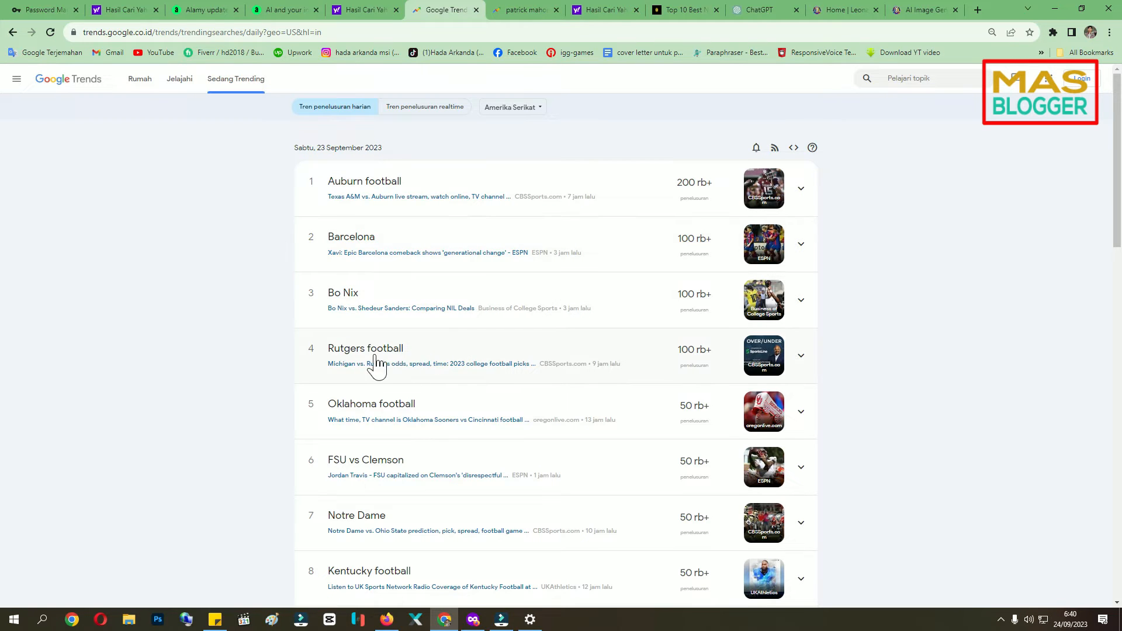
scroll(481, 386, down, 2)
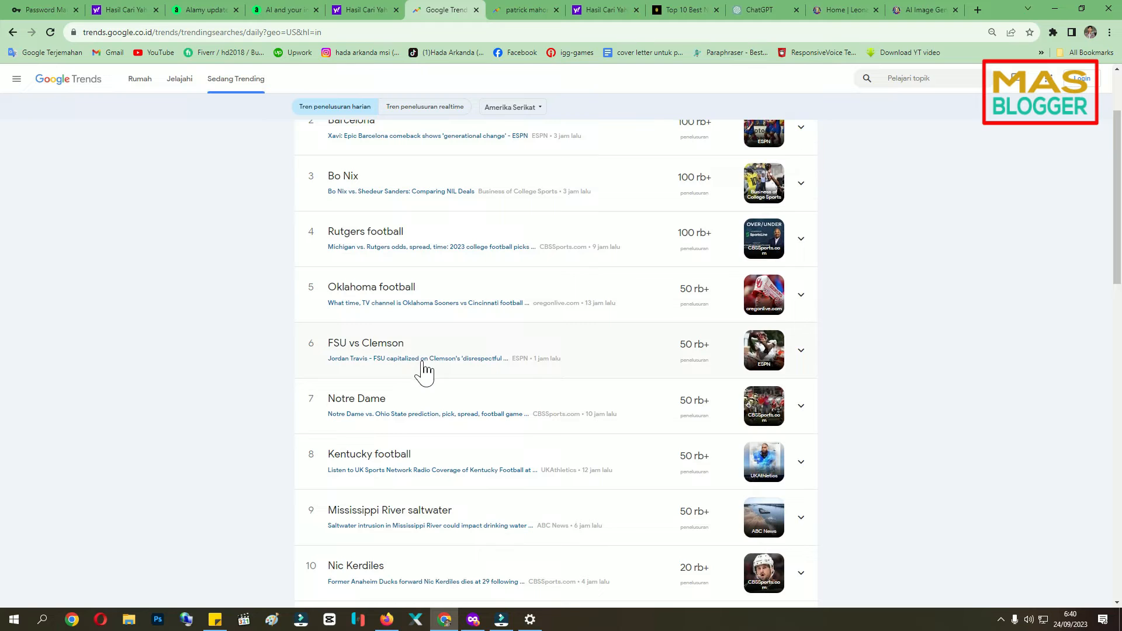
scroll(370, 355, down, 2)
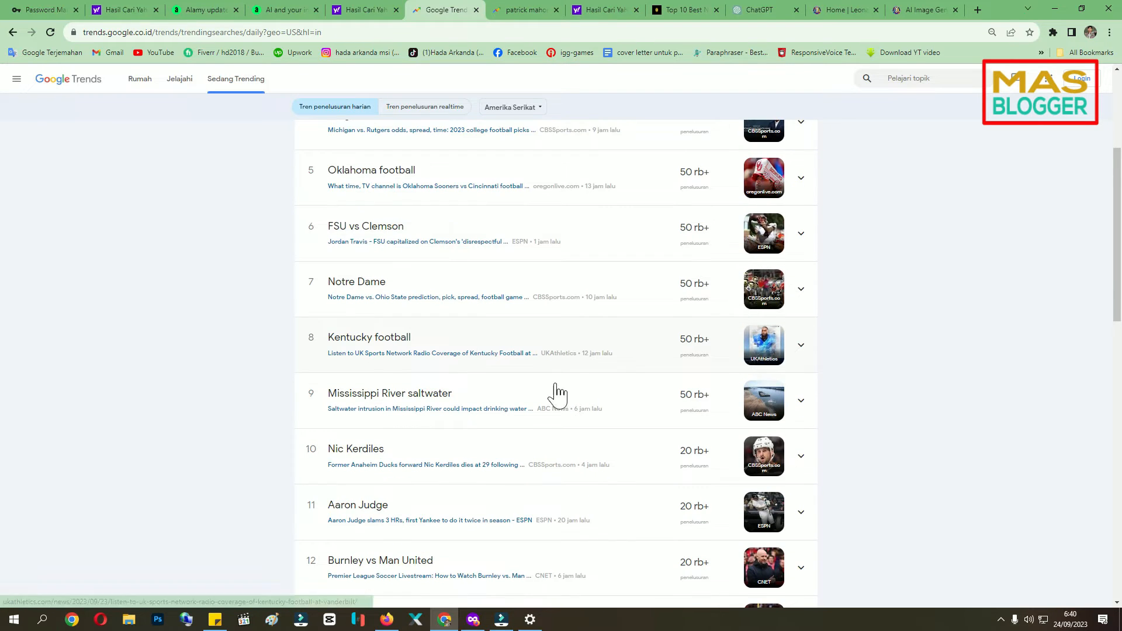
scroll(383, 381, down, 2)
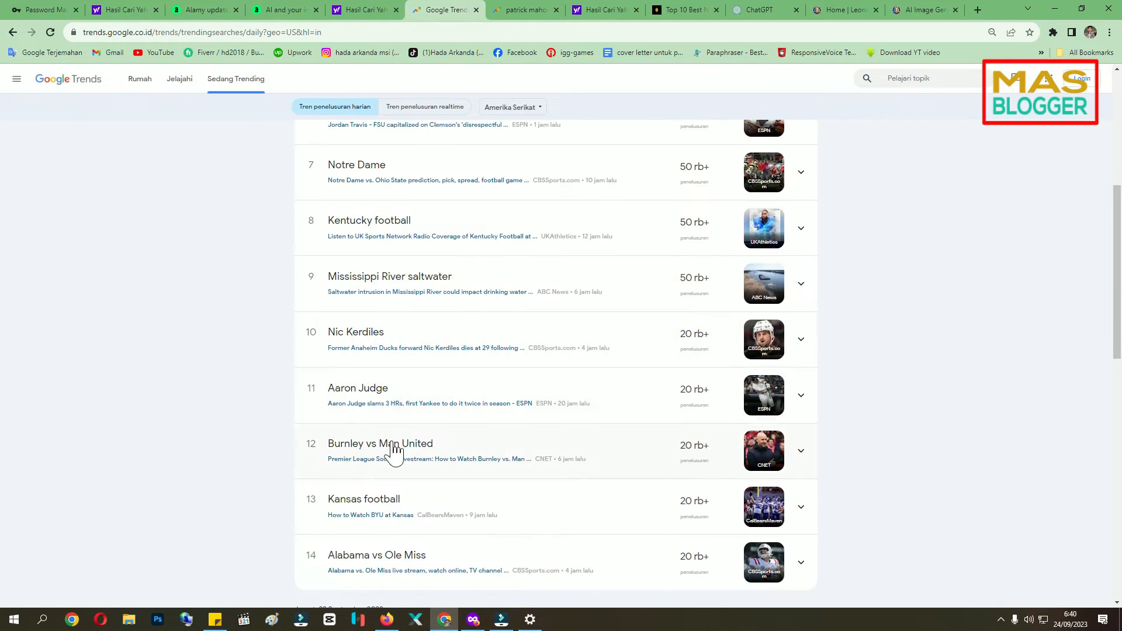
scroll(386, 465, down, 2)
scroll(418, 454, down, 3)
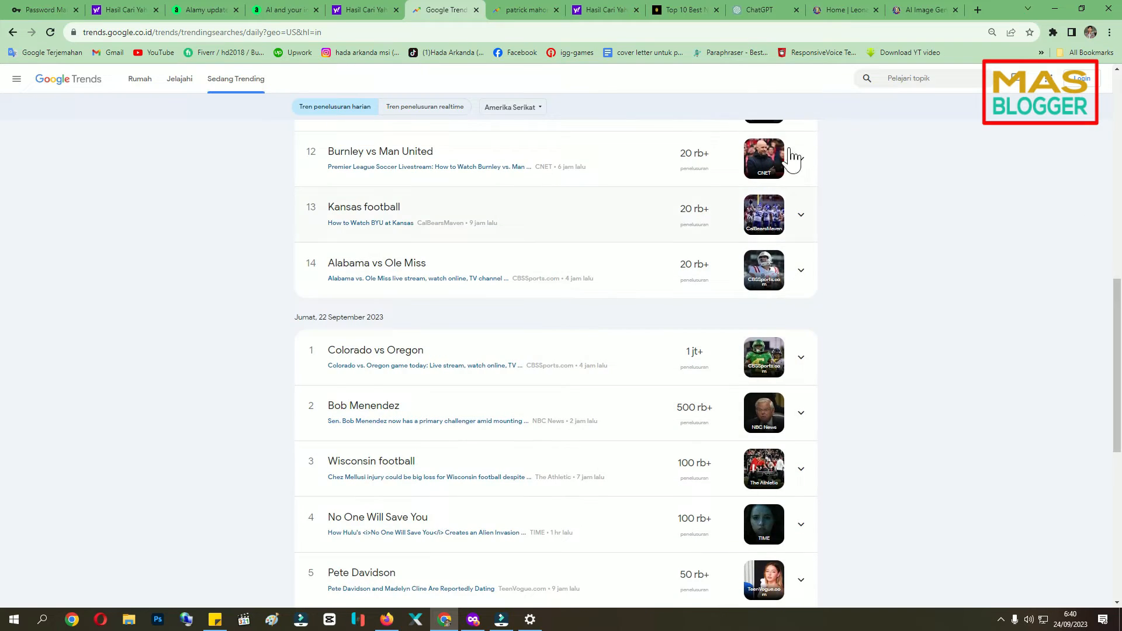
In ChatGPT, write "write me prompt for generate image for leonardo ai for" and paste the copied Patrick Mahomes text after it.
click(749, 12)
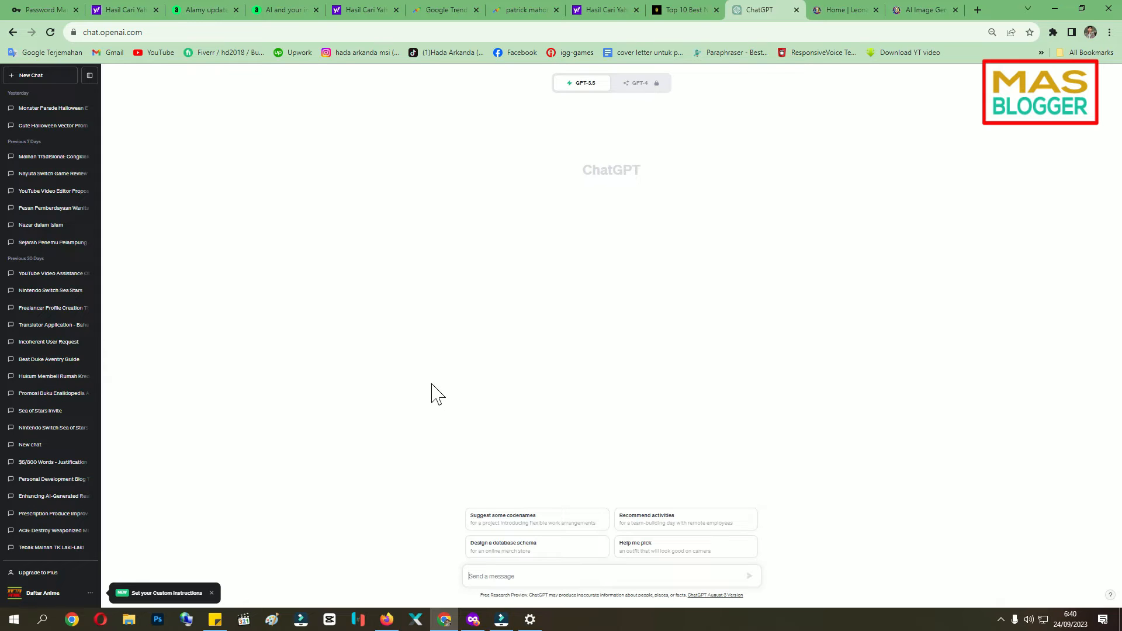
text(write me p)
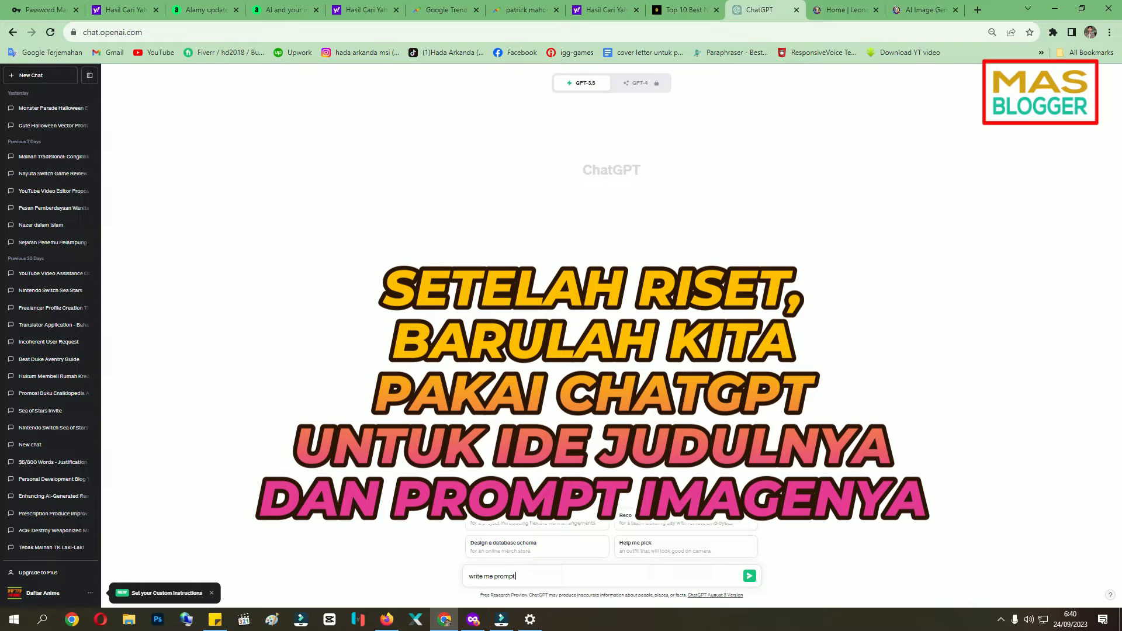
text(rompt for gen)
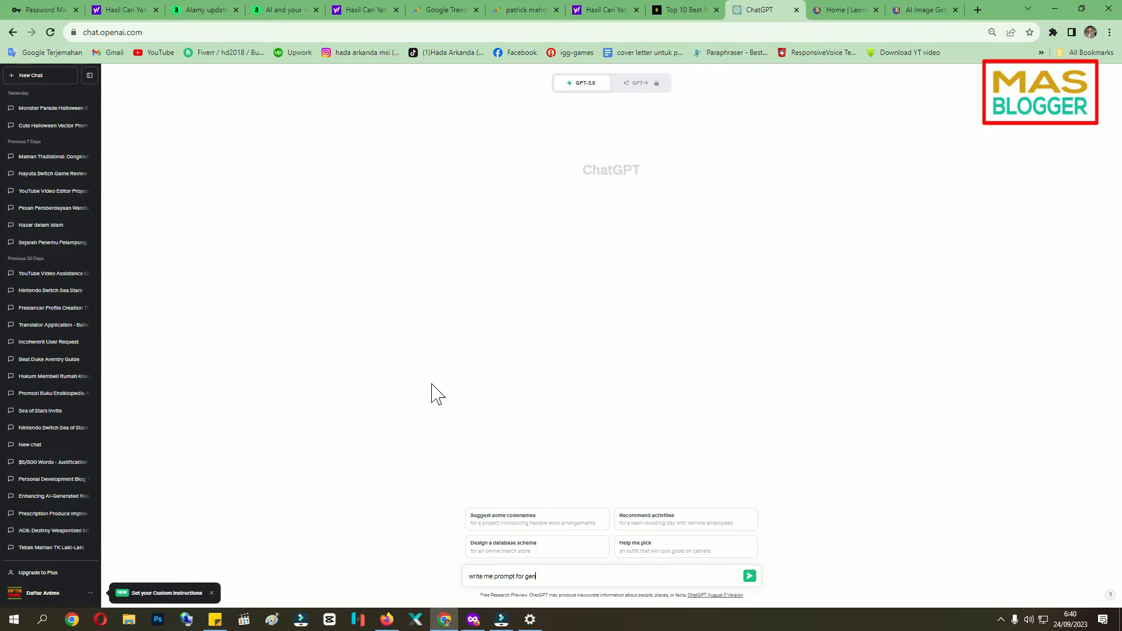
text(erat)
text(e image for leonardo ai f)
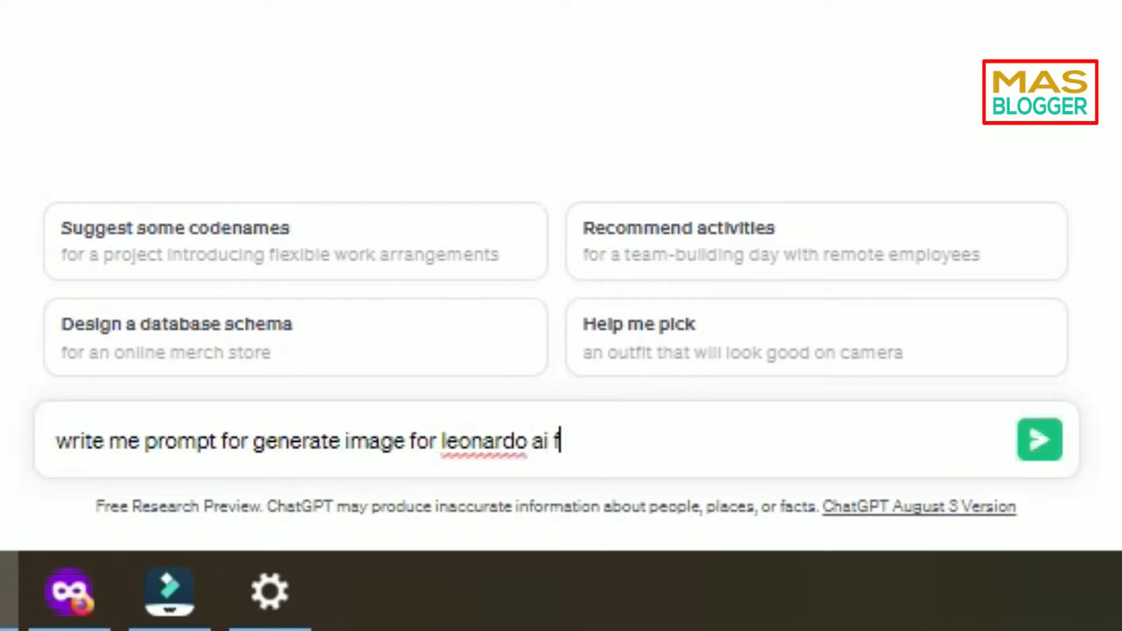
text(or)
text(Patrick Mahomes continues to enter each NFL)
Replace the pasted words after "Patrick Mahomes" with "nfl", insert "5" before "prompt" and send the message.
drag(98, 441, 762, 412)
text(nfl)
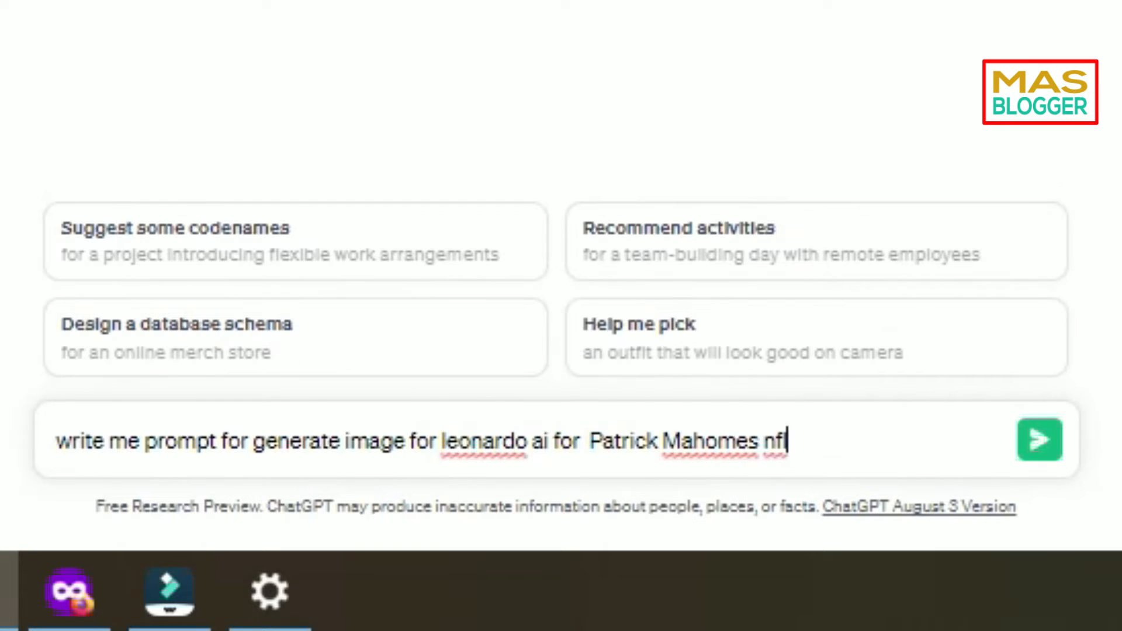
click(140, 433)
text(5)
key(Return)
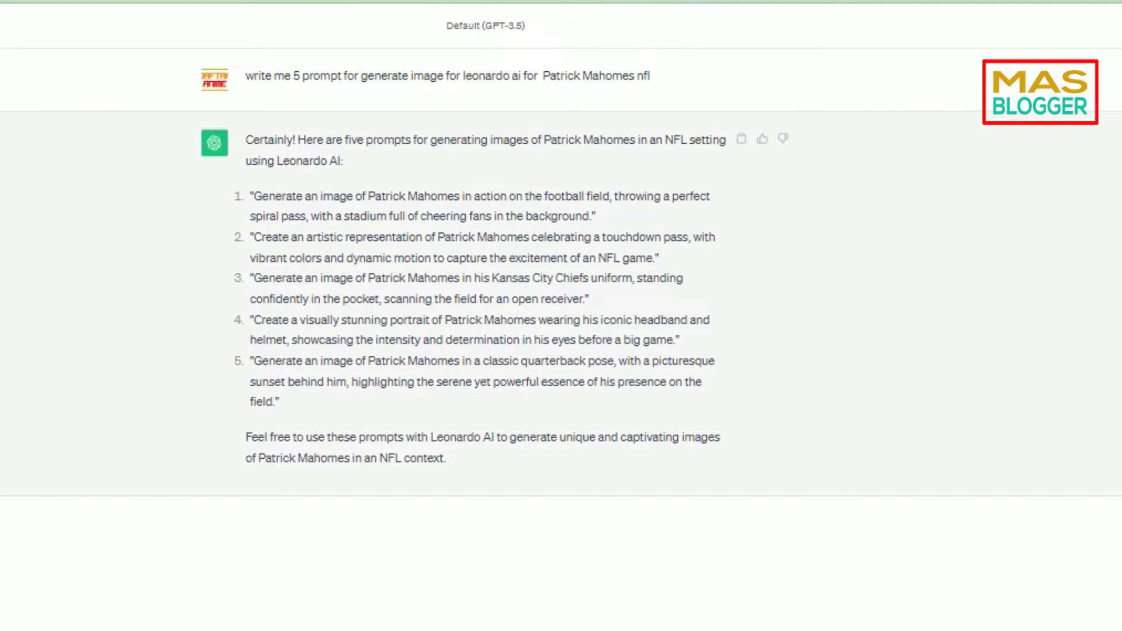
Copy the text of the first generated prompt, about throwing a perfect spiral pass, and switch to the Leonardo.Ai home page.
drag(253, 196, 584, 217)
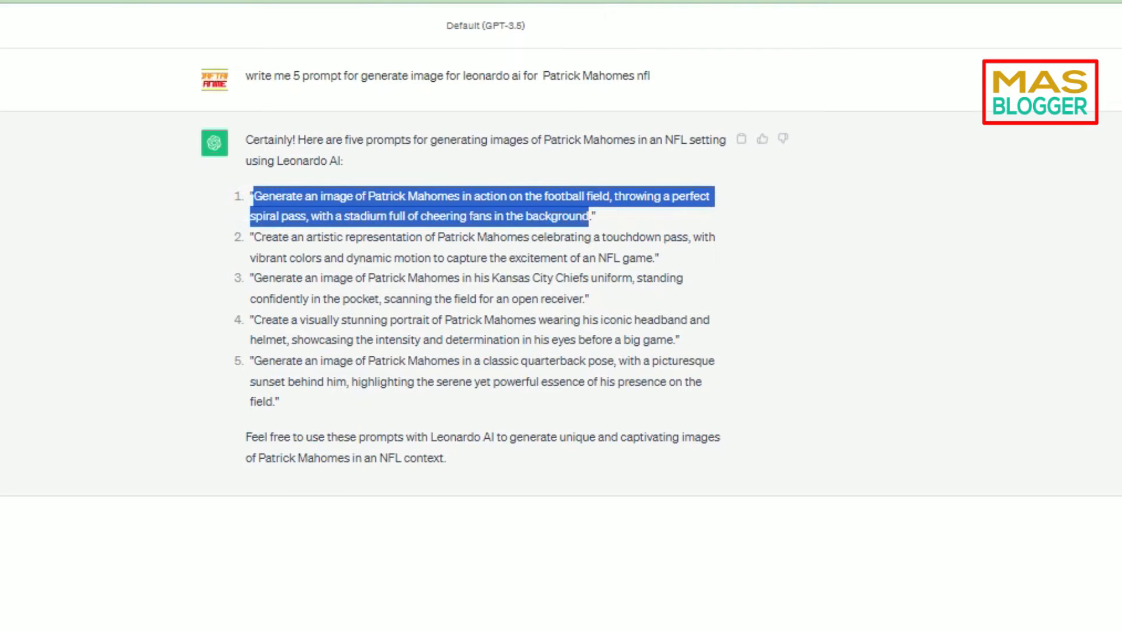
right_click(543, 223)
click(552, 231)
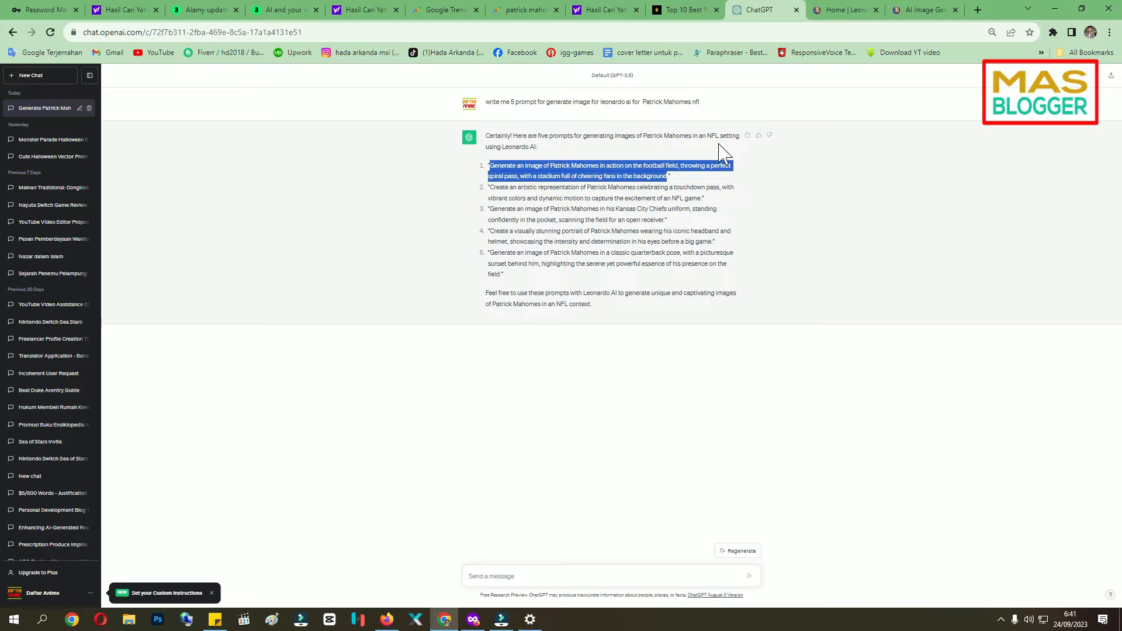
click(848, 12)
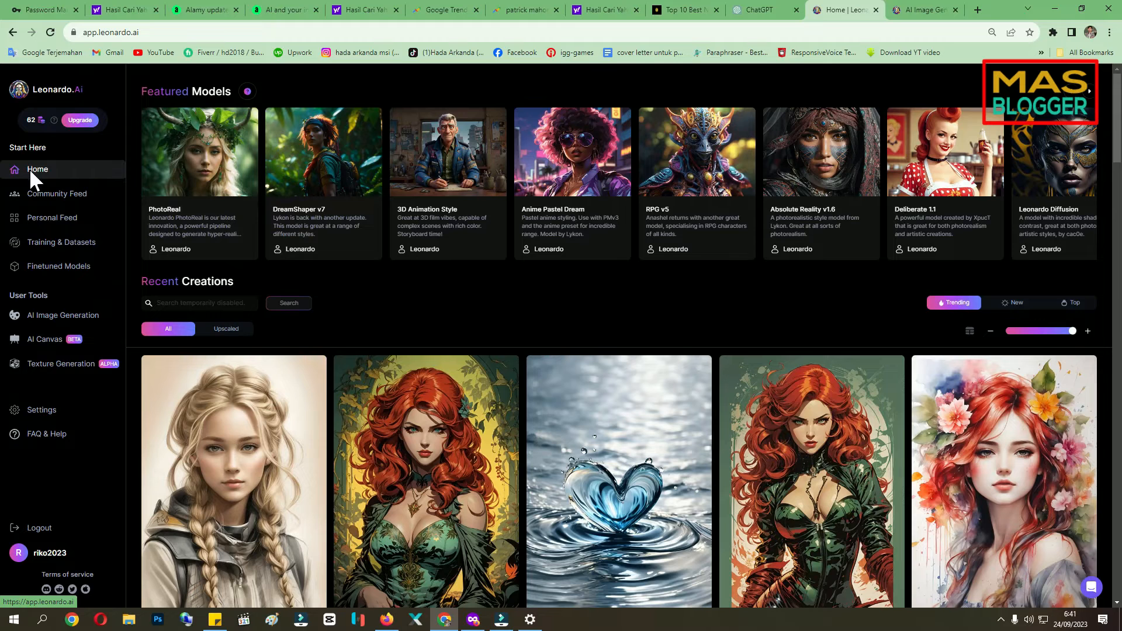
Open AI Image Generation and replace the existing prompt with the copied Patrick Mahomes text about throwing a perfect spiral pass.
click(49, 318)
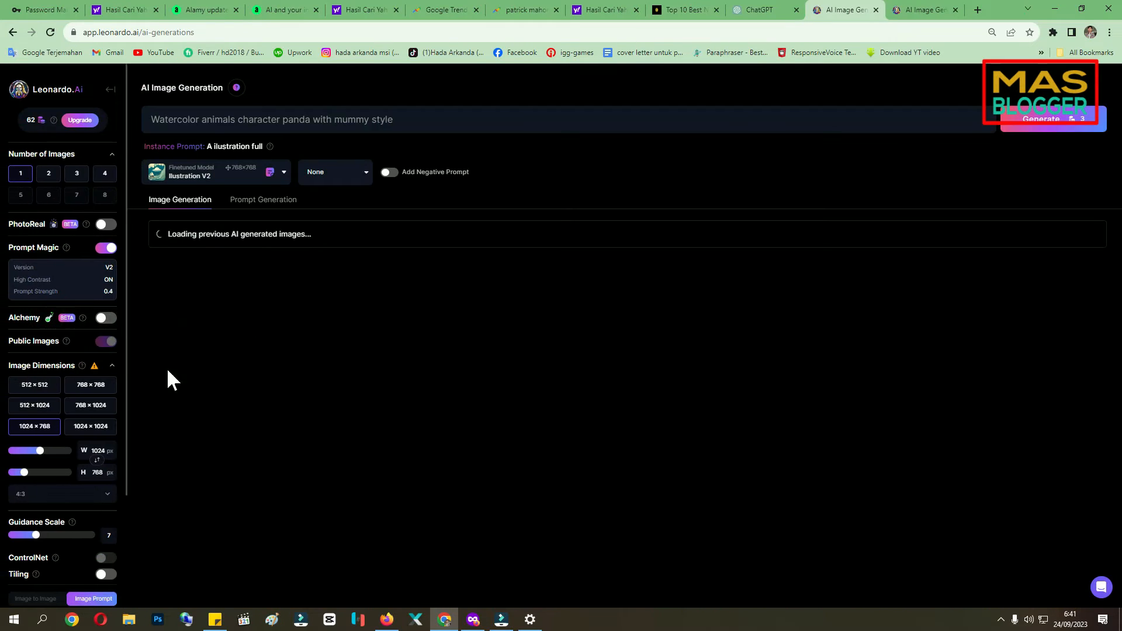
triple_click(170, 120)
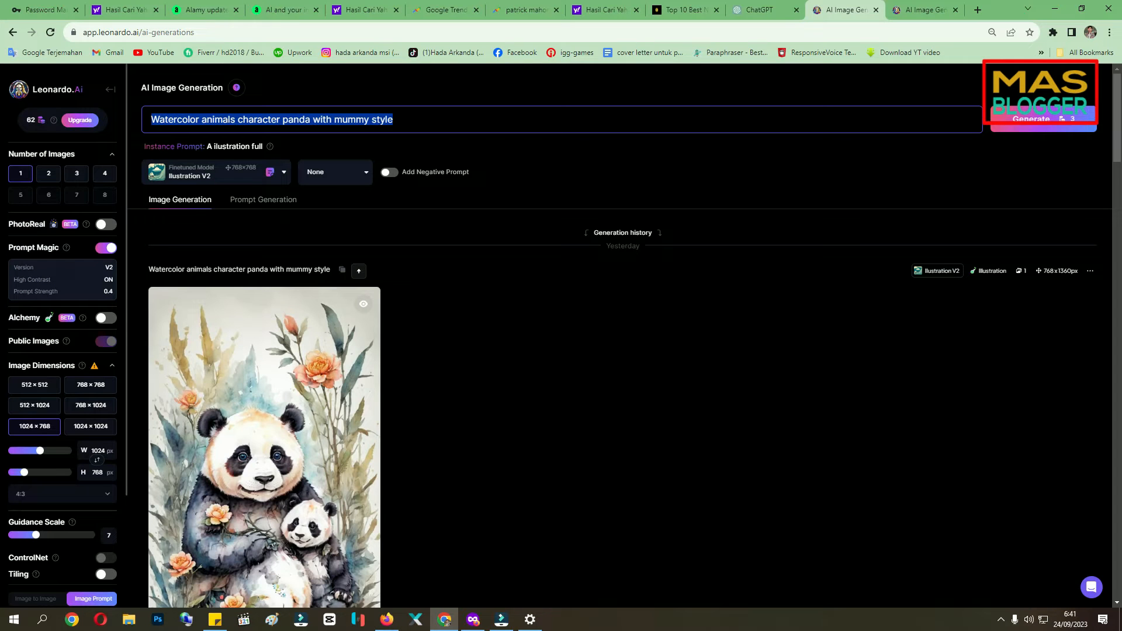
key(ctrl+v)
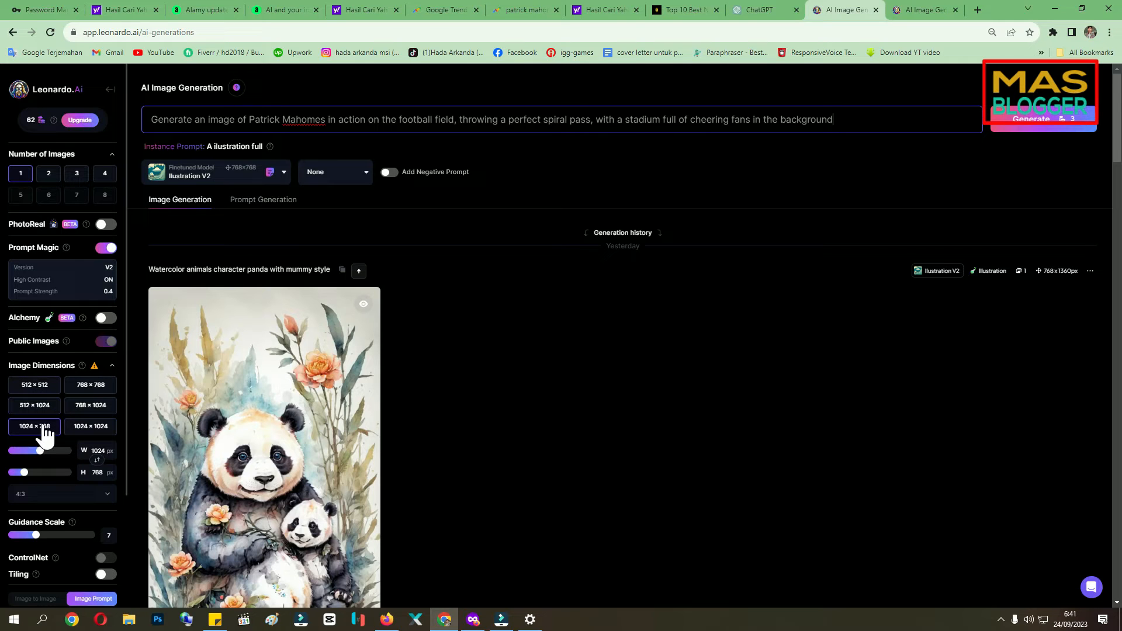
Try the 768 × 768 size and the 16:9 aspect ratio, and return the image dimensions to 1024 × 768.
click(83, 391)
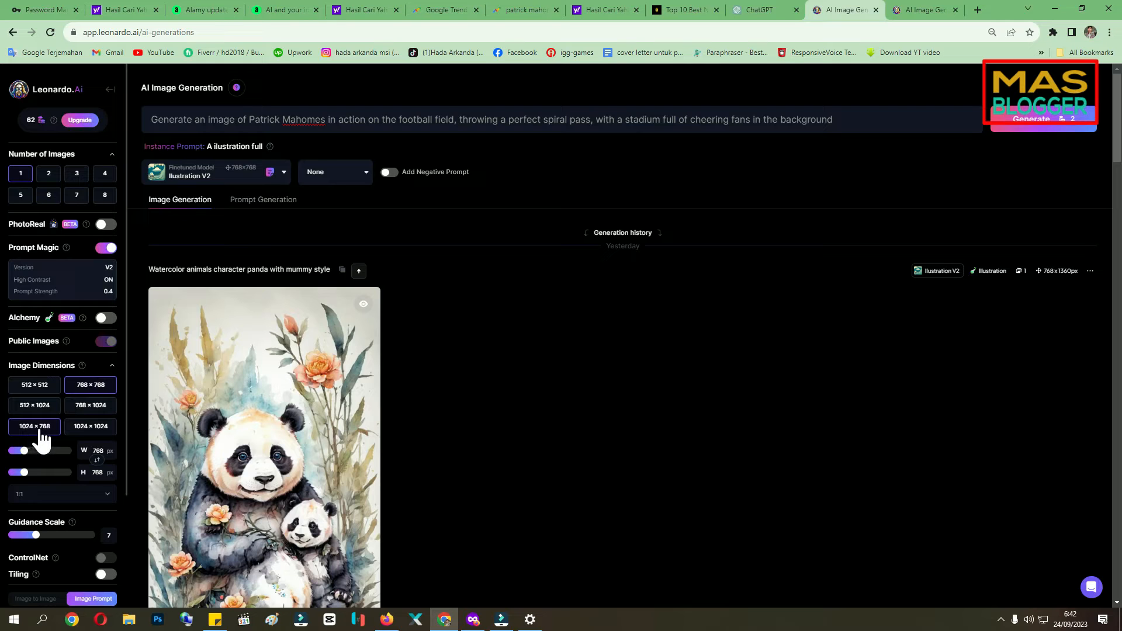
click(67, 496)
click(30, 559)
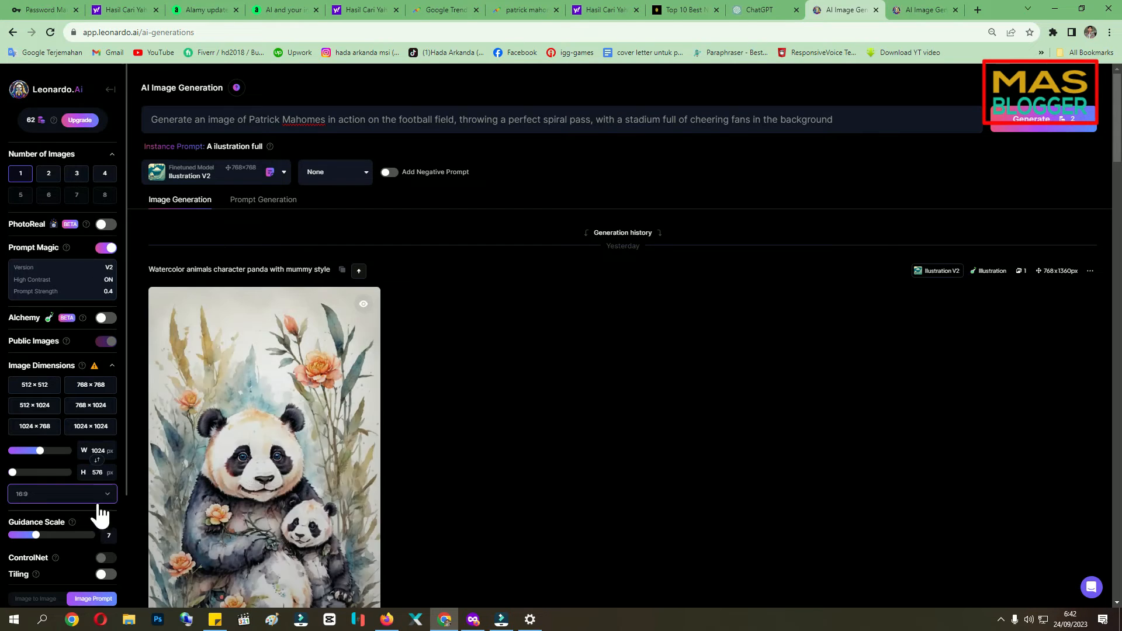
click(36, 431)
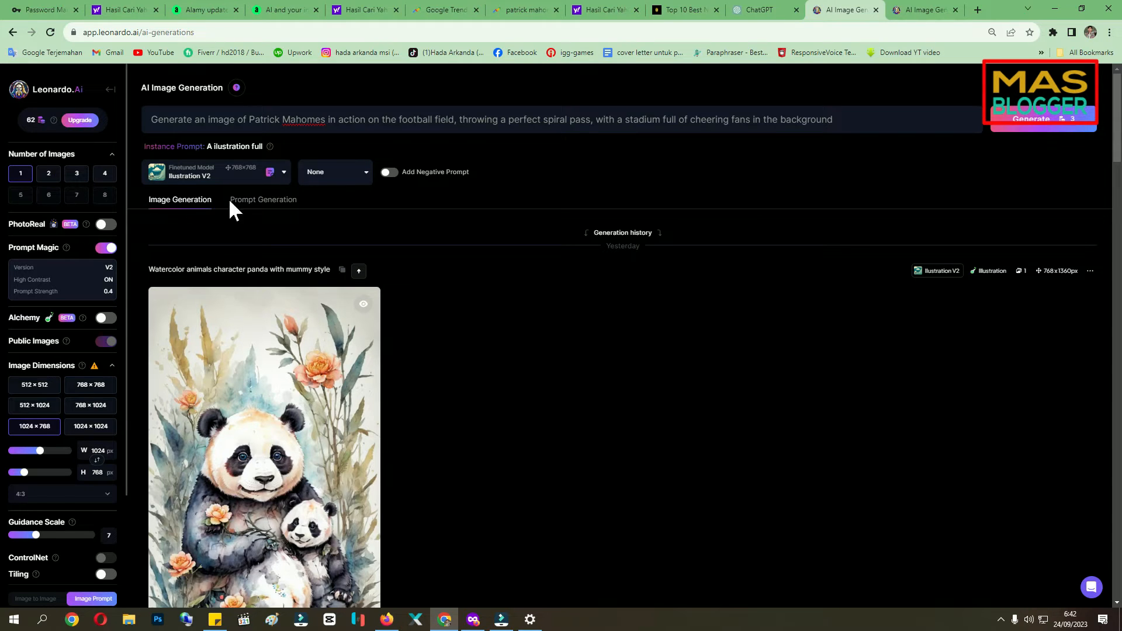
Try the DreamShaper v7 finetuned model and switch back to Illustration V2.
click(283, 175)
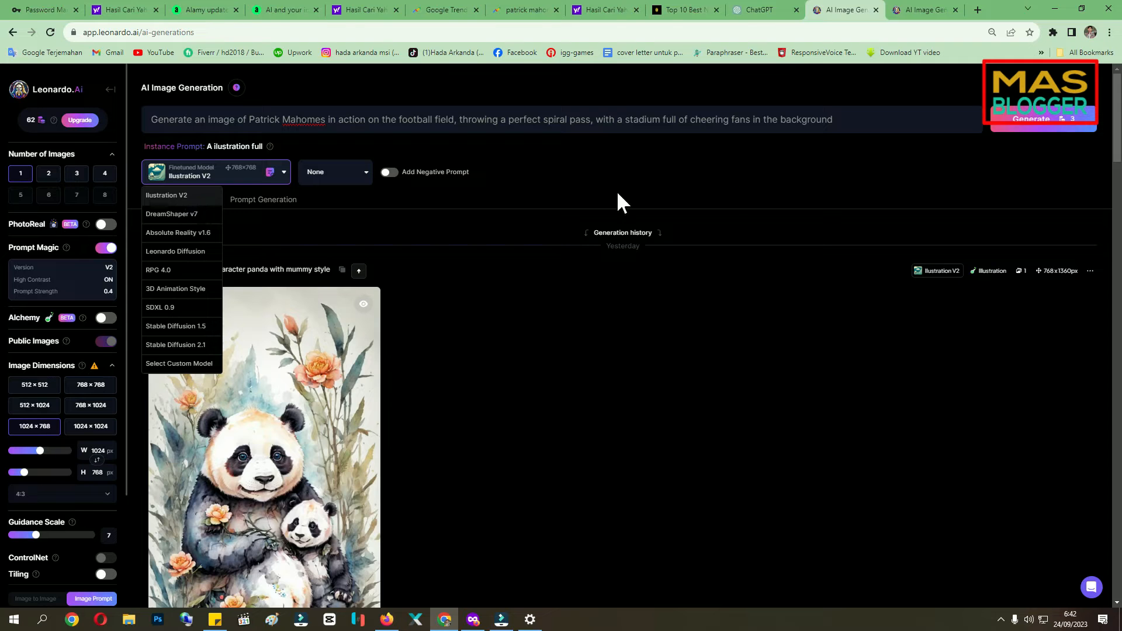
click(193, 216)
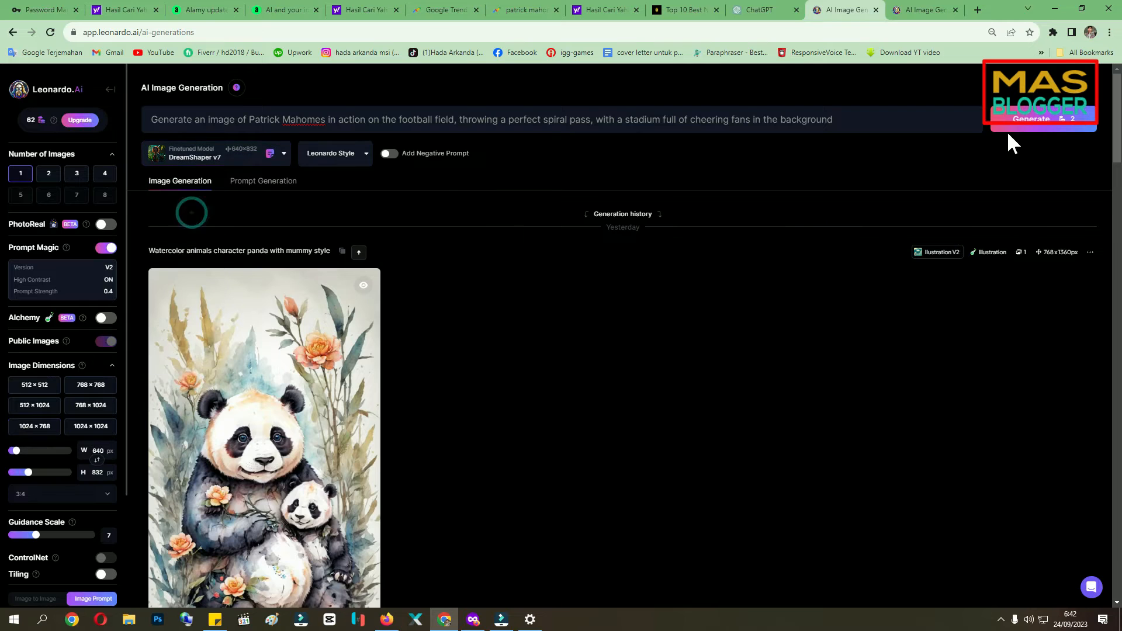
click(284, 154)
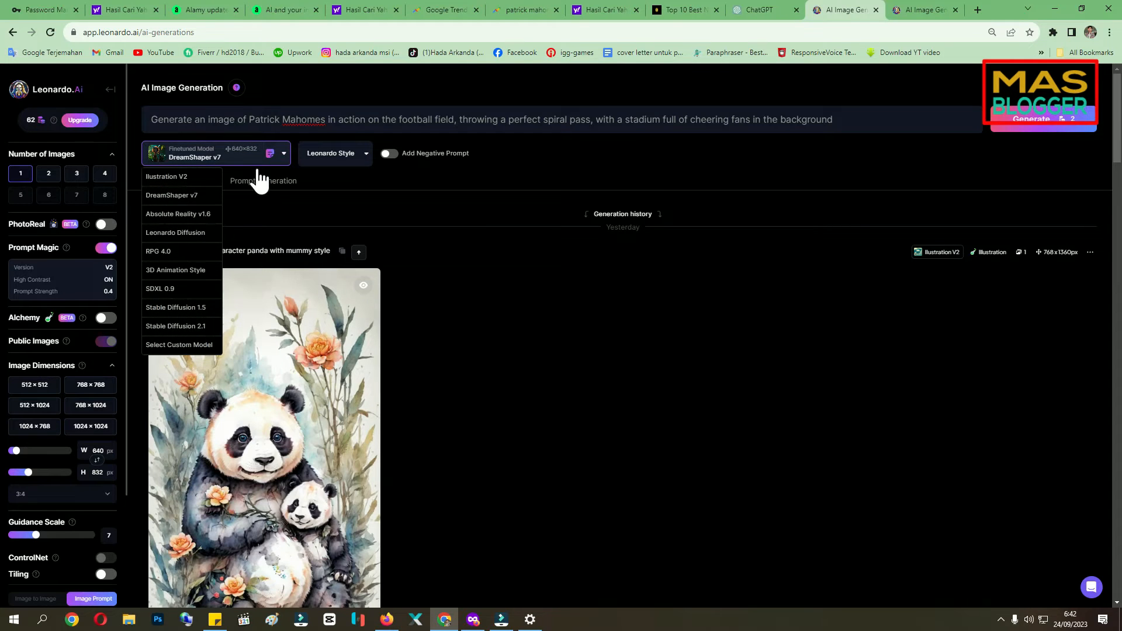
click(176, 177)
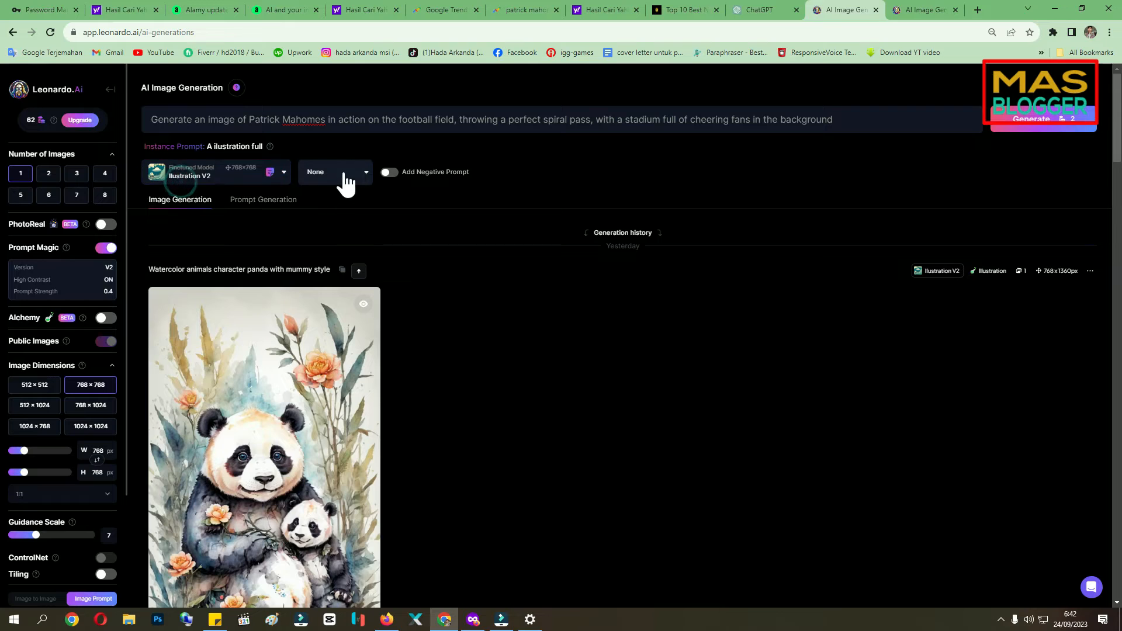
Set the preset style to Leonardo Style and the number of images to 2.
click(341, 175)
click(331, 197)
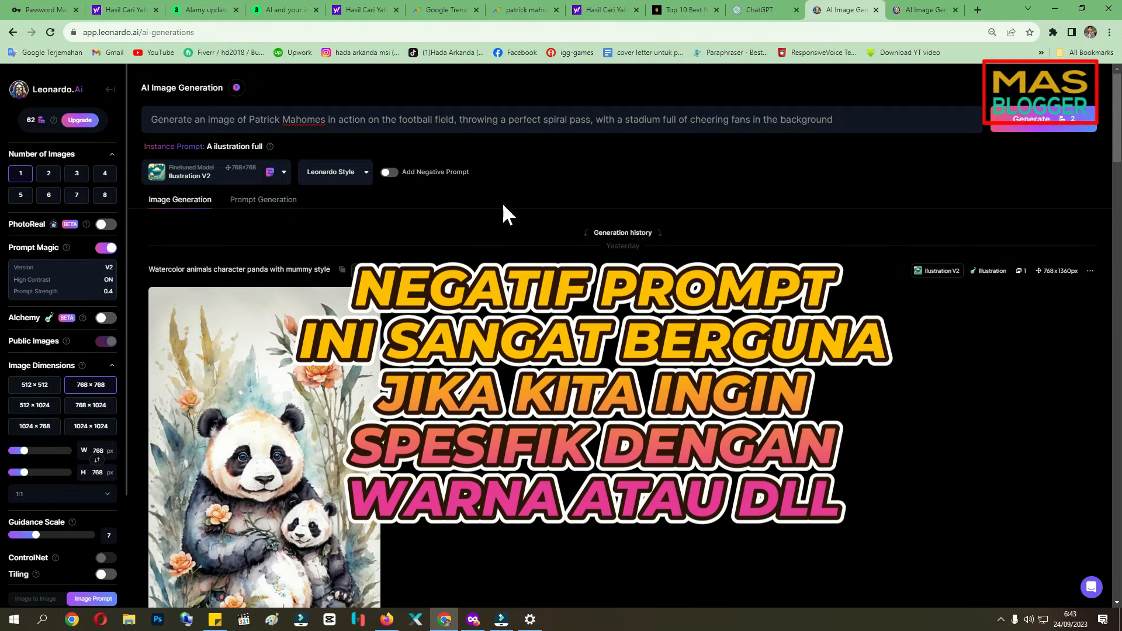
click(49, 175)
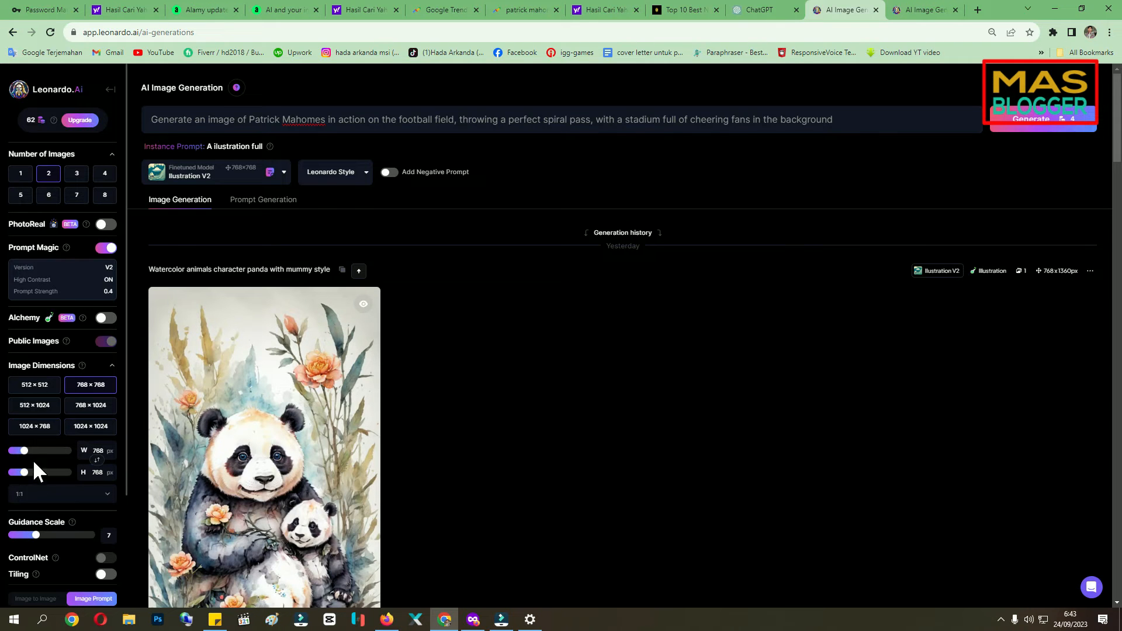
Set the image dimensions to 1024 × 768, trying 1536 × 1536 px in between, and generate the images.
click(34, 428)
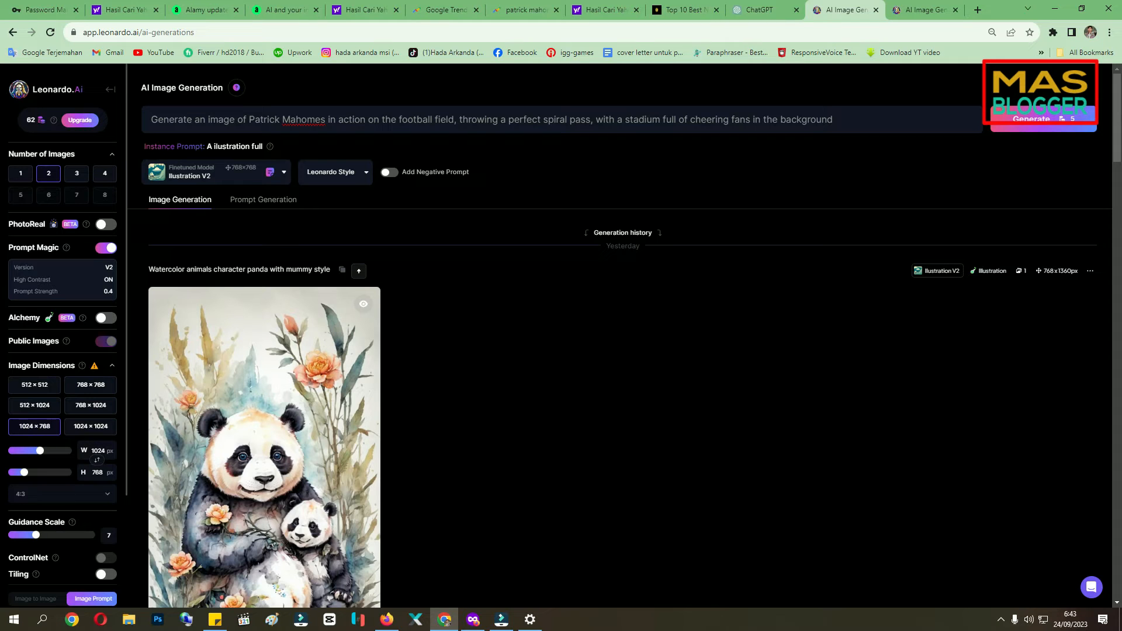
drag(40, 450, 72, 472)
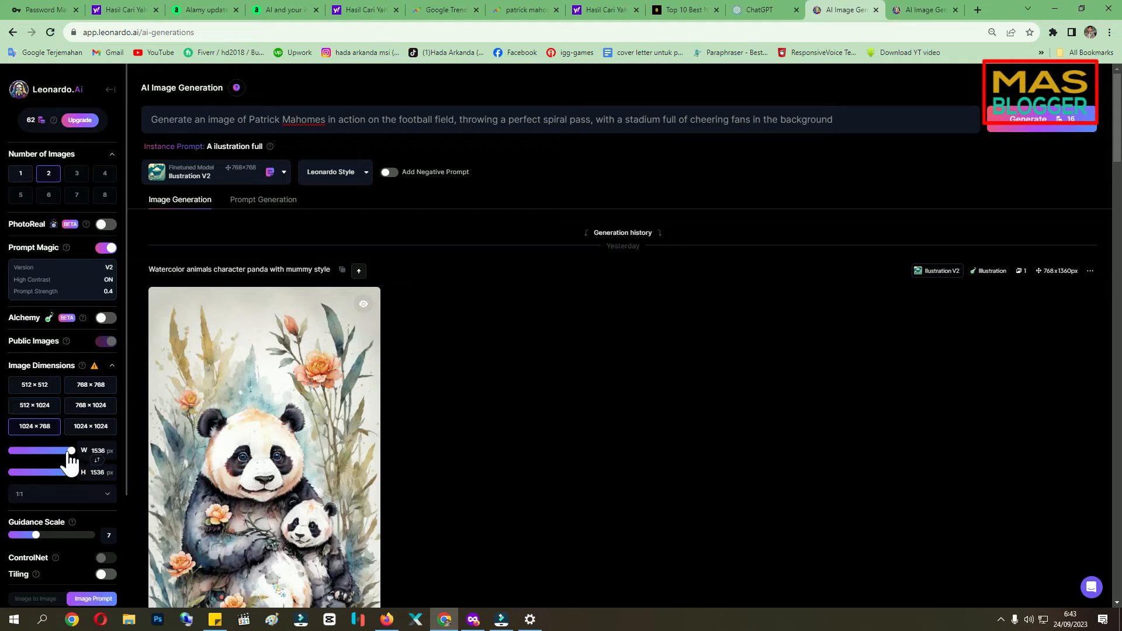
click(35, 426)
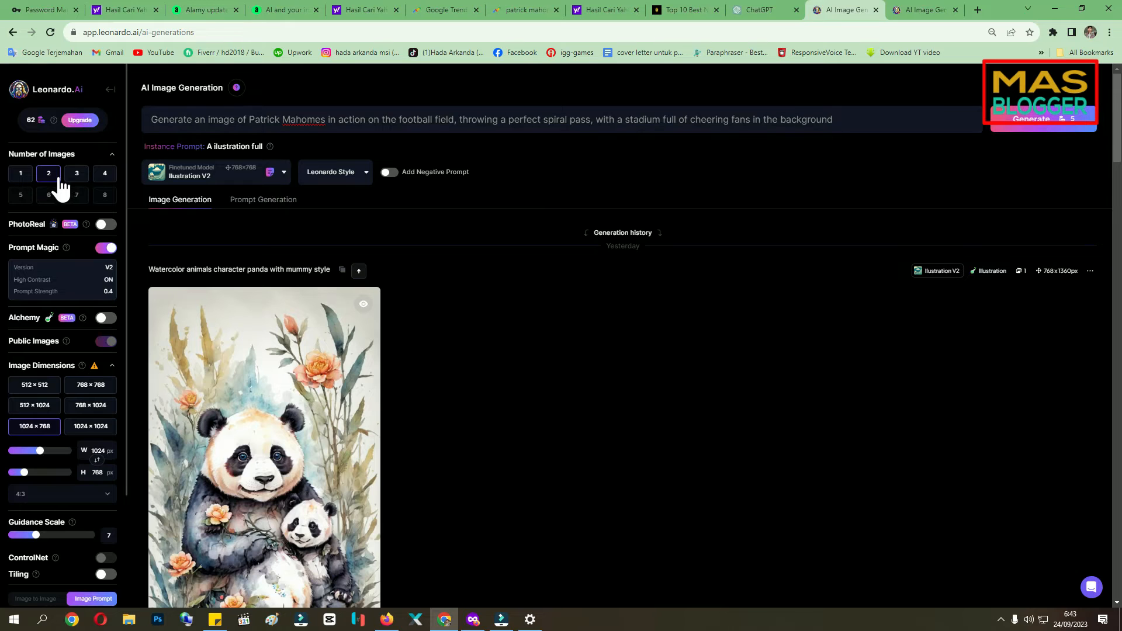
click(1042, 125)
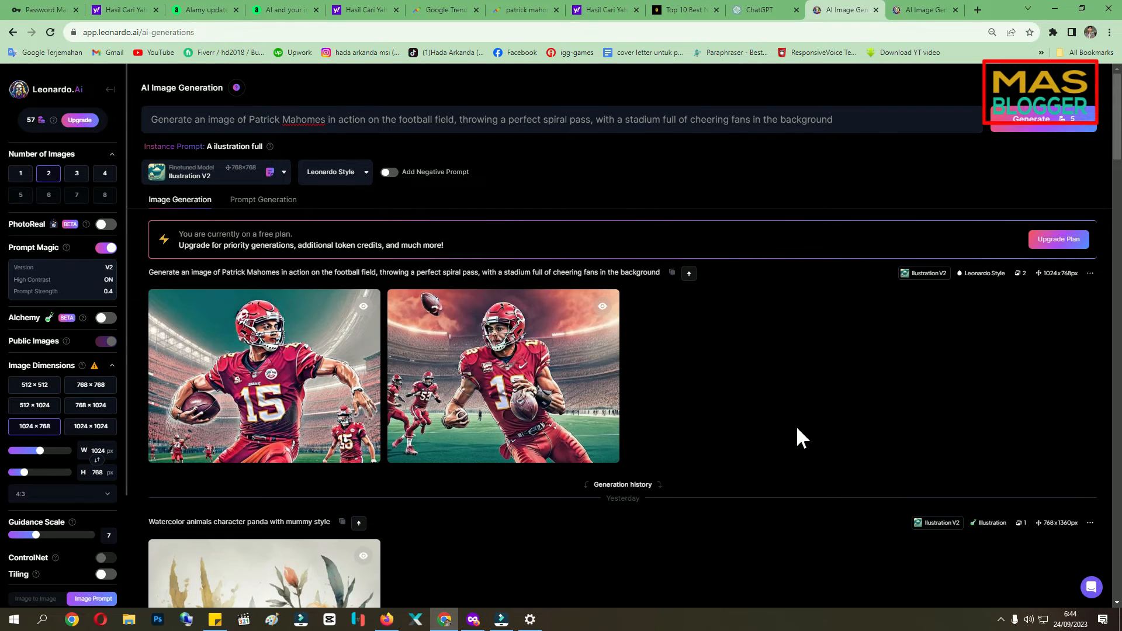
Switch to ChatGPT and copy the second prompt, about Patrick Mahomes celebrating a touchdown pass.
click(920, 10)
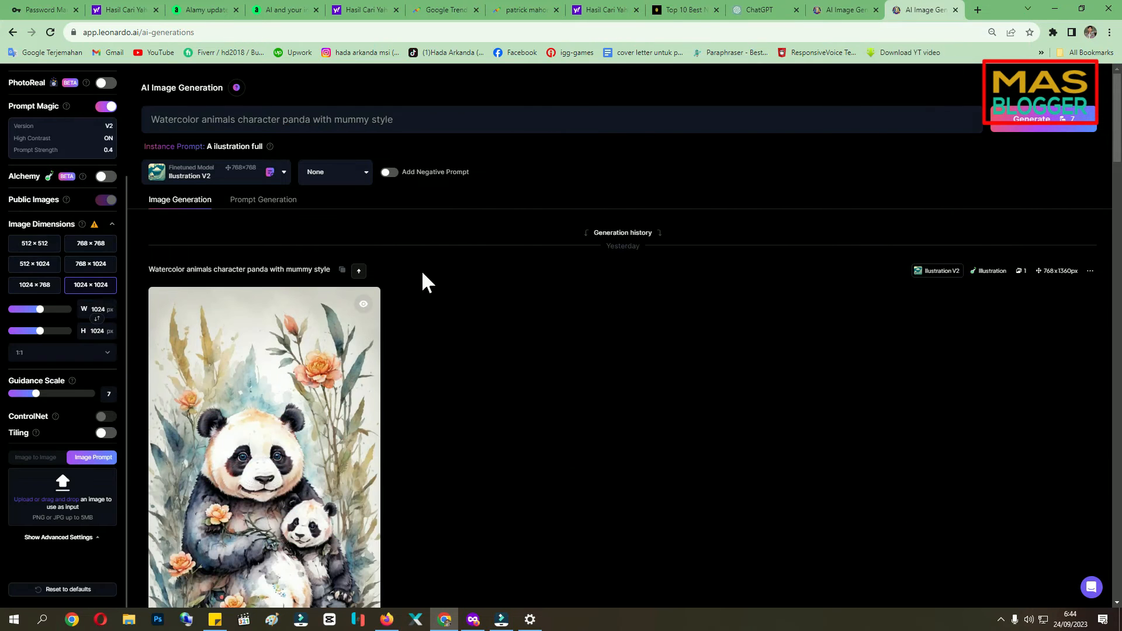
click(760, 11)
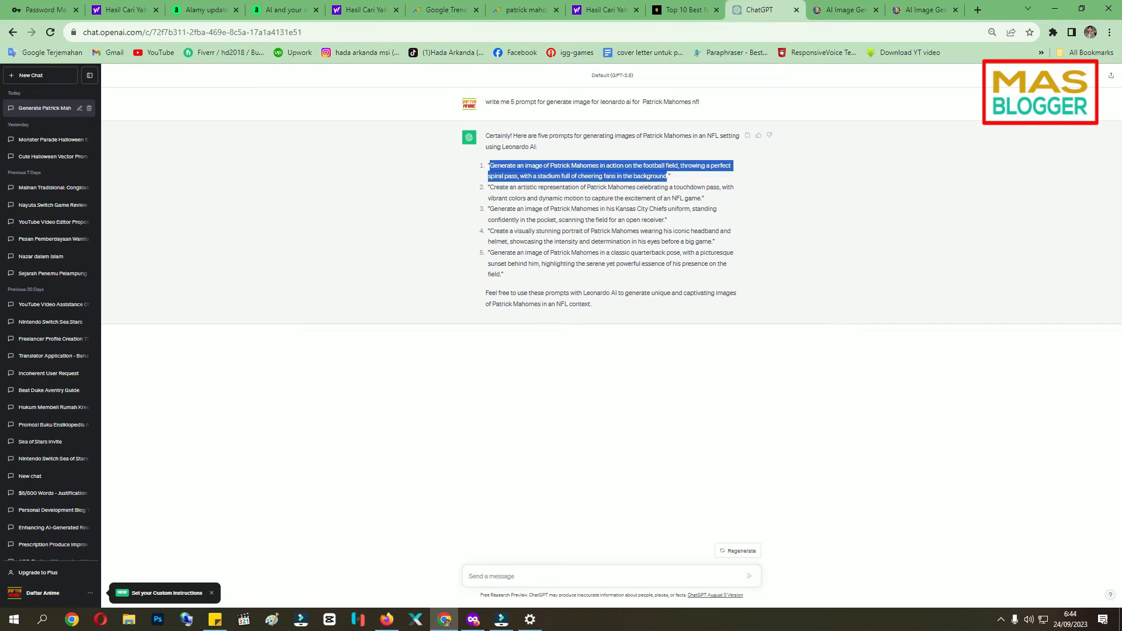
drag(490, 187, 698, 199)
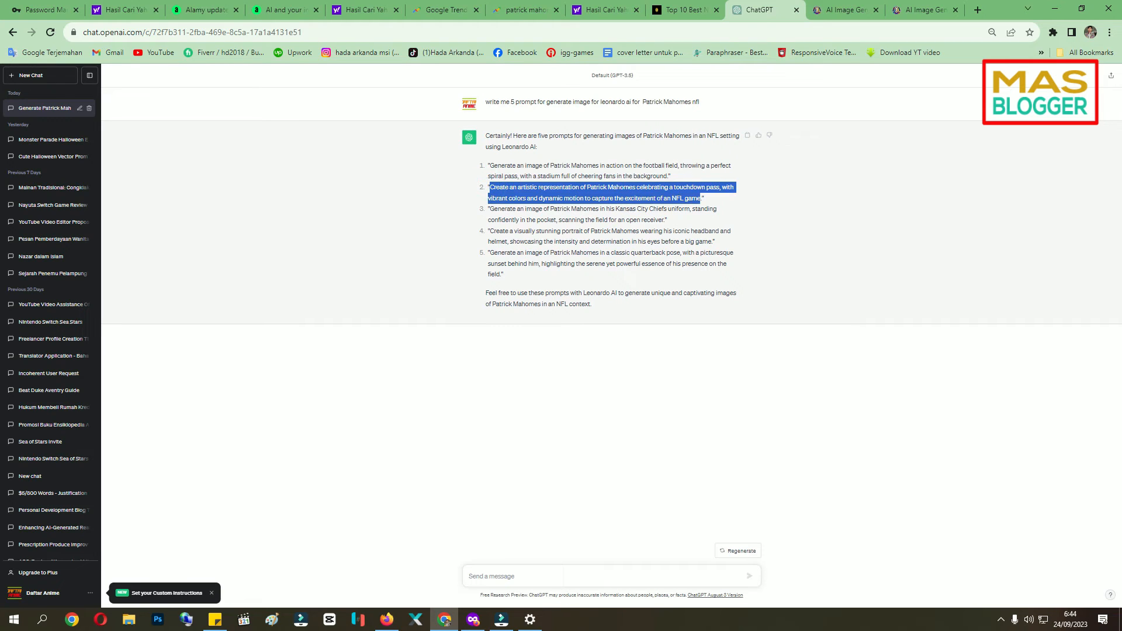
right_click(644, 199)
click(663, 208)
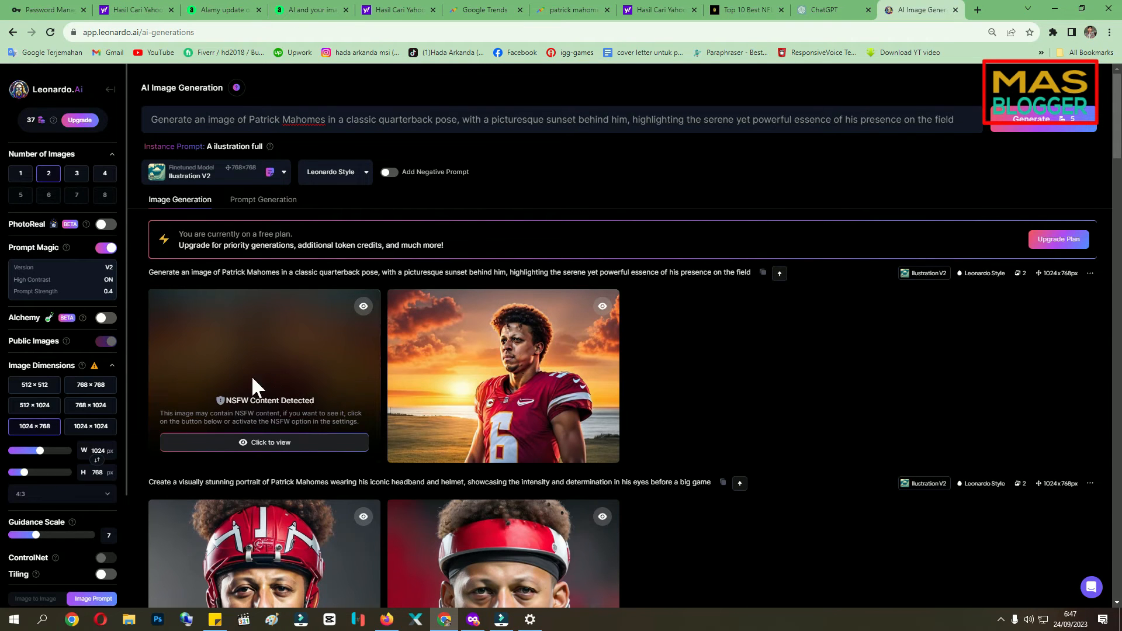
Reveal the hidden sunset quarterback image and review the Patrick Mahomes images generated from all the prompts.
click(219, 444)
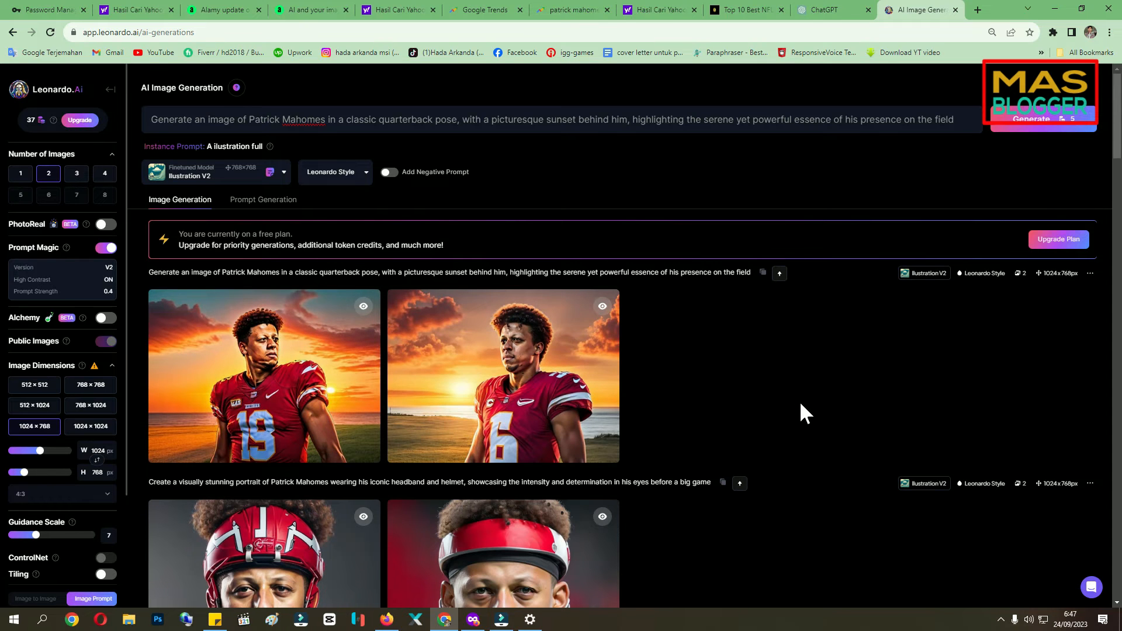
mouse_move(277, 396)
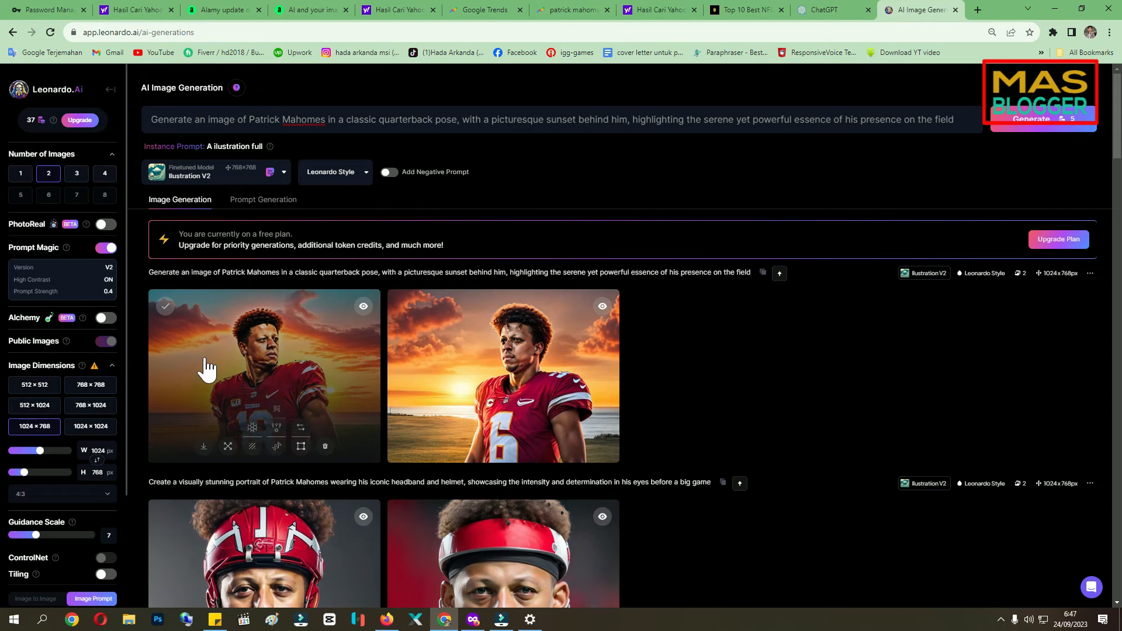
scroll(477, 433, down, 7)
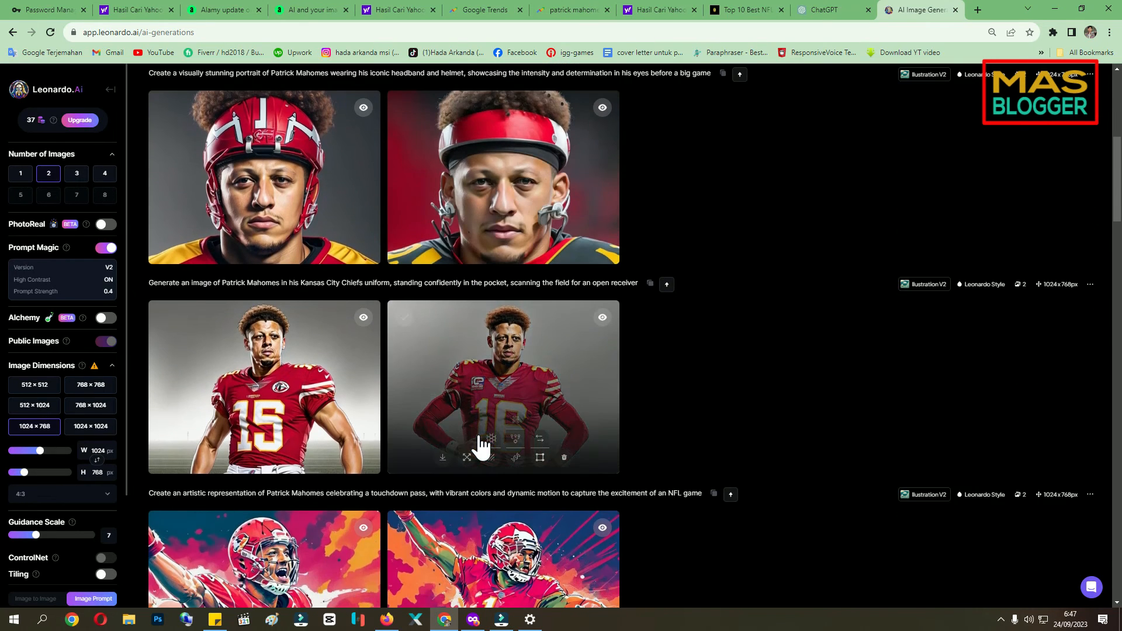
scroll(482, 444, down, 6)
scroll(476, 446, up, 4)
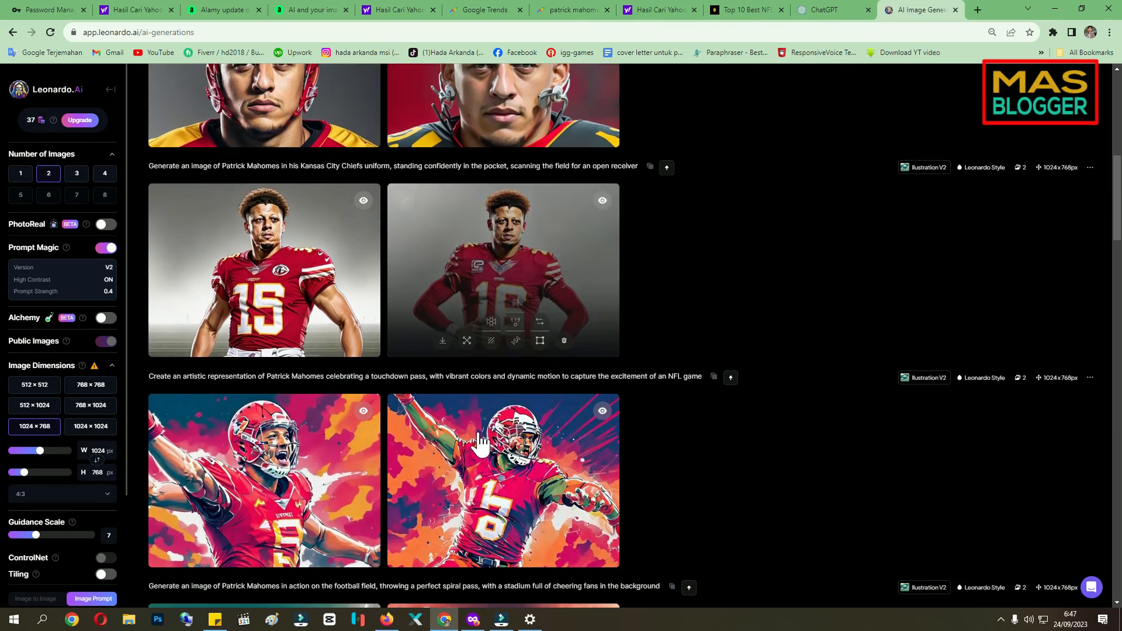
scroll(479, 444, up, 5)
scroll(501, 319, up, 4)
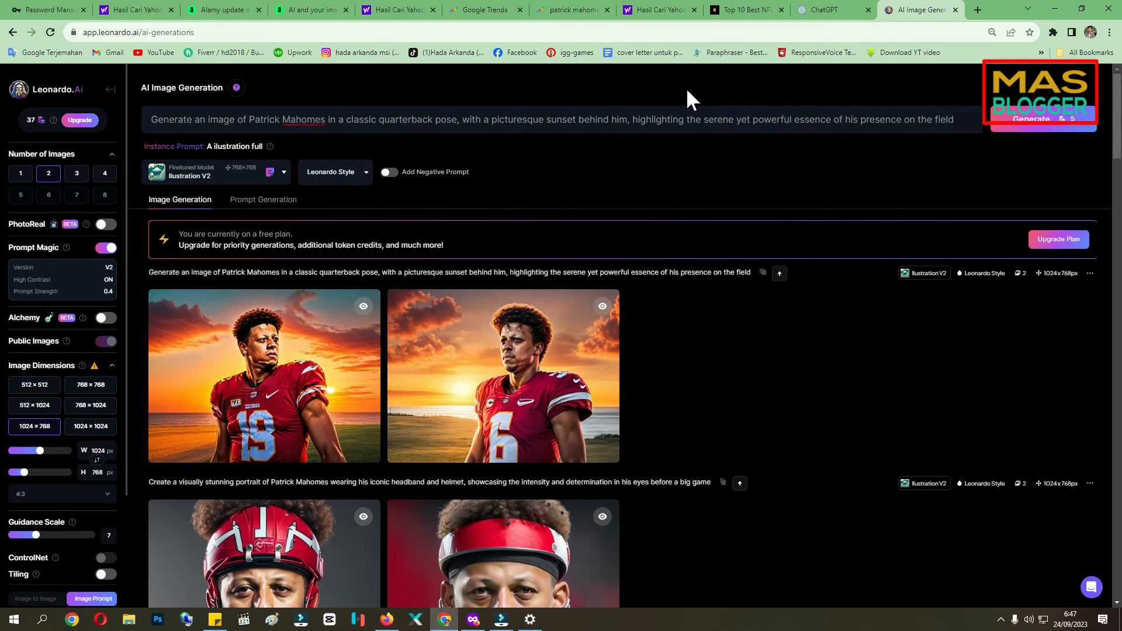
Open the Leonardo.Ai home page, browse the Recent Creations and open the details of "A wanderer mouse".
click(19, 88)
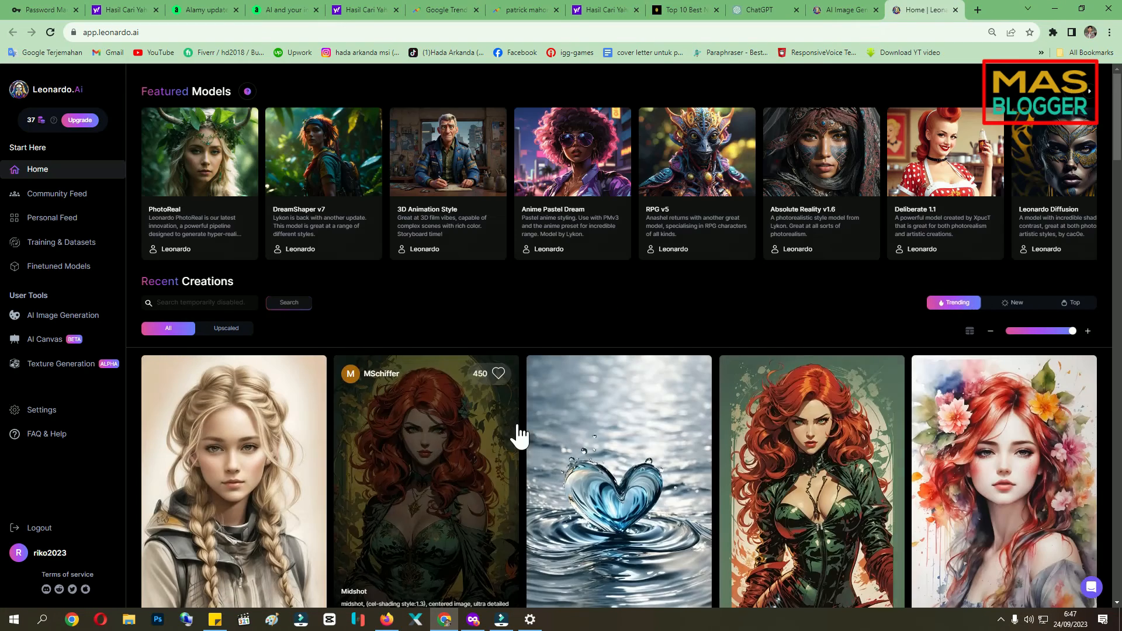
scroll(519, 436, down, 10)
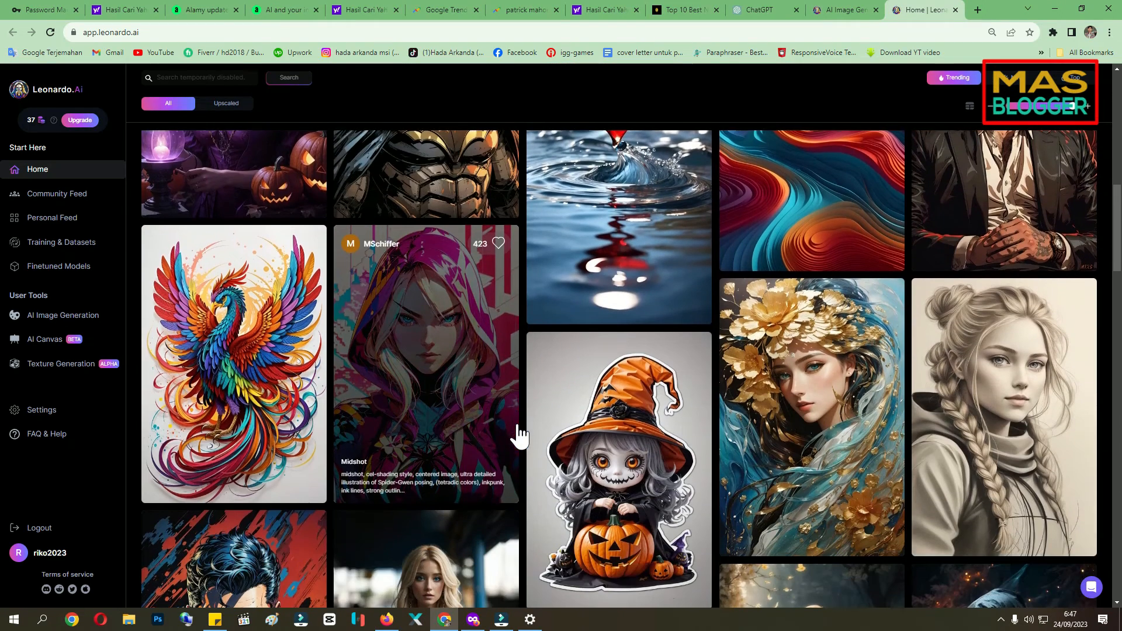
scroll(519, 435, down, 7)
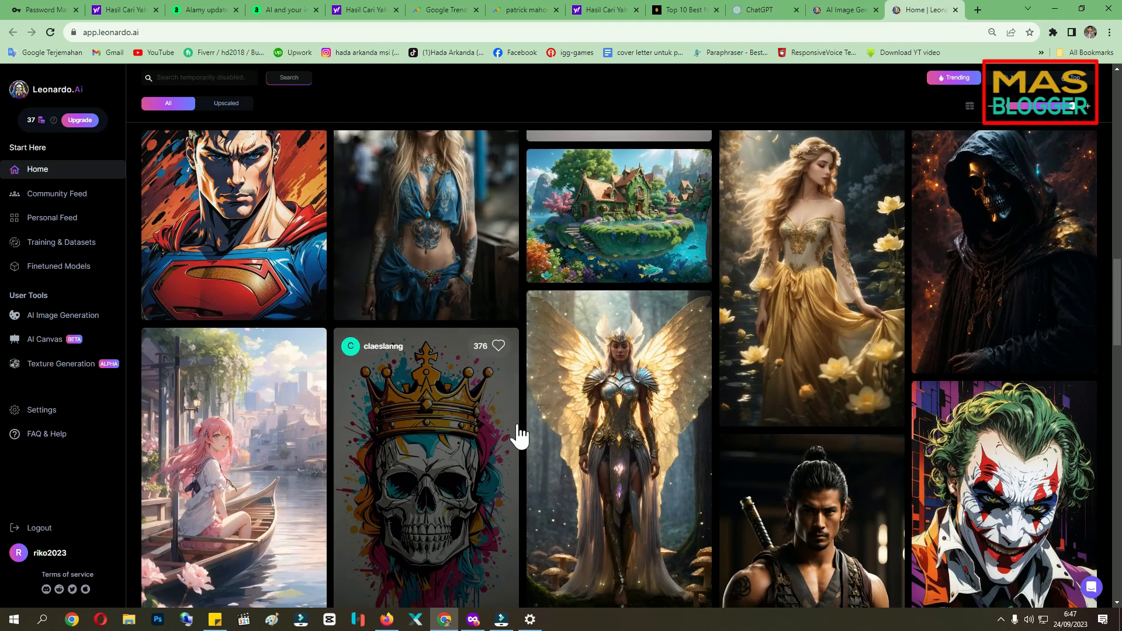
scroll(519, 435, down, 7)
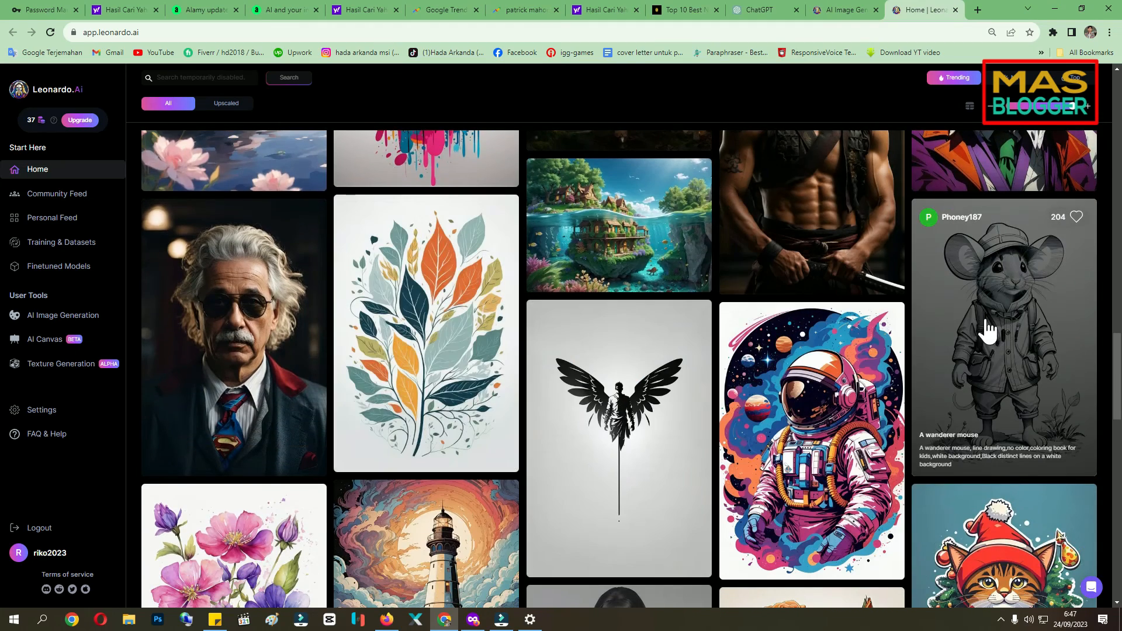
click(1002, 330)
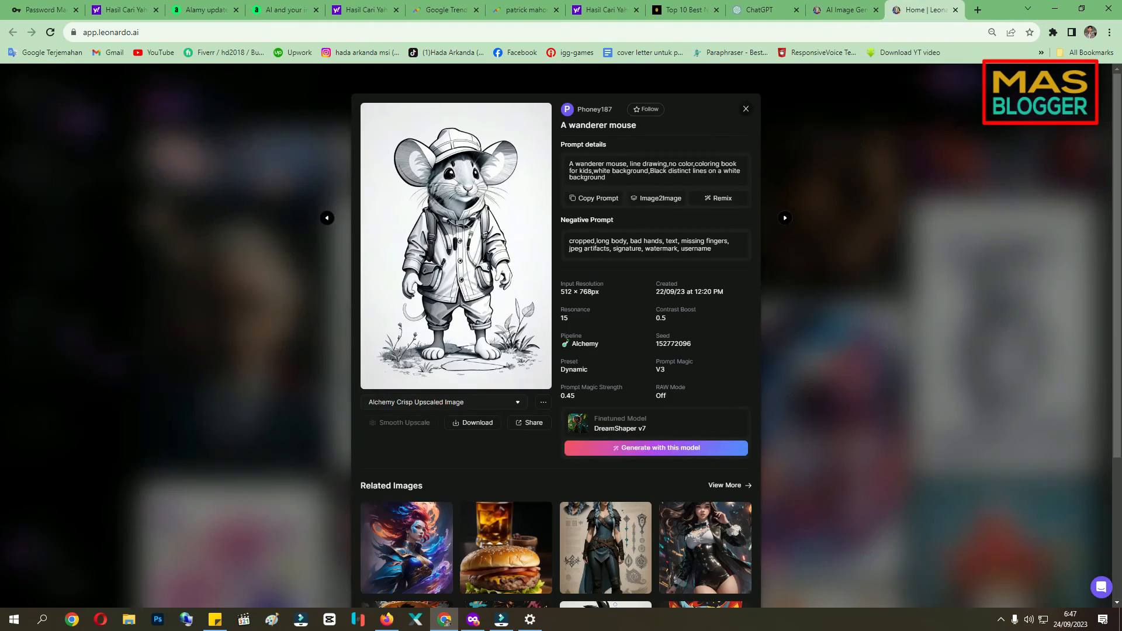
Copy the full prompt text of "A wanderer mouse" from its prompt details and close the image.
drag(610, 173, 561, 108)
click(616, 174)
drag(609, 176, 569, 164)
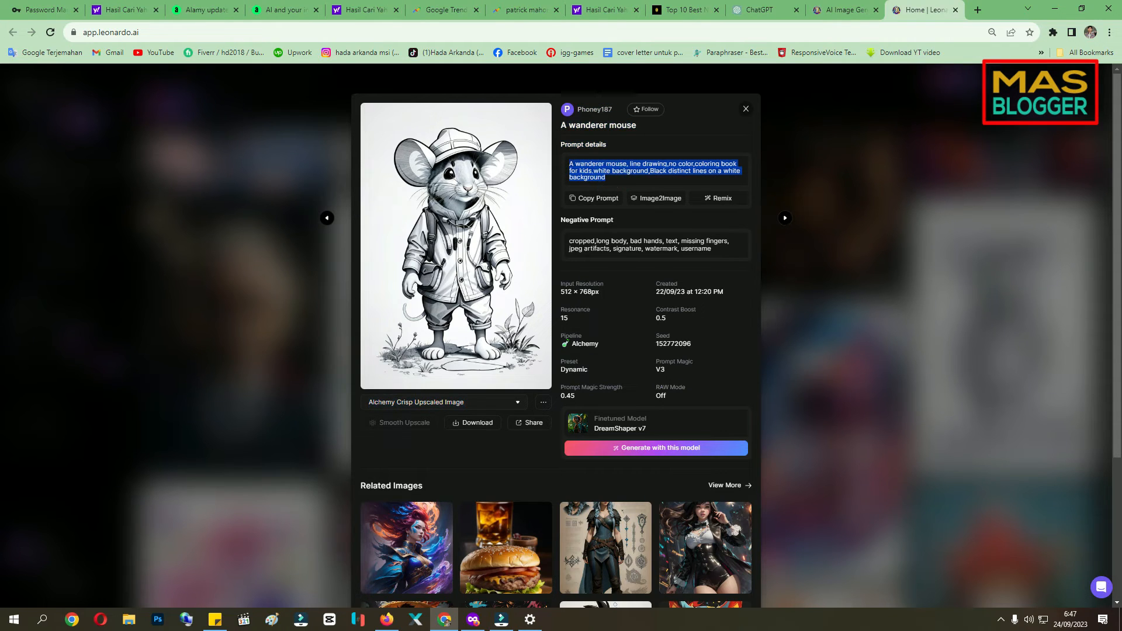
right_click(575, 165)
click(590, 174)
click(745, 108)
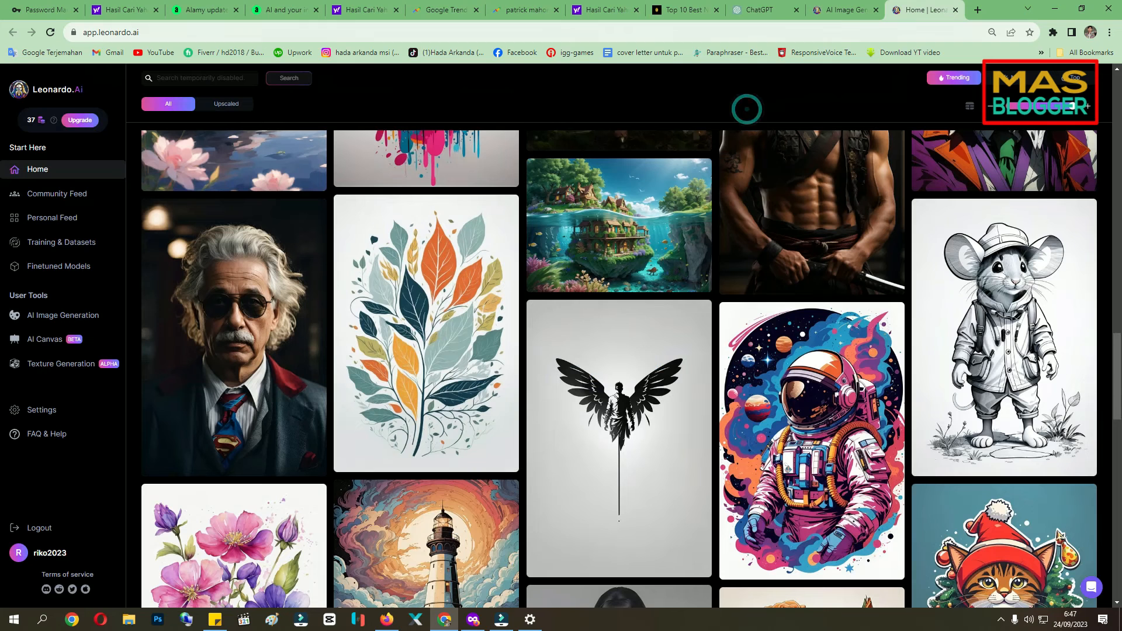
Replace the sunset quarterback prompt in AI Image Generation with the copied "A wanderer mouse" prompt and change "mouse" to "cat".
click(967, 266)
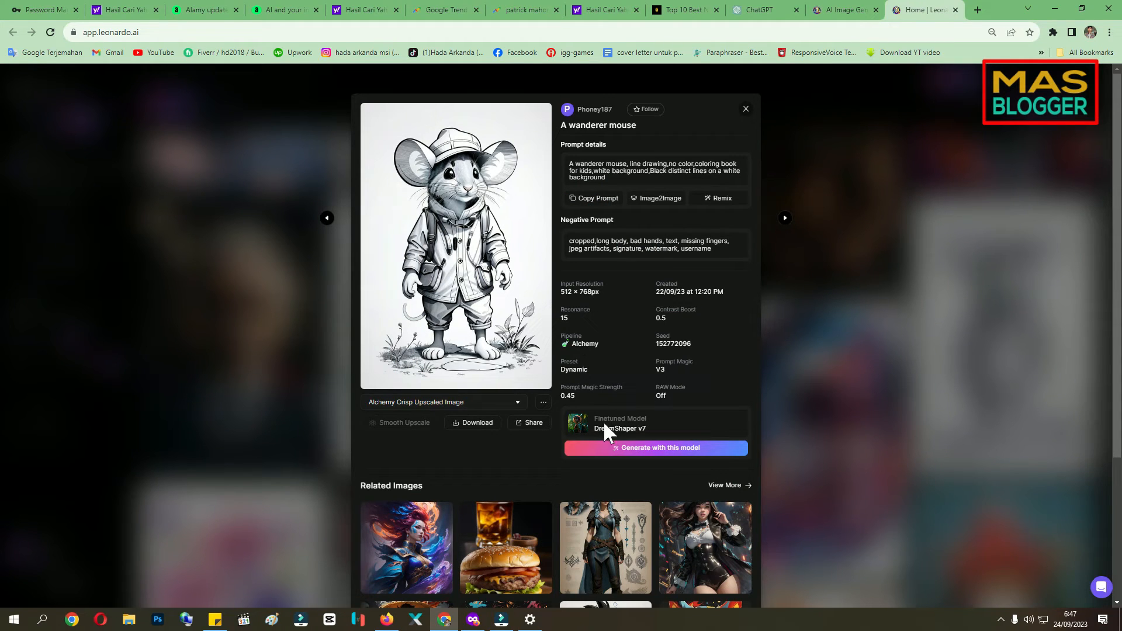
click(846, 10)
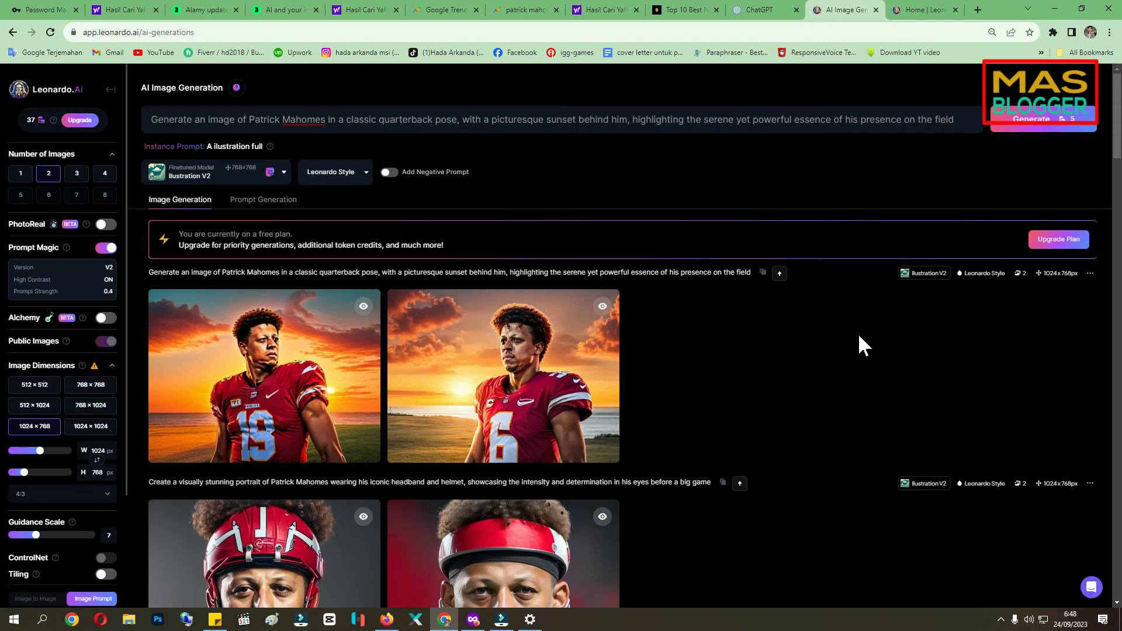
key(ctrl+a)
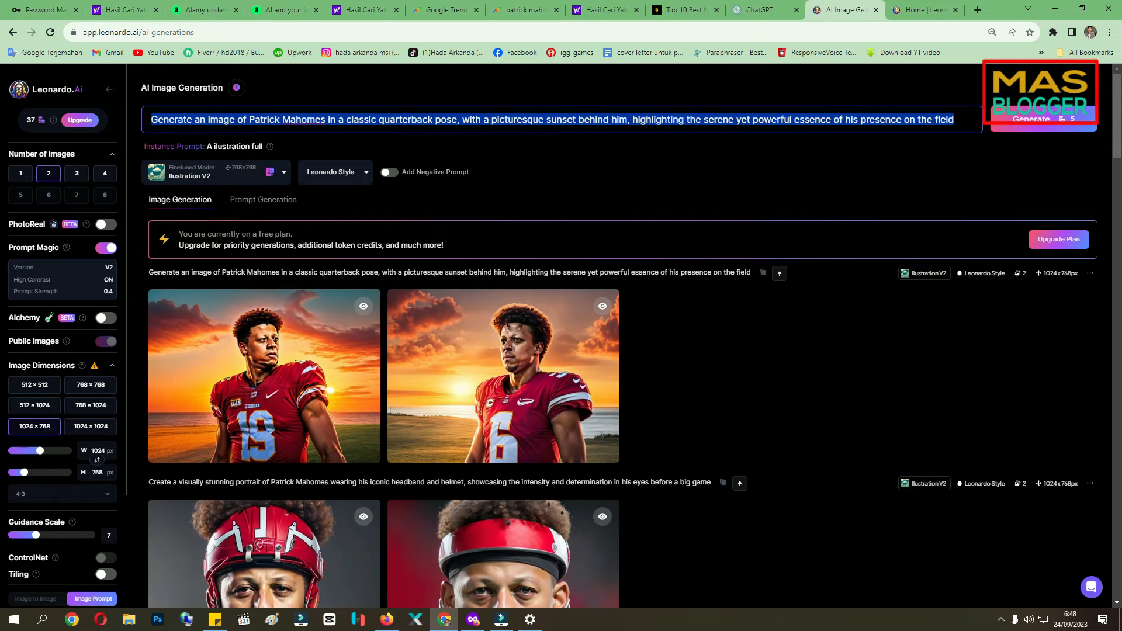
right_click(312, 120)
click(334, 177)
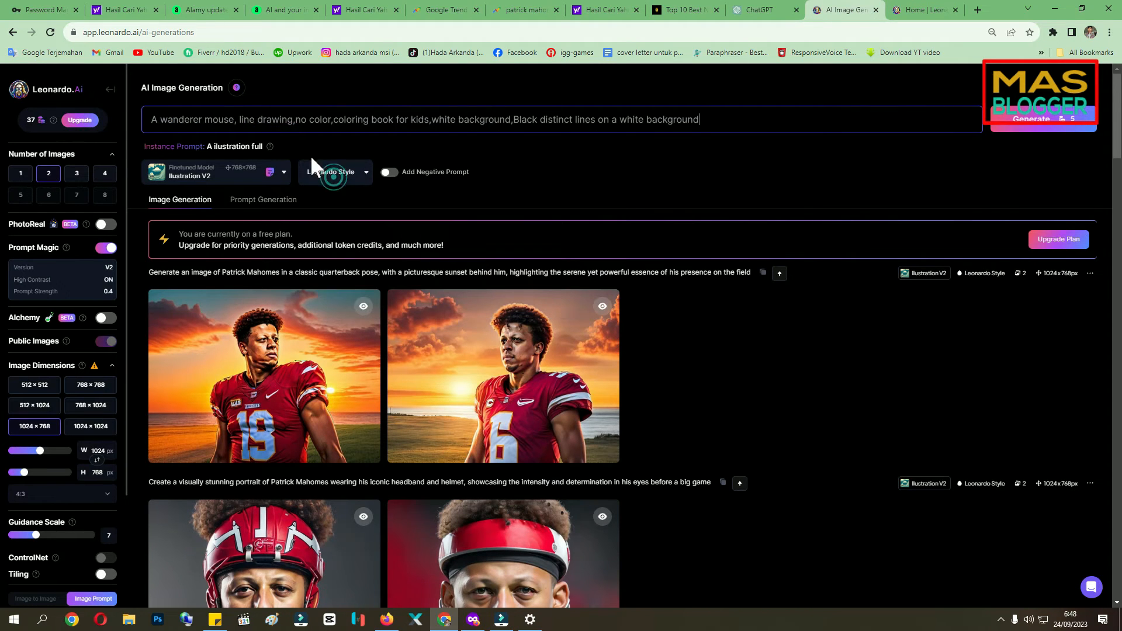
drag(224, 120, 205, 121)
double_click(212, 120)
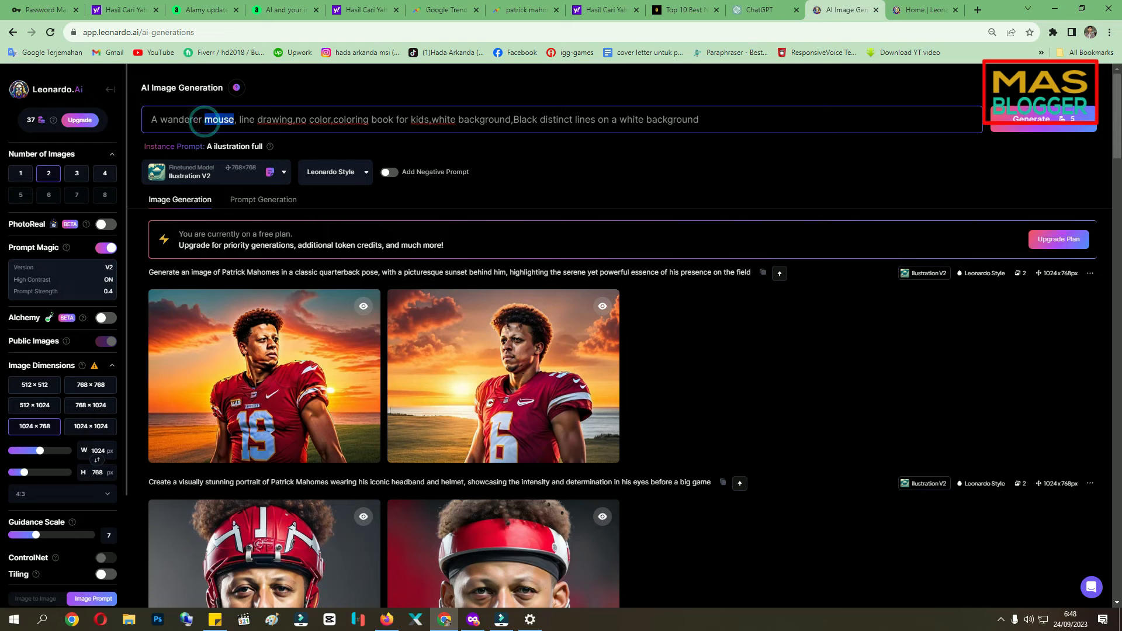
text(cat)
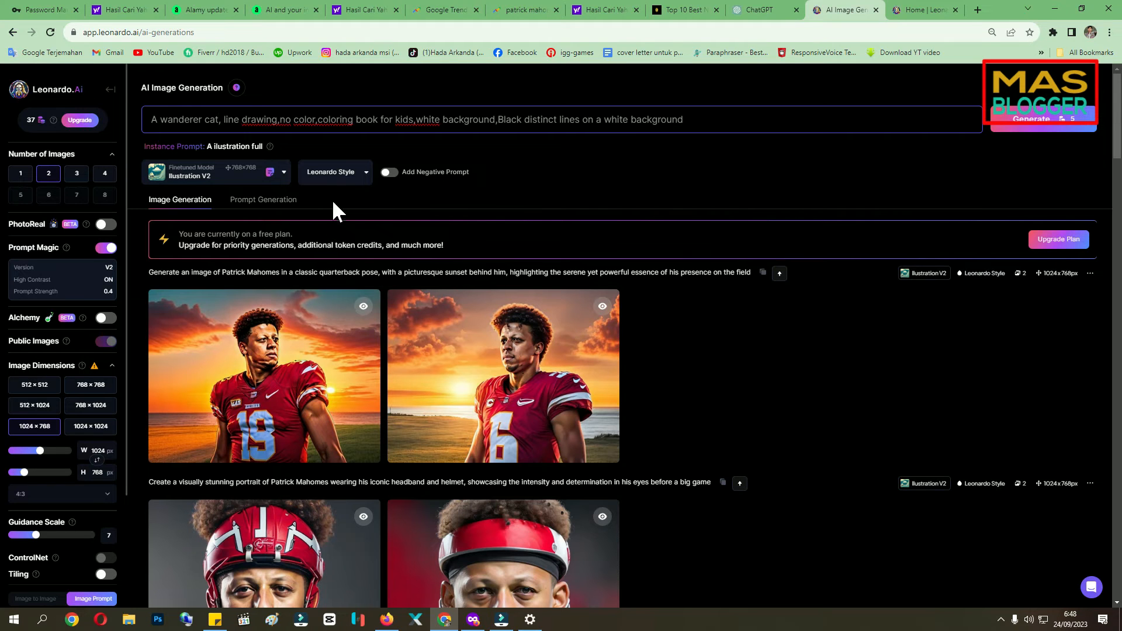
Enable the negative prompt and fill it with the negative prompt text copied from the "A wanderer mouse" image details.
click(390, 173)
click(284, 156)
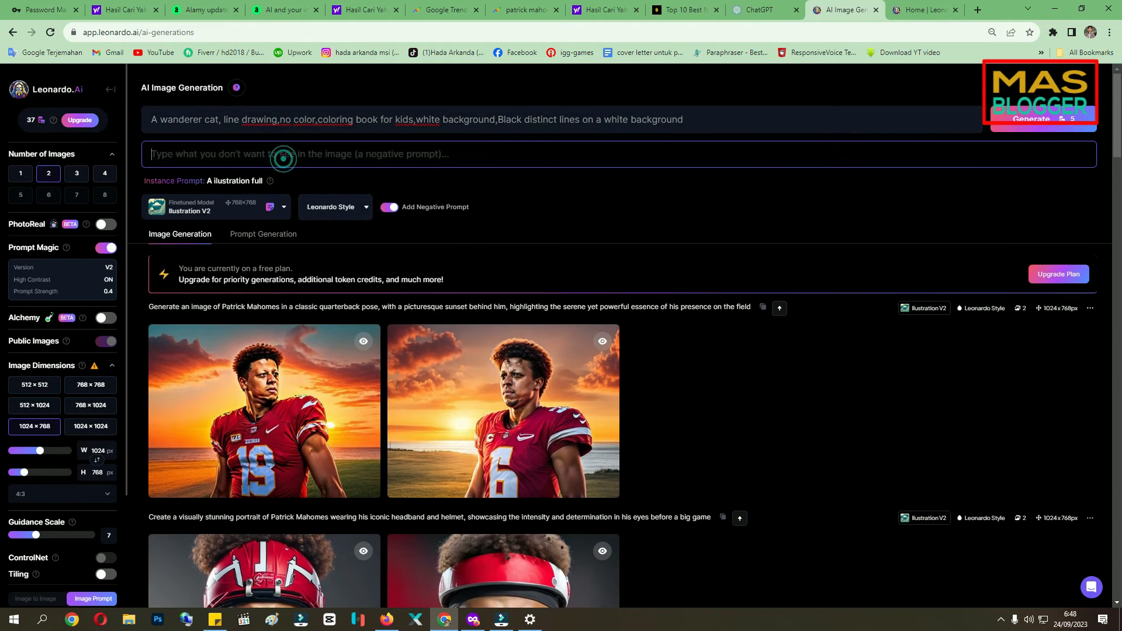
click(922, 11)
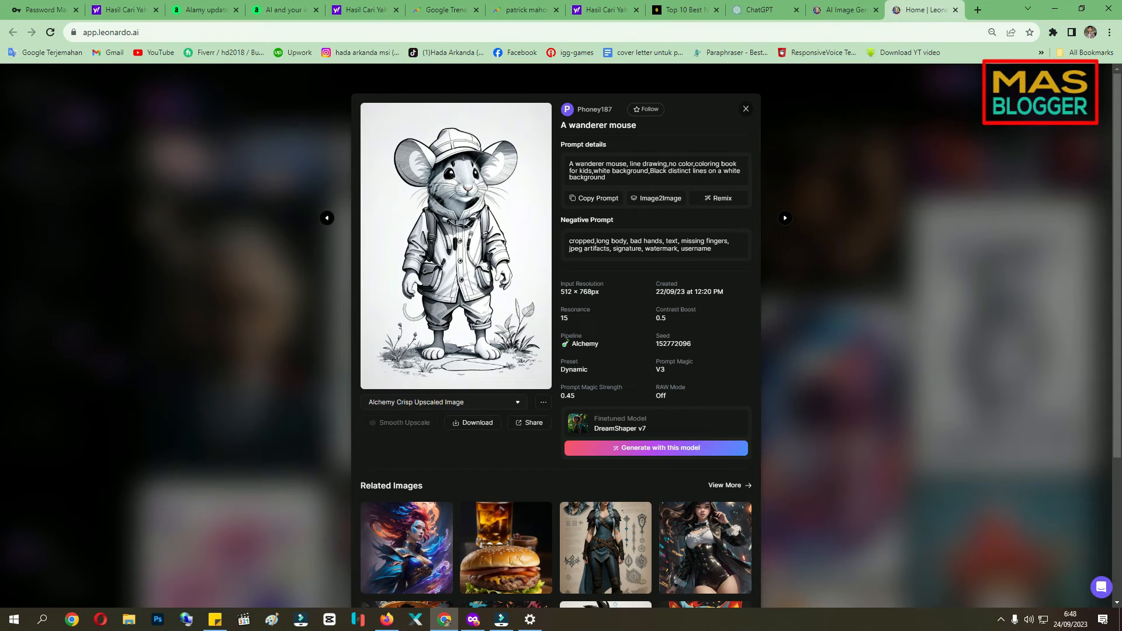
triple_click(669, 242)
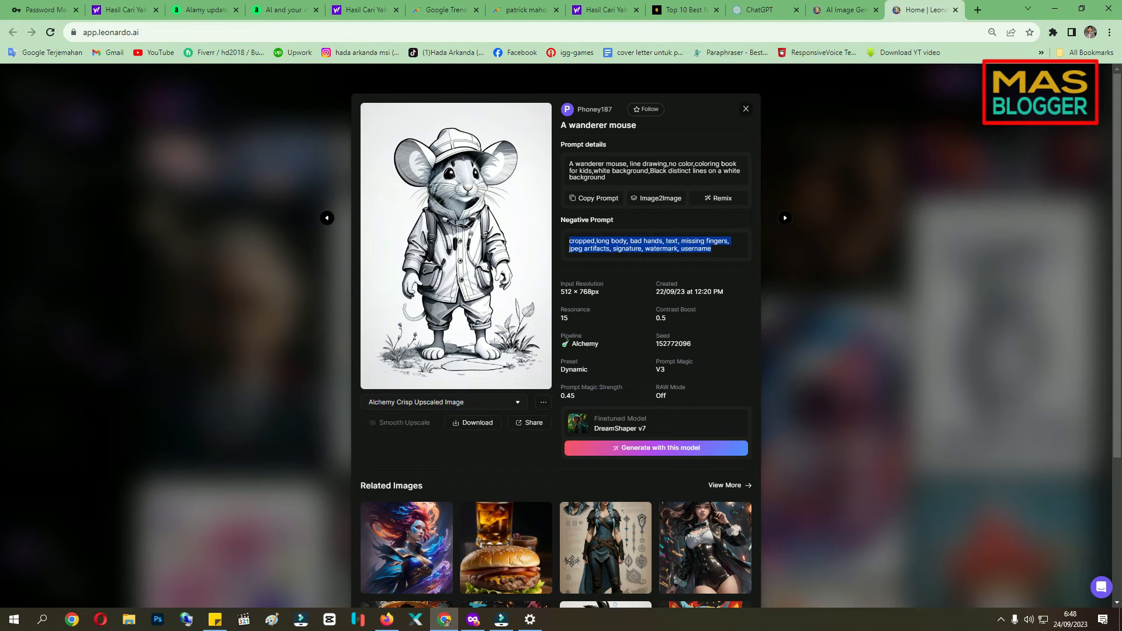
click(844, 10)
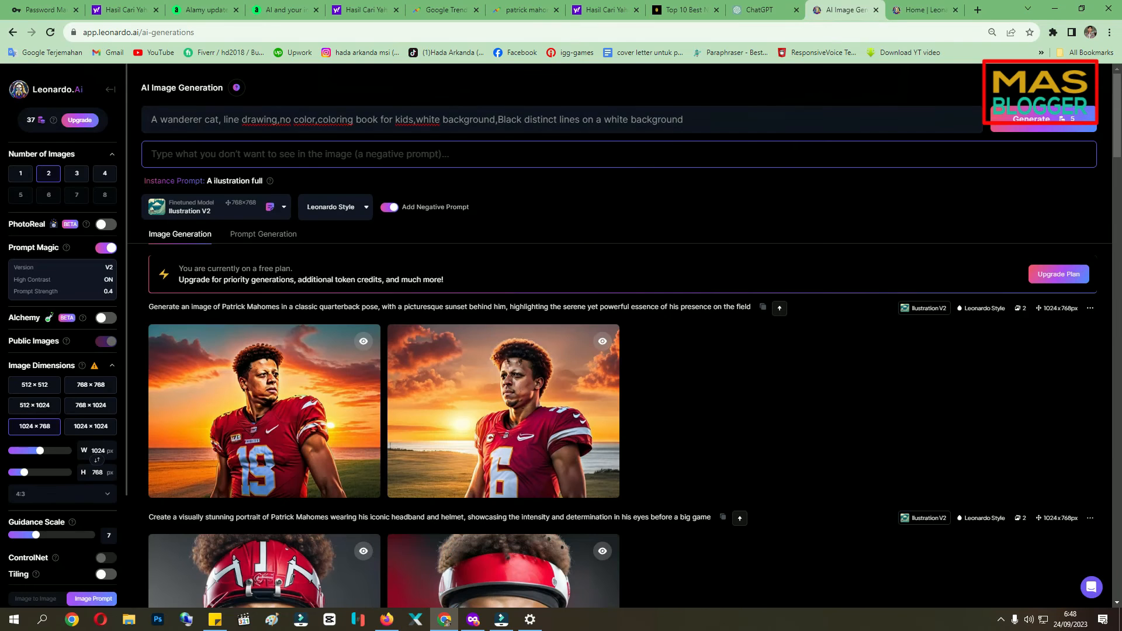
key(ctrl+v)
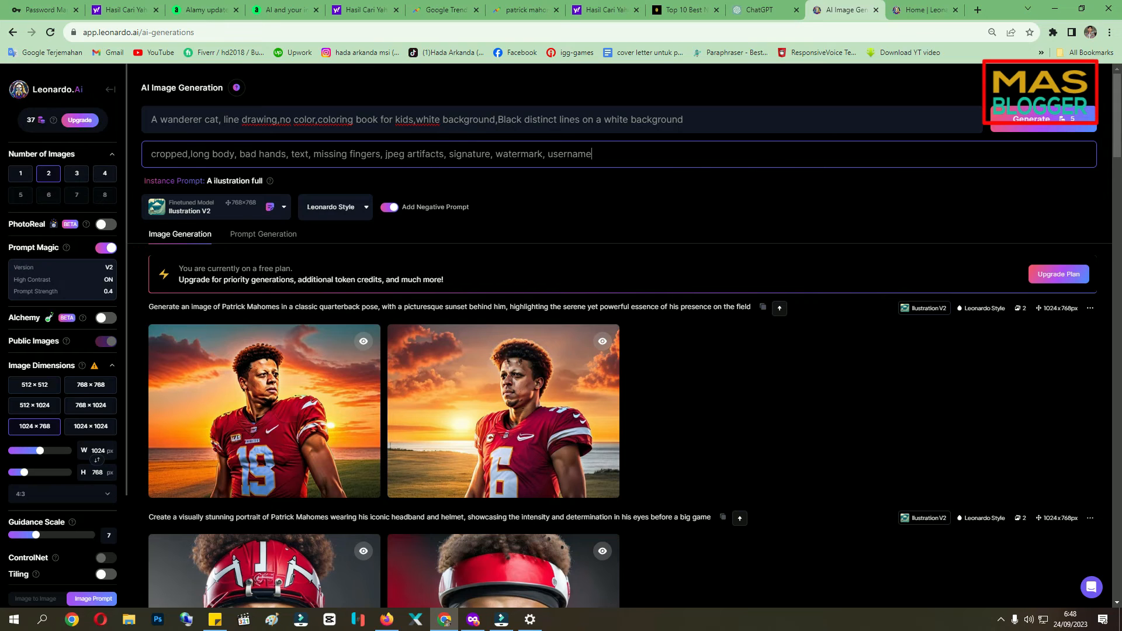
Generate four images of the wanderer cat and inspect the first result enlarged.
click(105, 174)
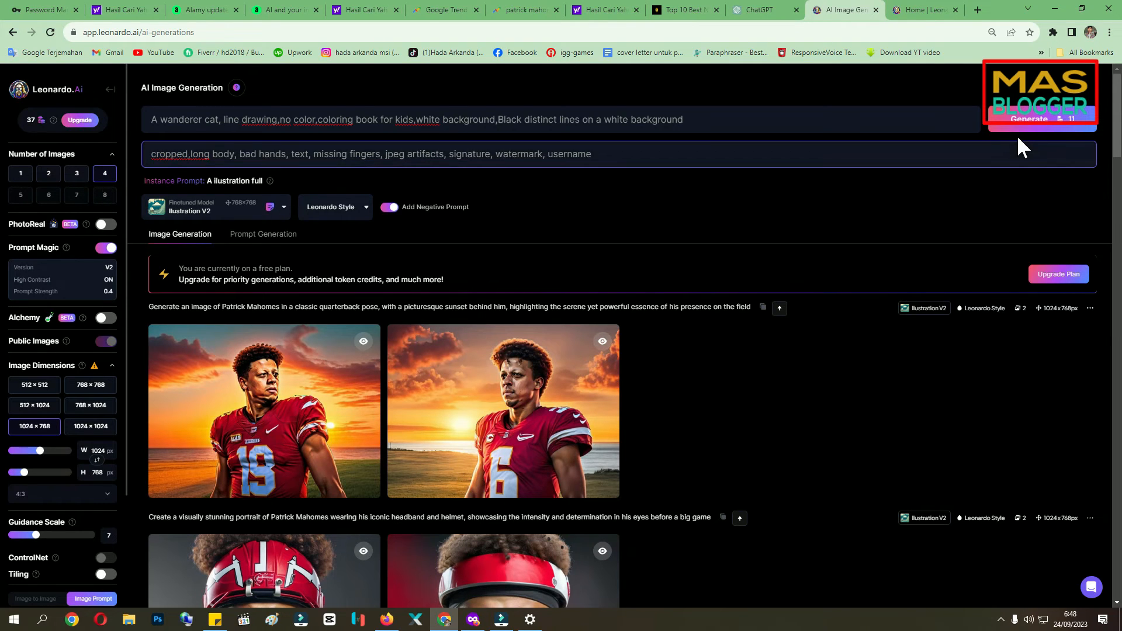
click(1038, 125)
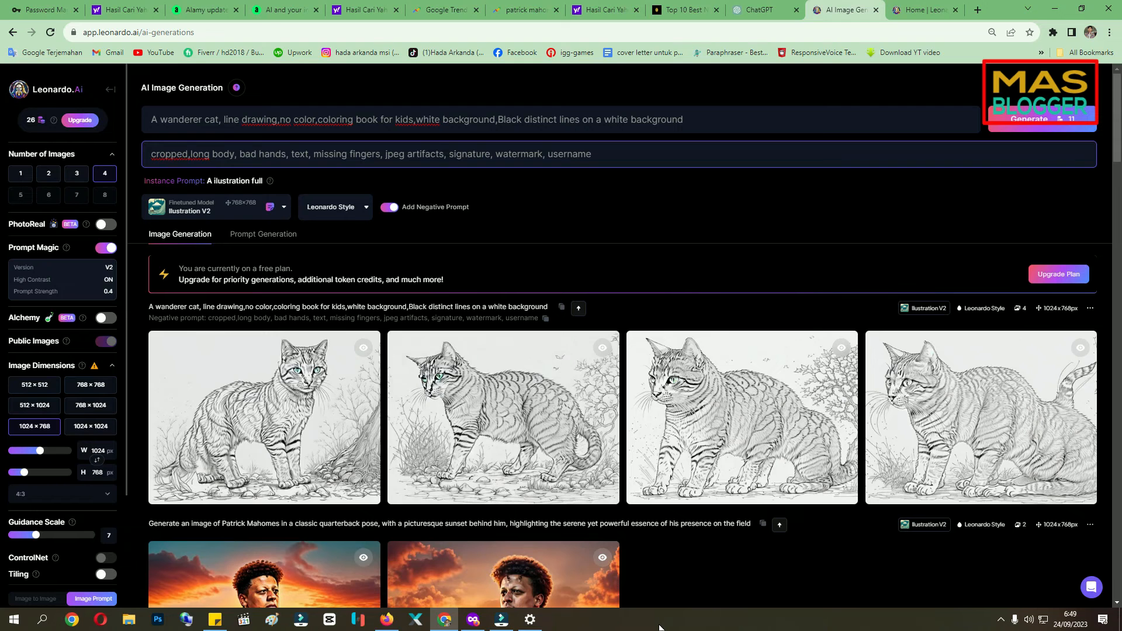
mouse_move(216, 498)
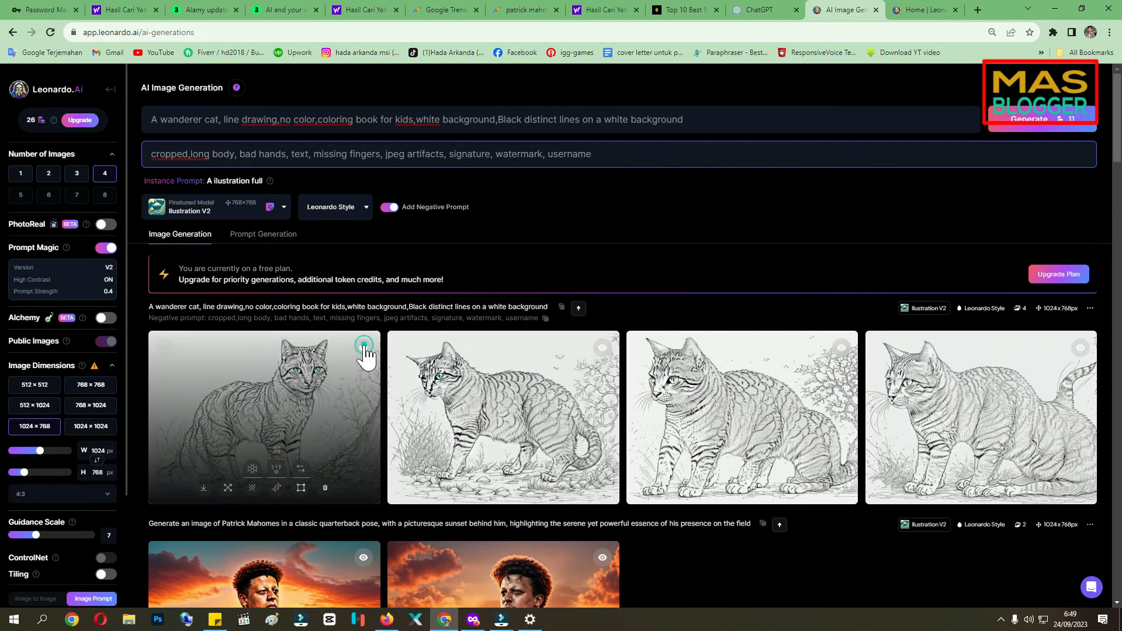
click(307, 378)
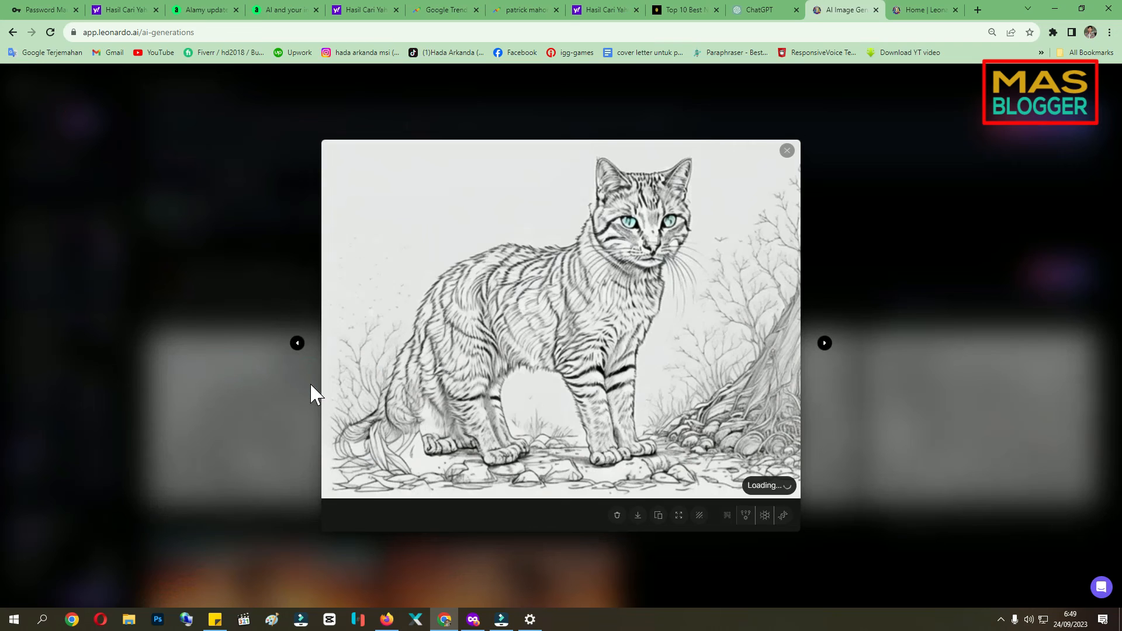
click(788, 169)
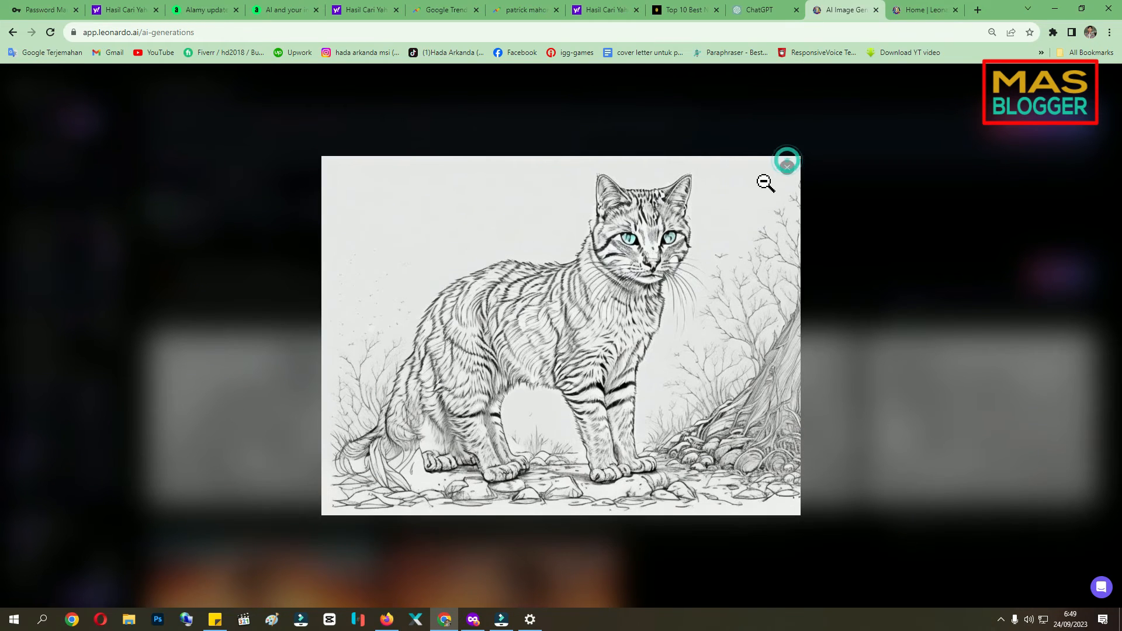
click(787, 168)
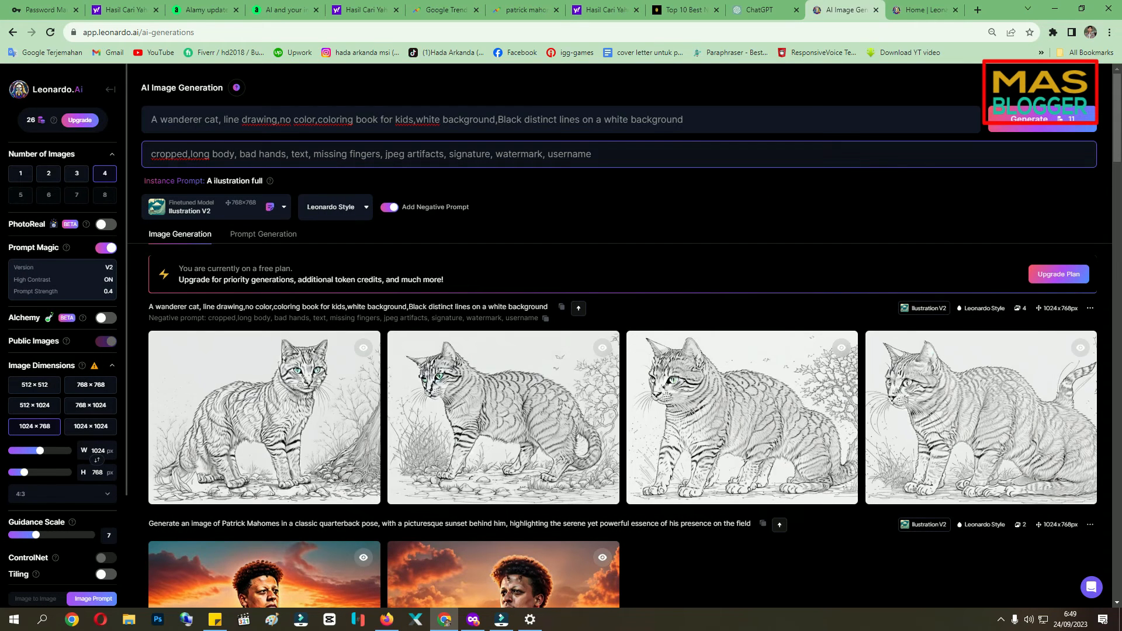
Append ", leg only four" to the prompt, change "cat" to "dog", and generate the images, revealing the hidden one.
click(688, 120)
text(, leg only four)
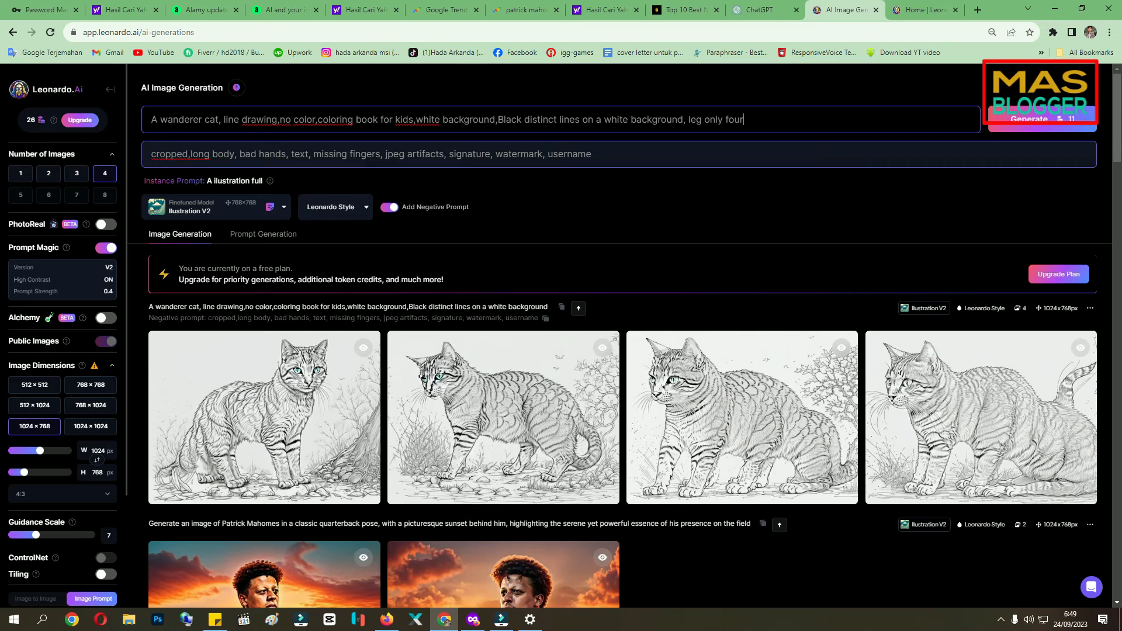
double_click(211, 119)
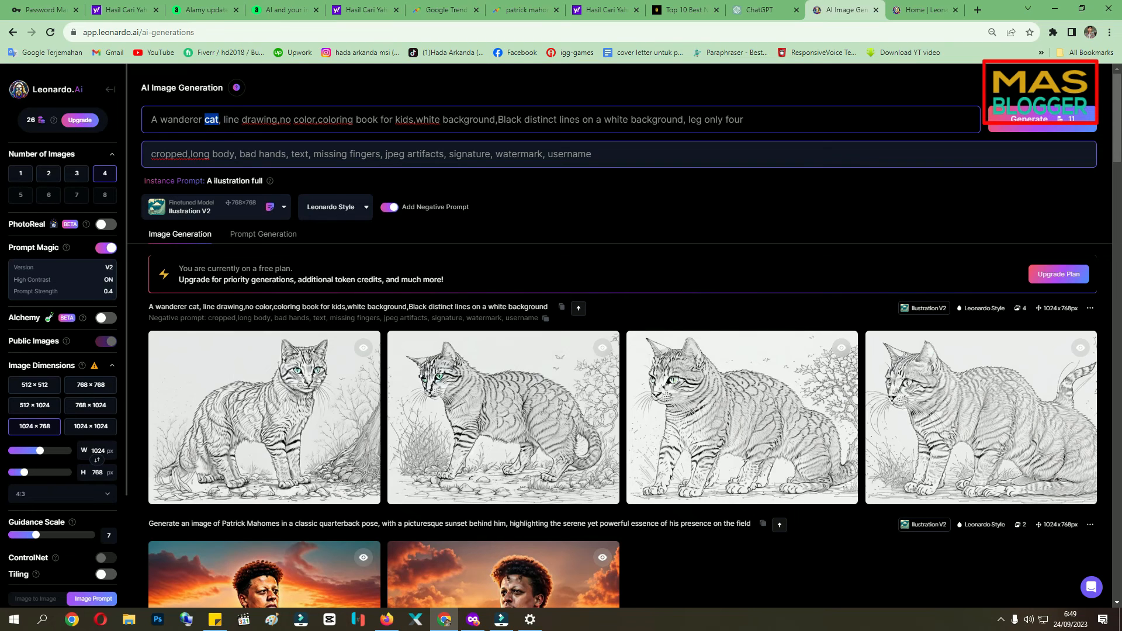
text(dog)
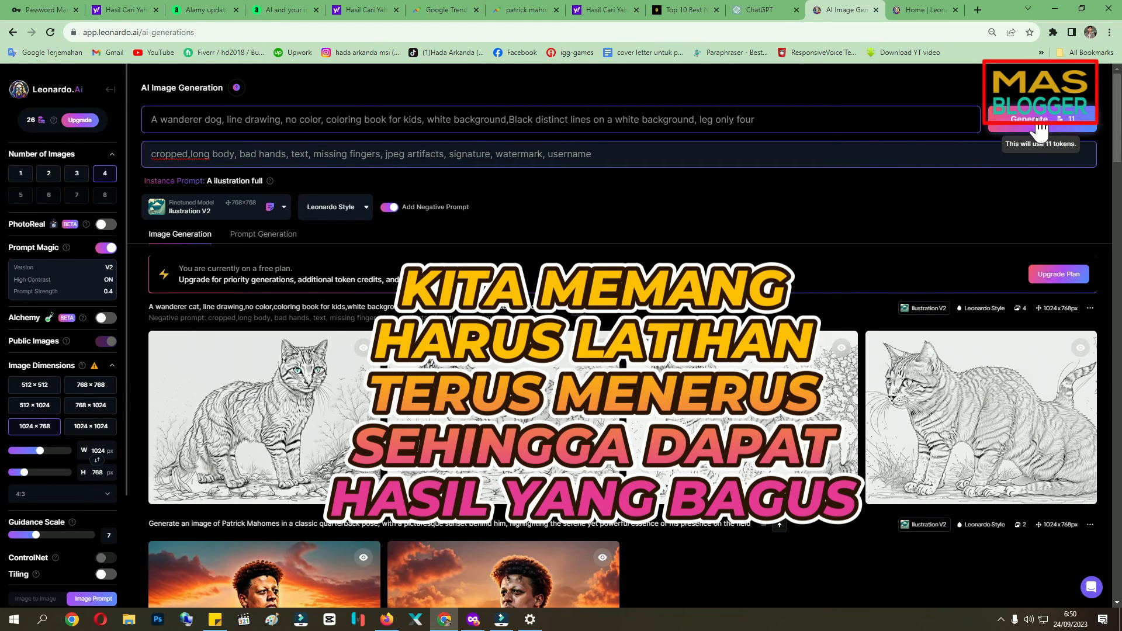
click(1040, 121)
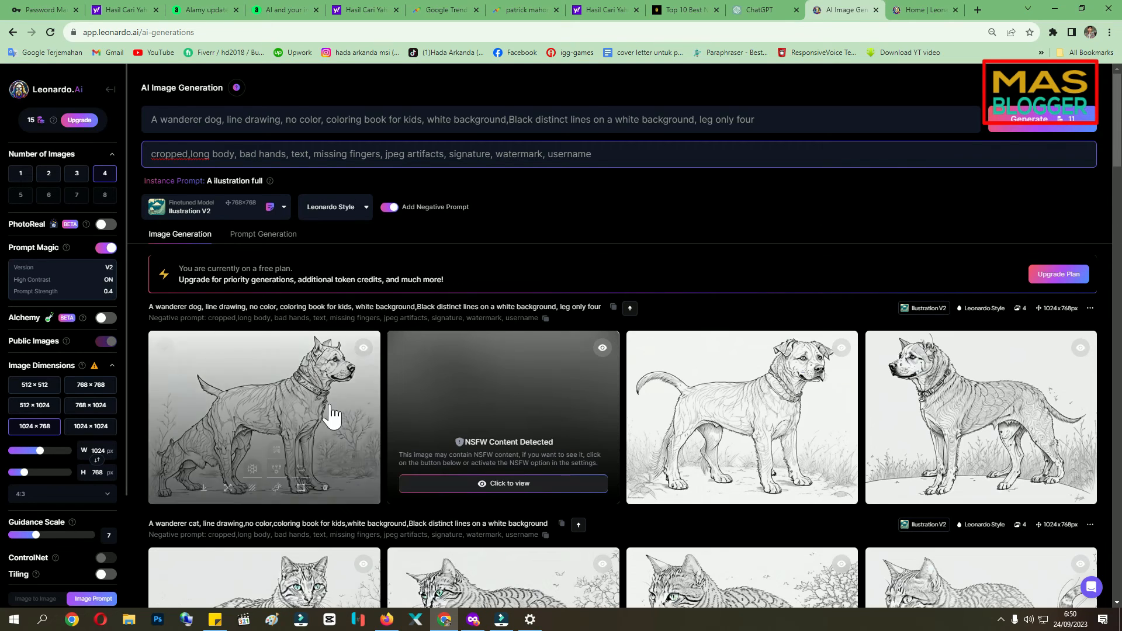
click(438, 483)
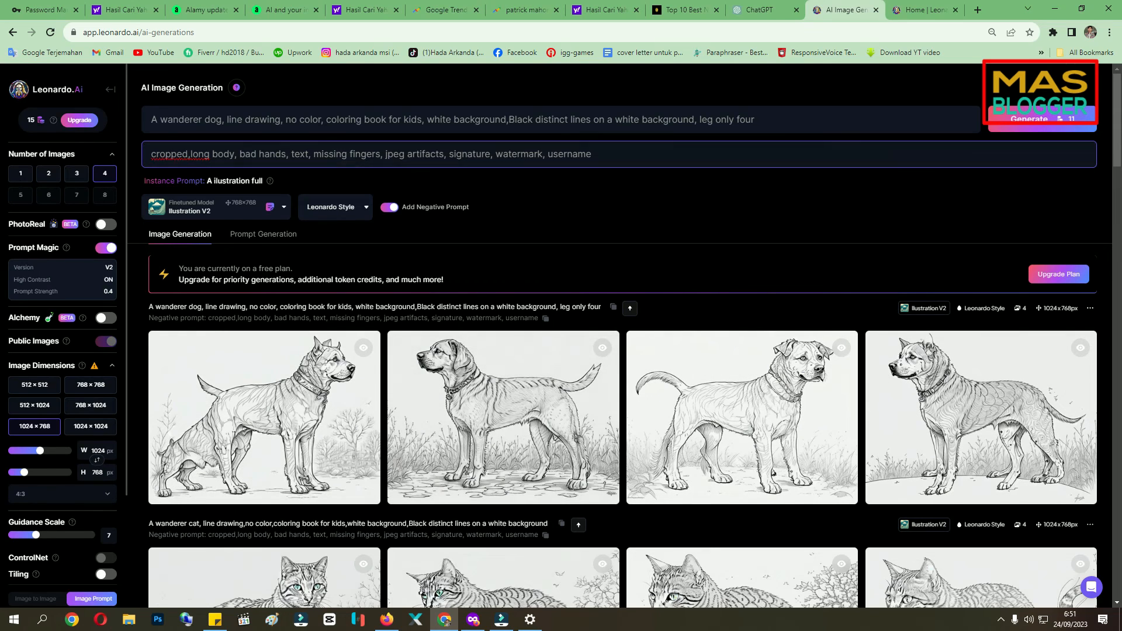
Return to the Home gallery, copy the full prompt of the astronaut lost in galaxy image, and close its details.
click(904, 11)
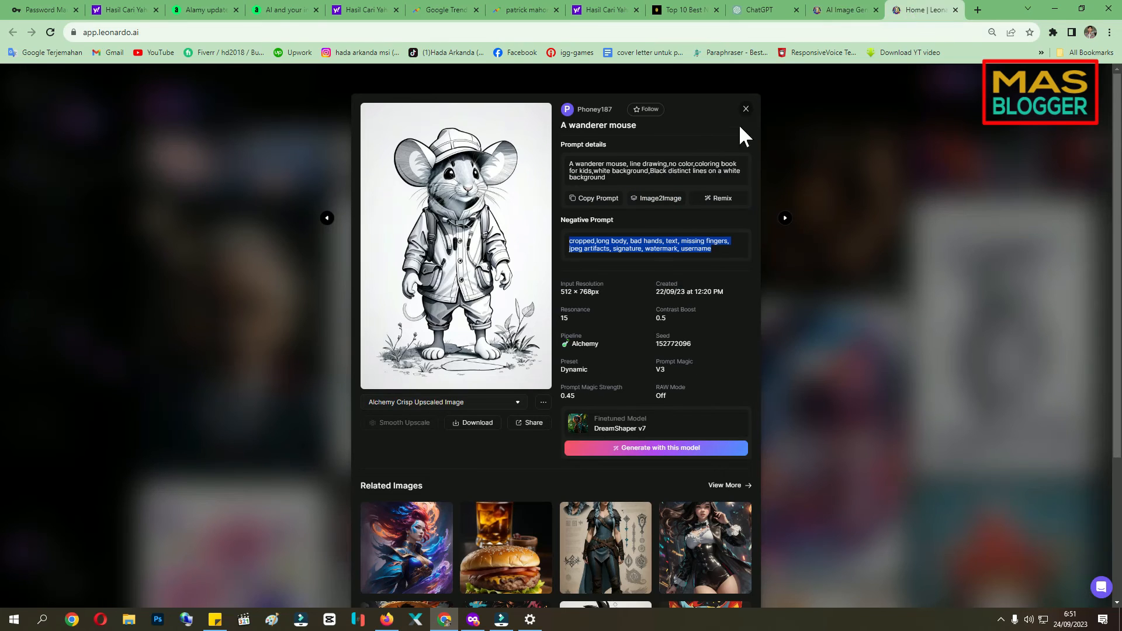
click(746, 109)
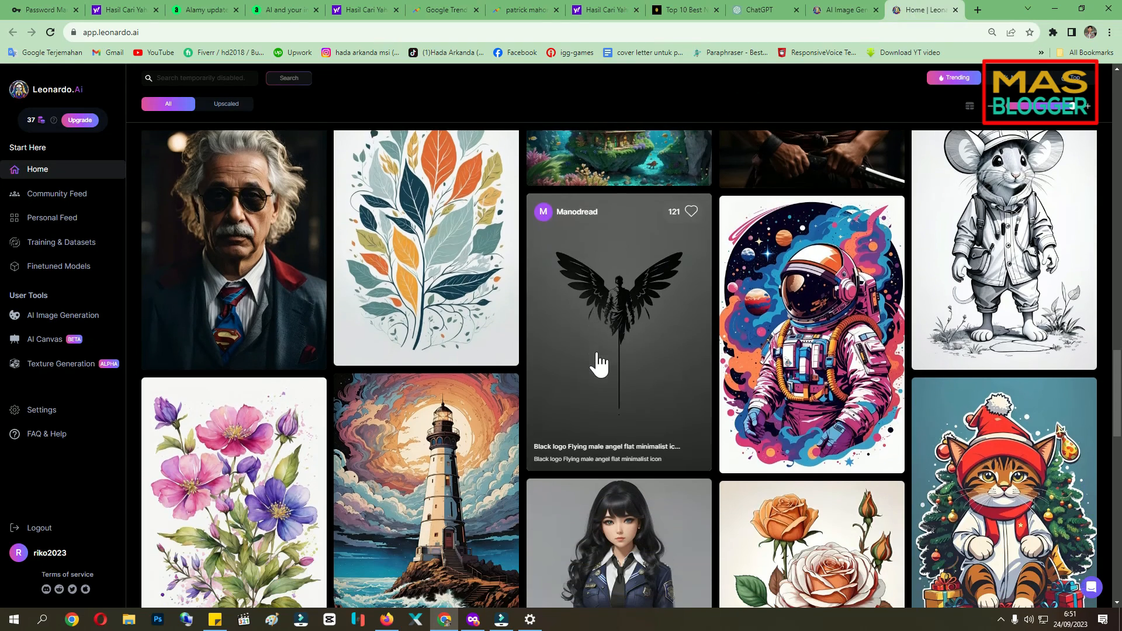
click(834, 320)
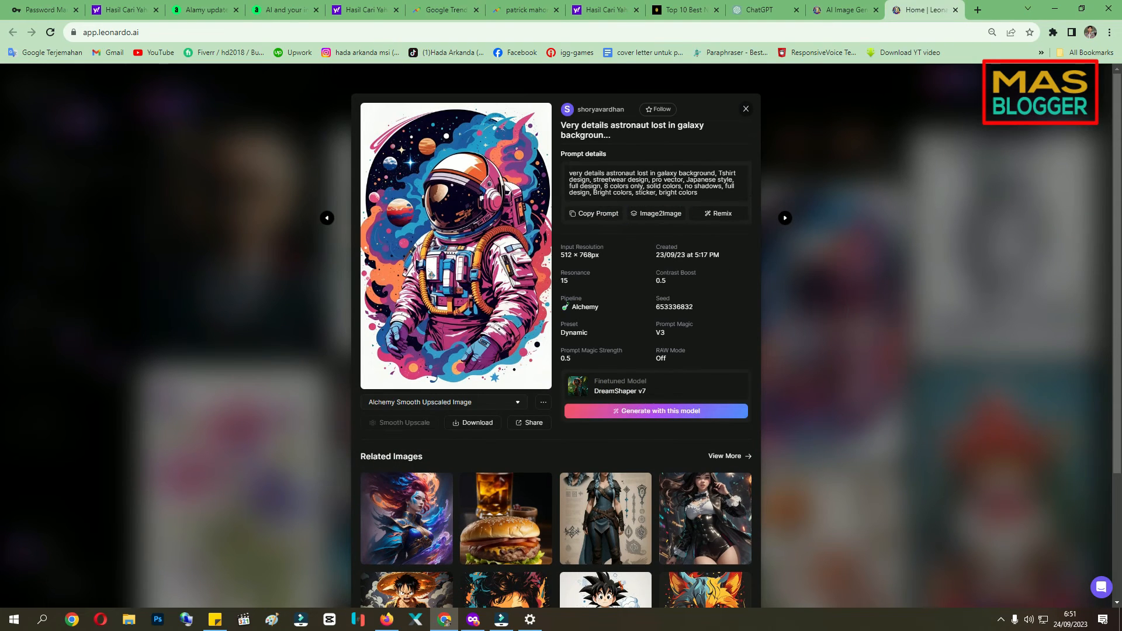
triple_click(610, 180)
right_click(619, 181)
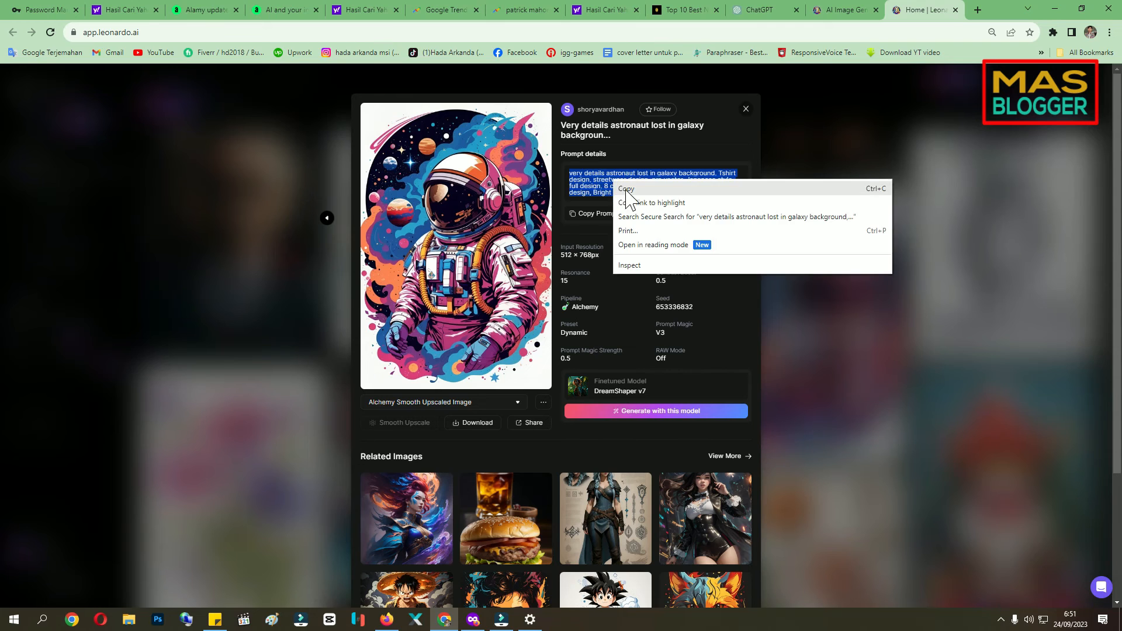
click(627, 189)
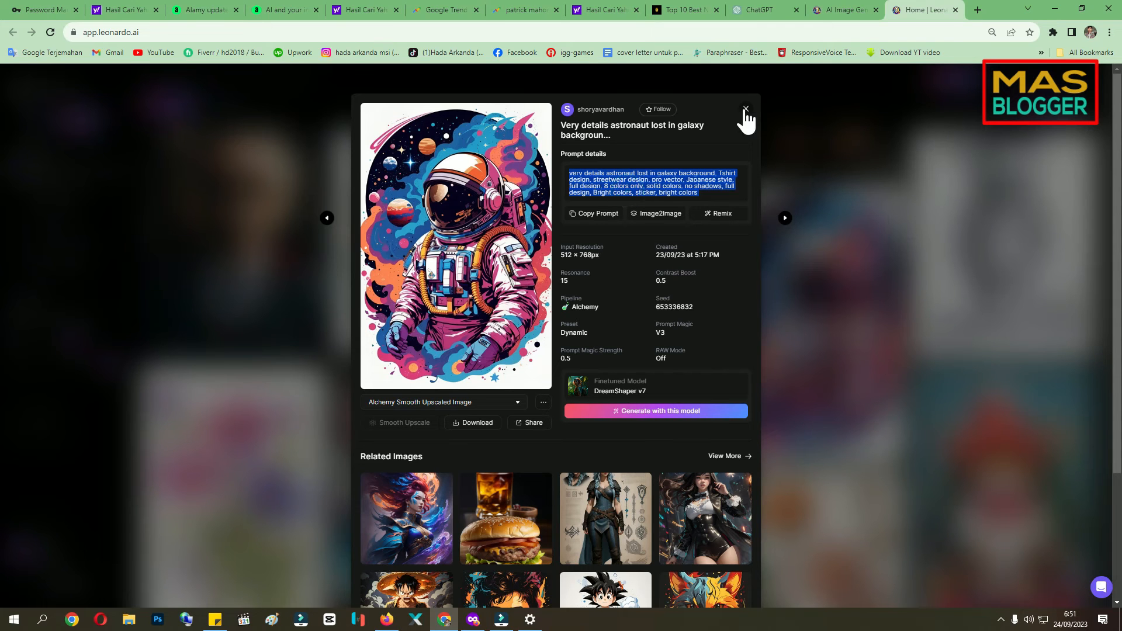
click(746, 109)
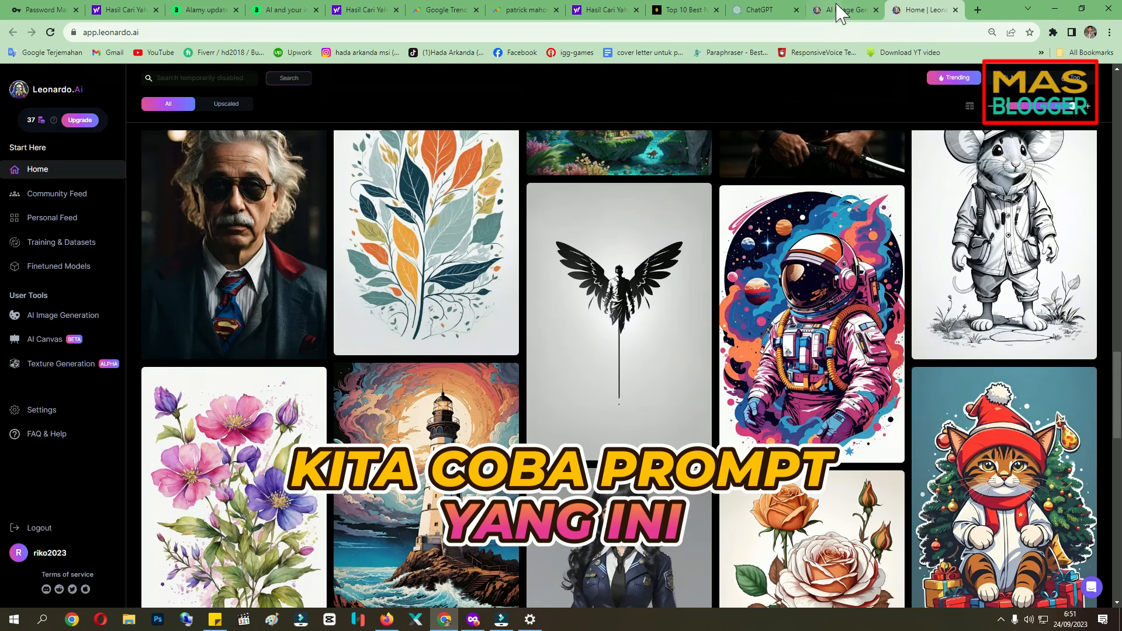
Disable the negative prompt, replace the prompt with the copied astronaut text using "cat" as the subject, and generate four images.
click(840, 12)
triple_click(425, 154)
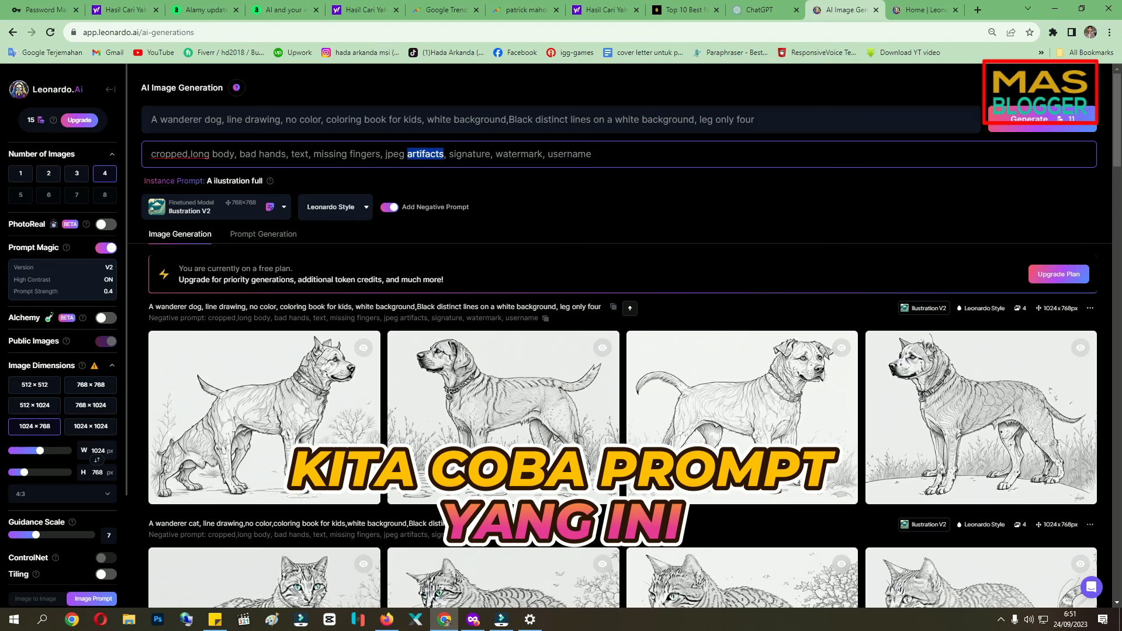
click(388, 207)
double_click(310, 119)
key(ctrl+a)
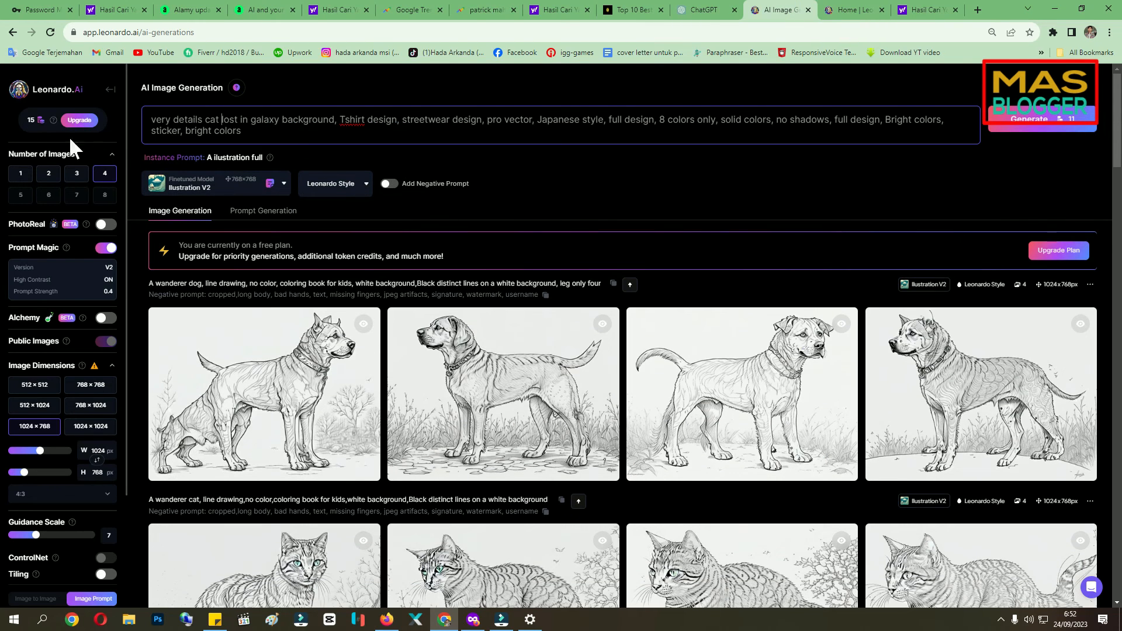
click(23, 197)
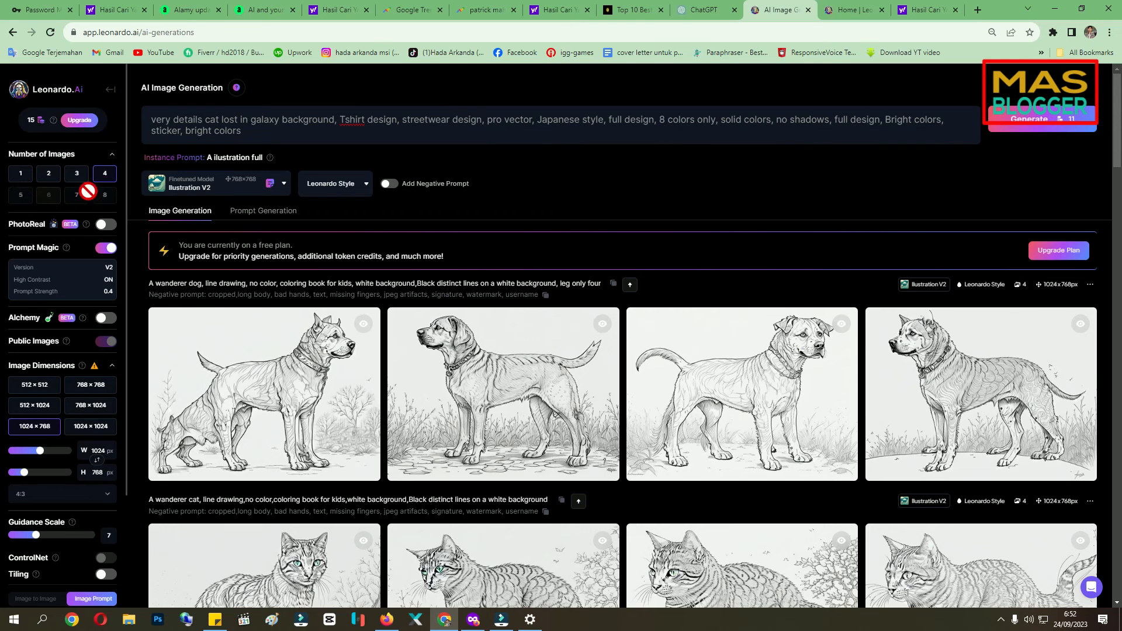
click(1030, 124)
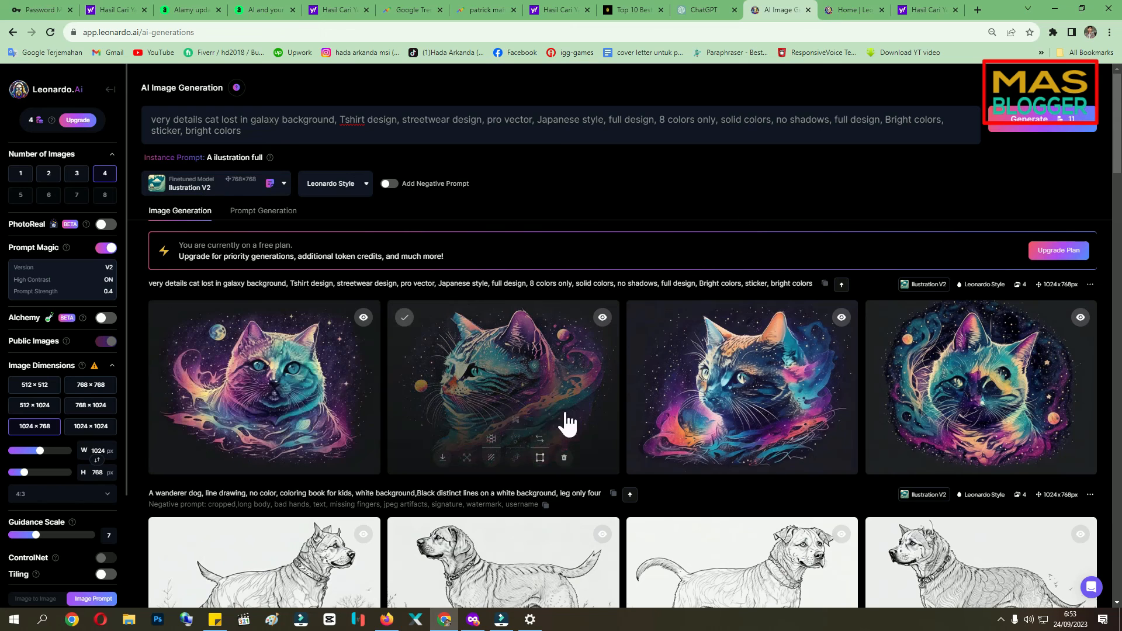
Download the second sunset quarterback image of Patrick Mahomes into a new folder named "nfl soccer patrick mohames".
scroll(544, 462, down, 1)
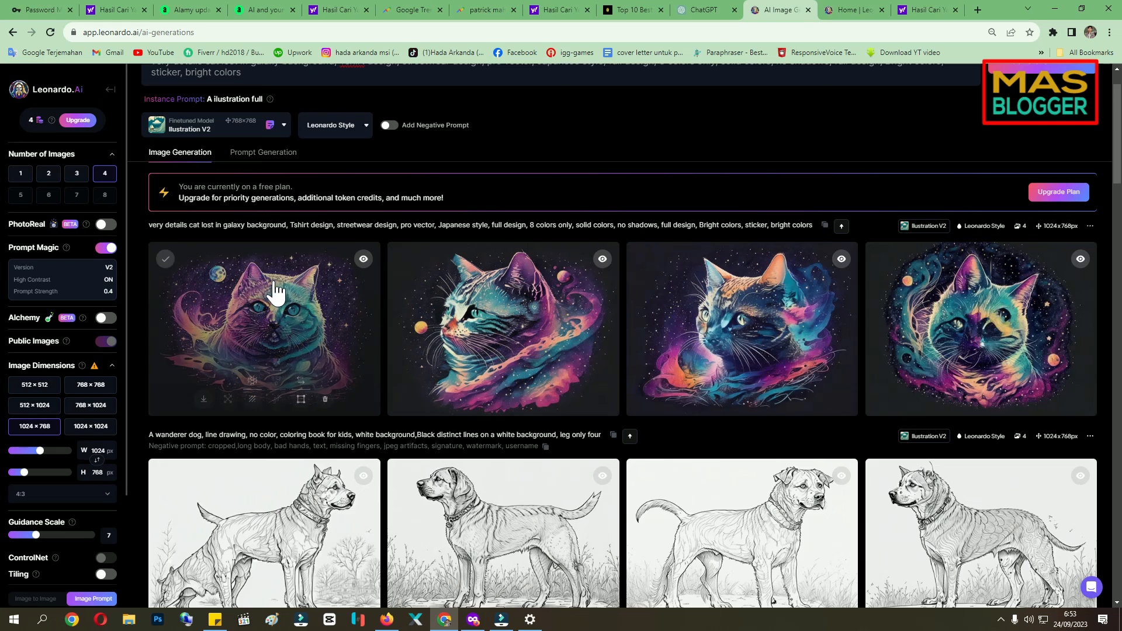
scroll(777, 354, down, 10)
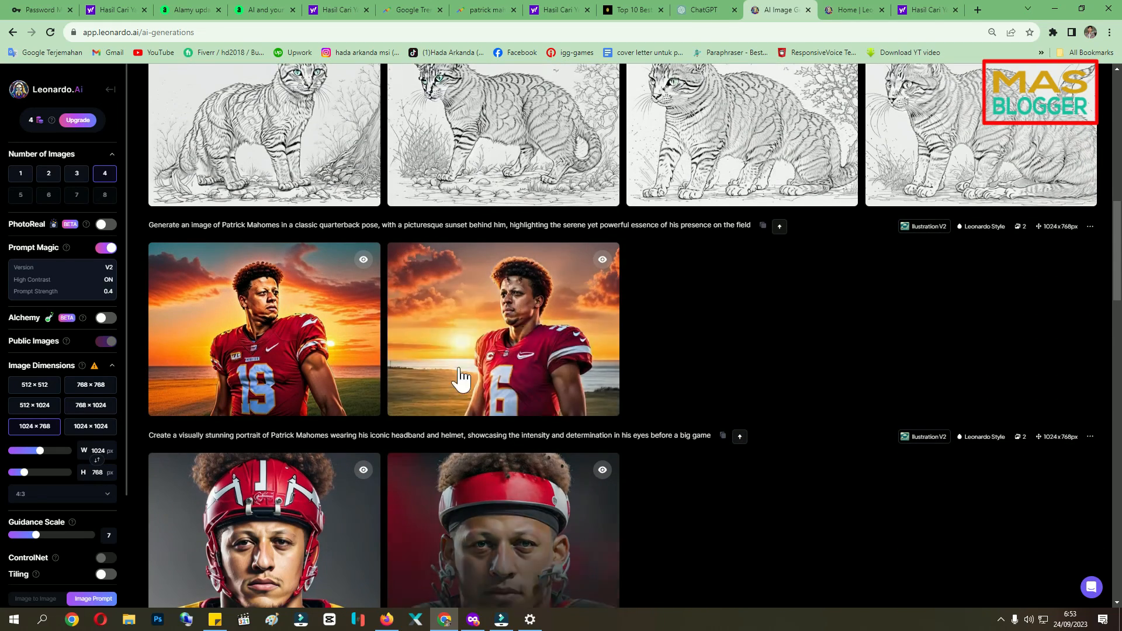
click(442, 399)
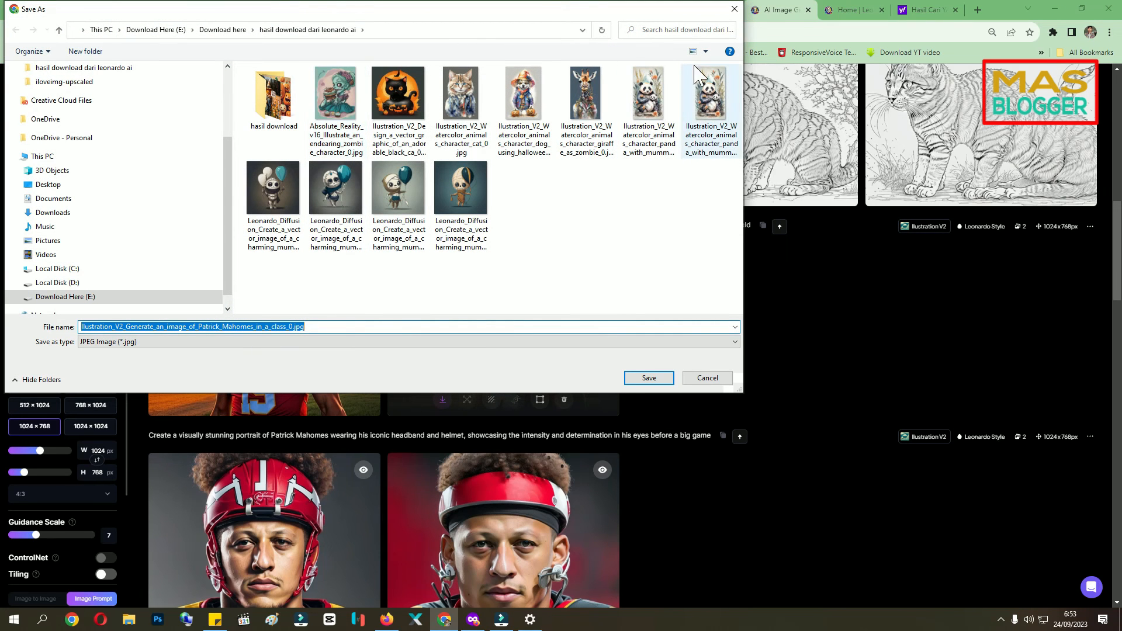
click(85, 51)
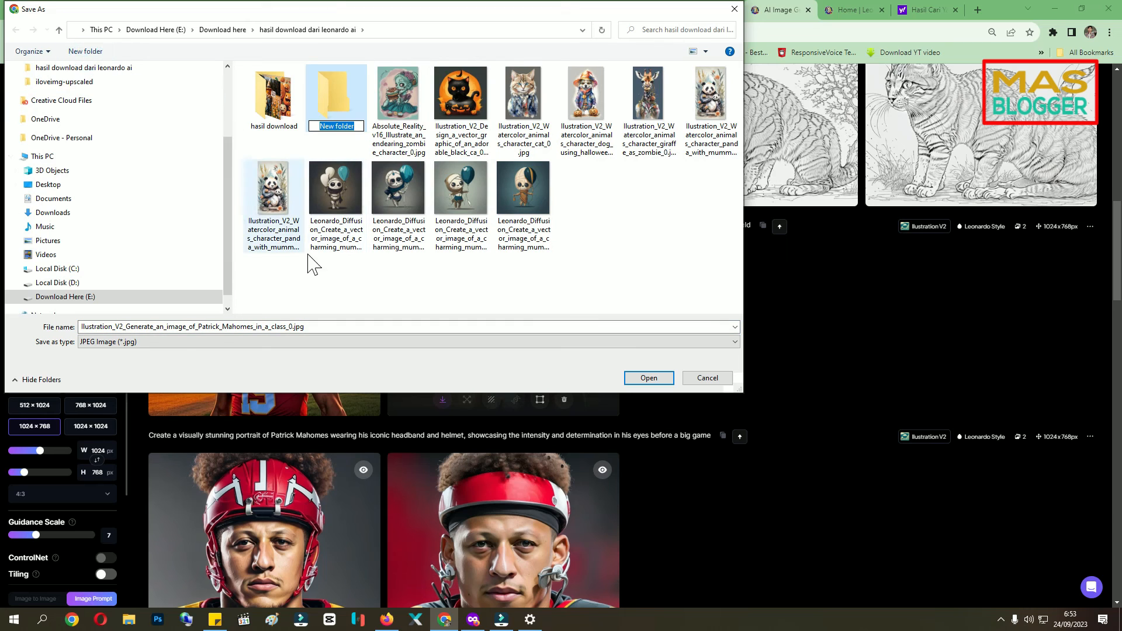
text(n)
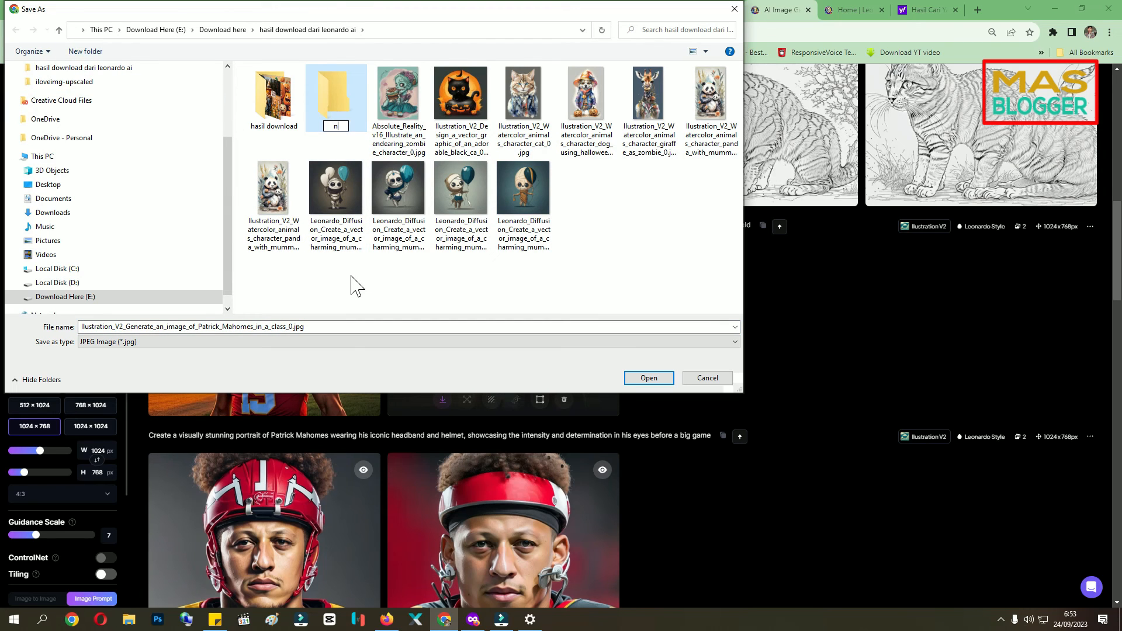
text(fl soccer patrick mohame)
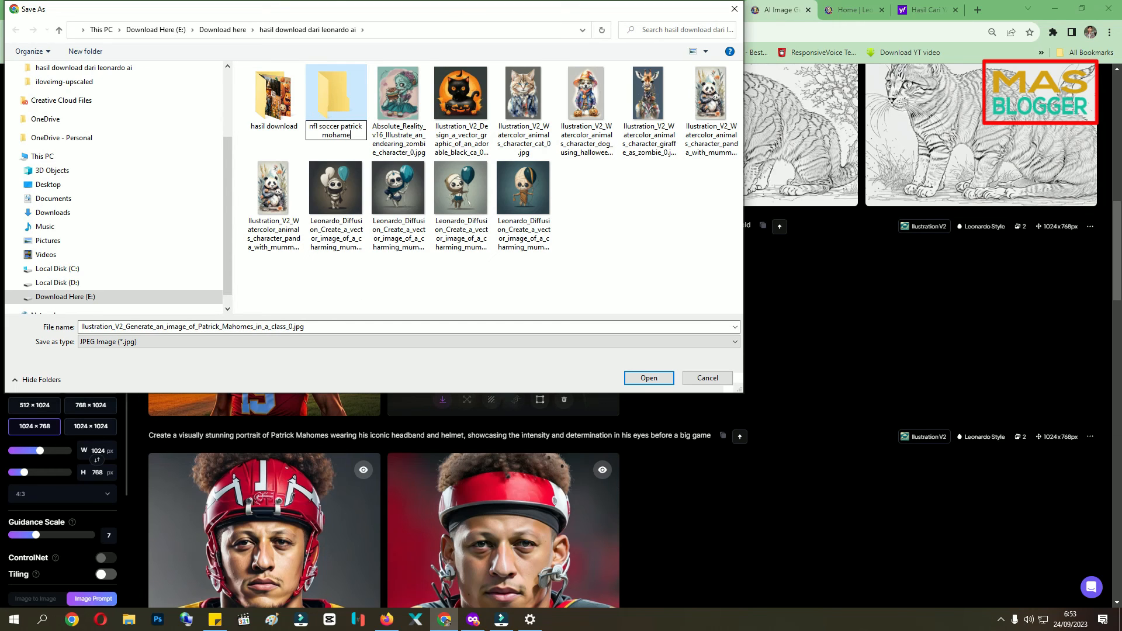
text(s)
key(Return)
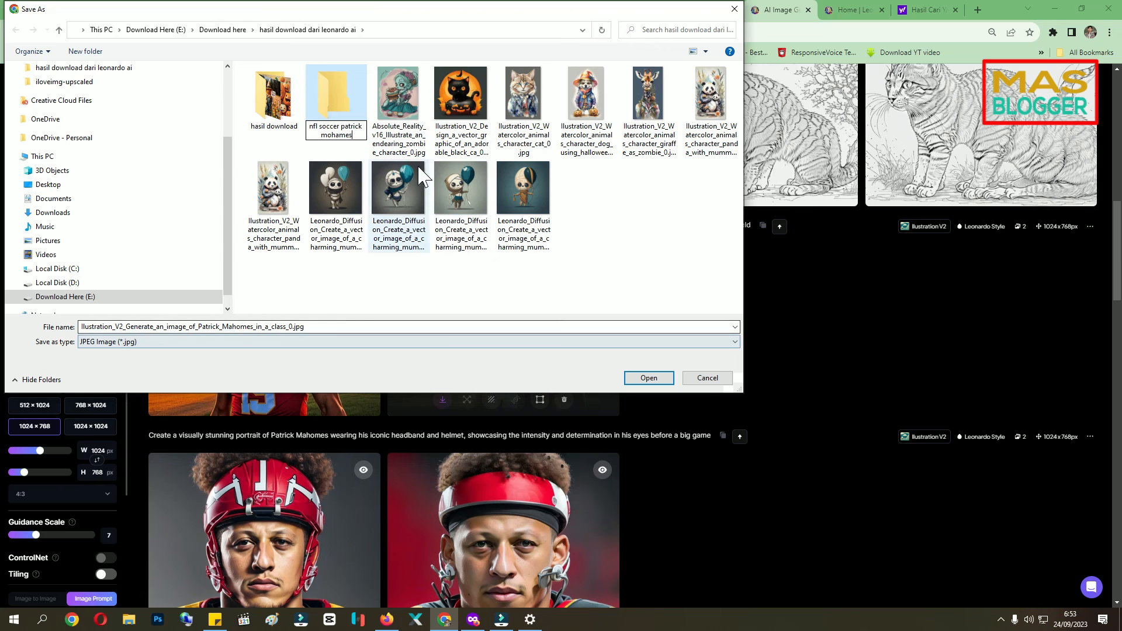
click(646, 379)
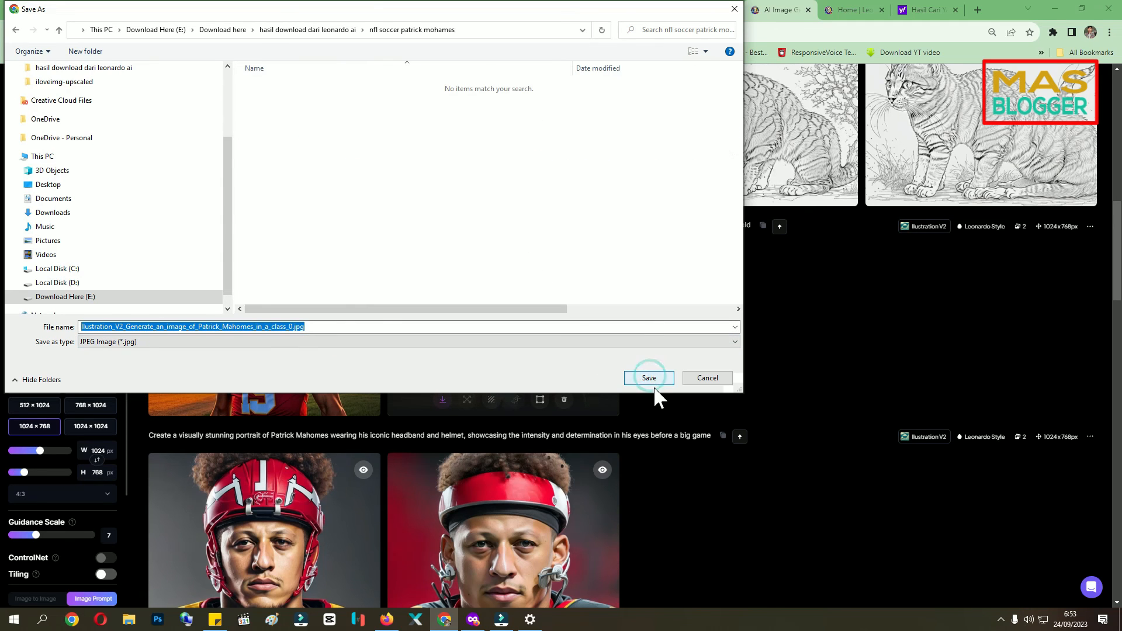
click(657, 378)
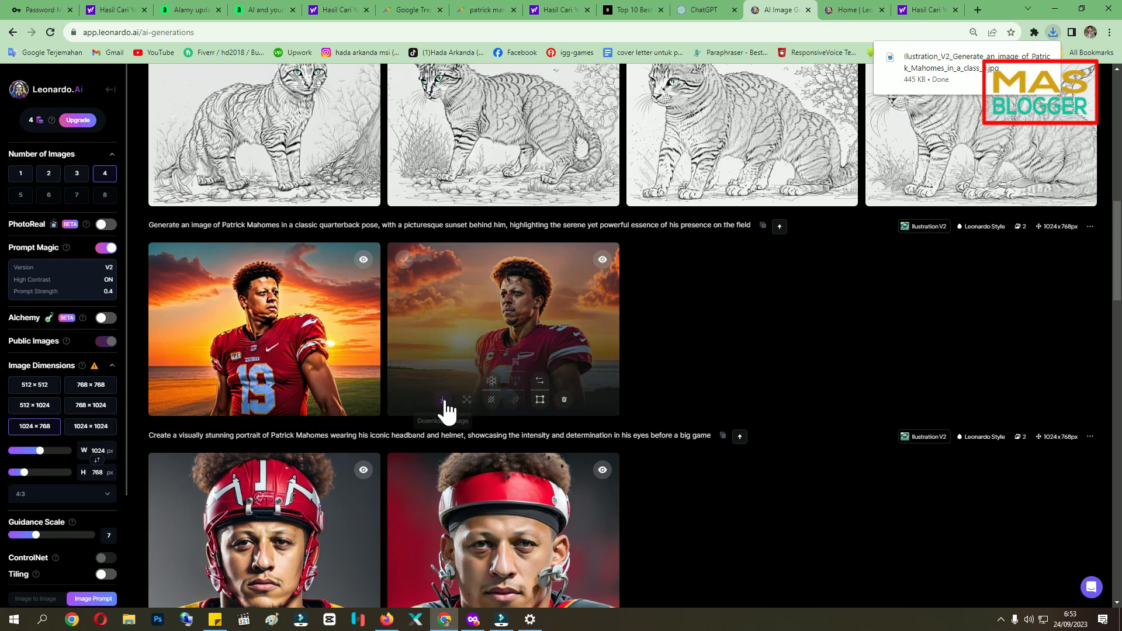
Save another copy of the second sunset quarterback image and download the red-helmet portrait into the same folder.
click(443, 399)
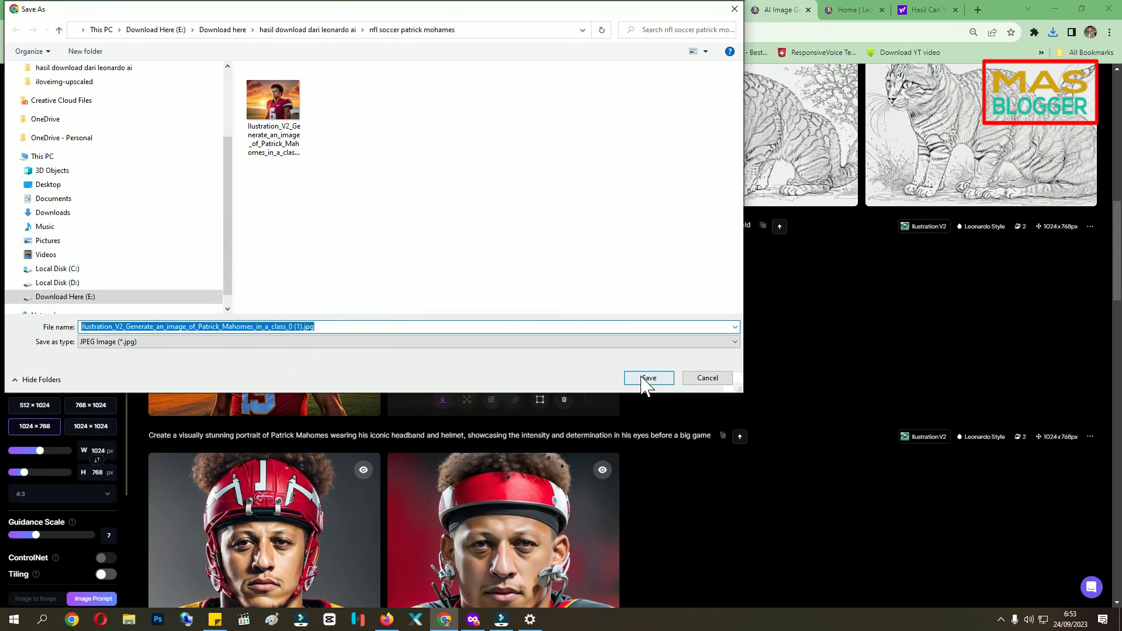
click(645, 380)
scroll(351, 389, down, 4)
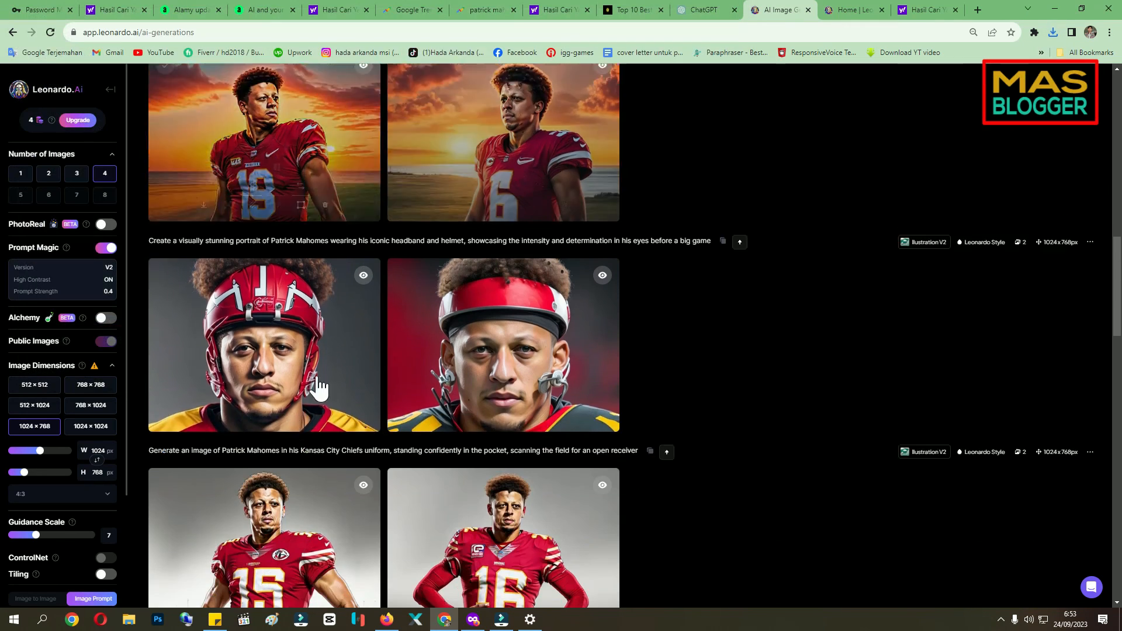
mouse_move(175, 381)
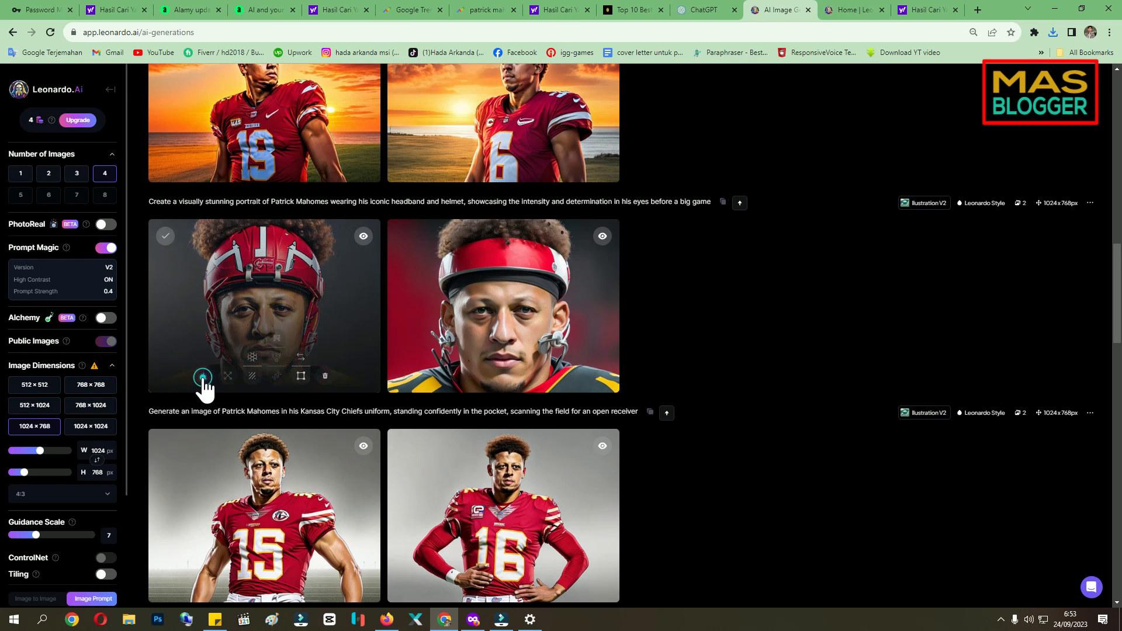
click(203, 376)
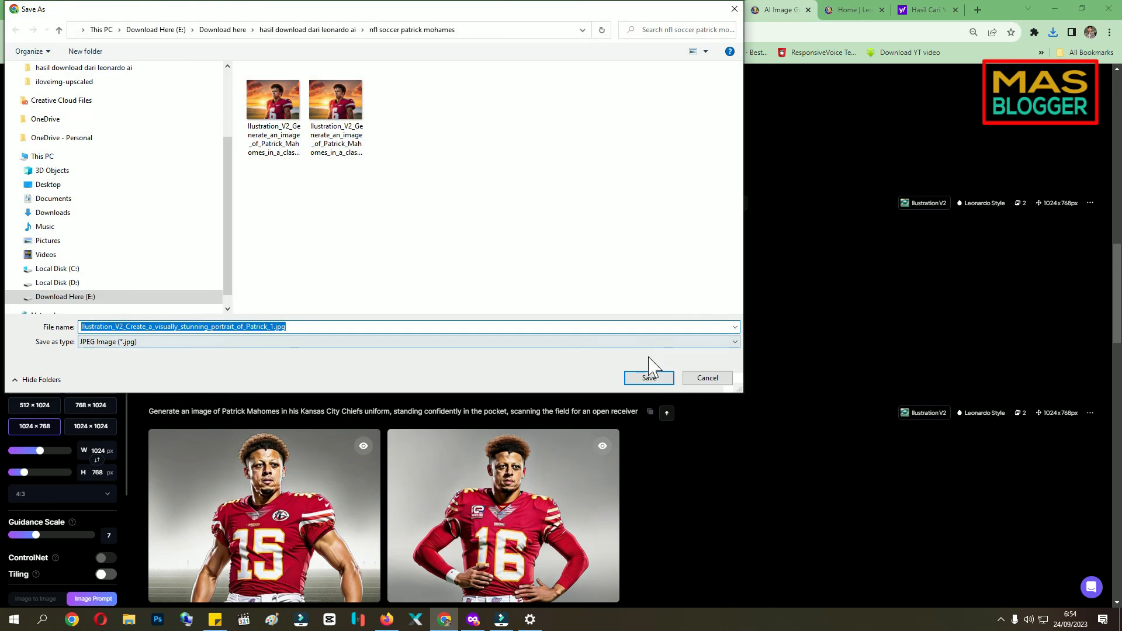
click(649, 379)
Try selecting the helmet and headband portraits together for a bulk download, and clear the selection.
scroll(783, 342, up, 8)
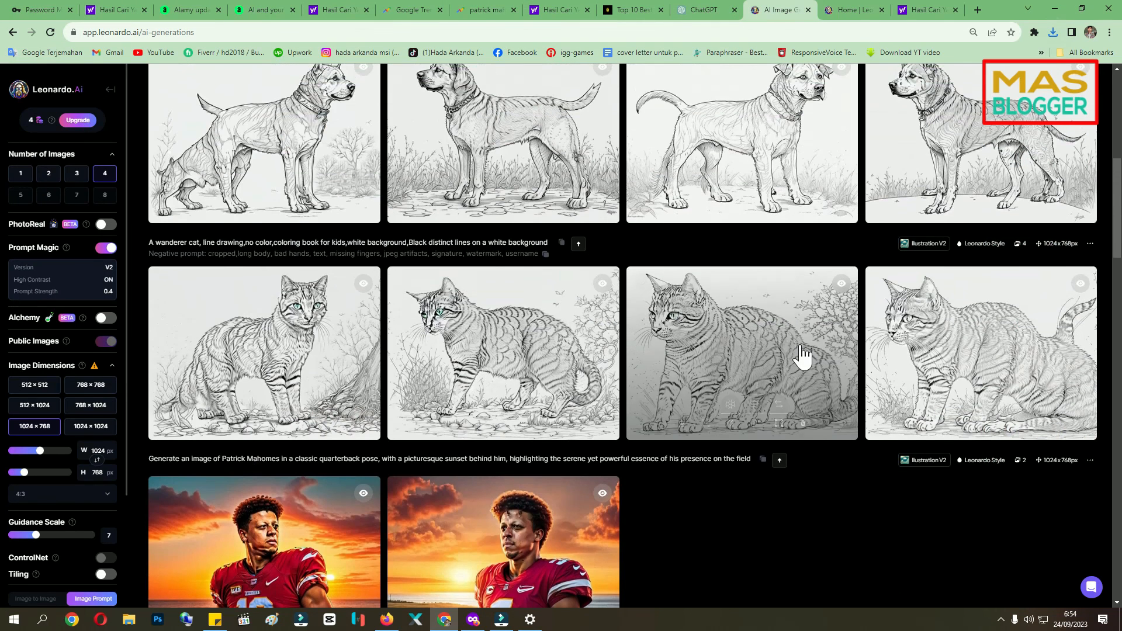
scroll(760, 354, up, 9)
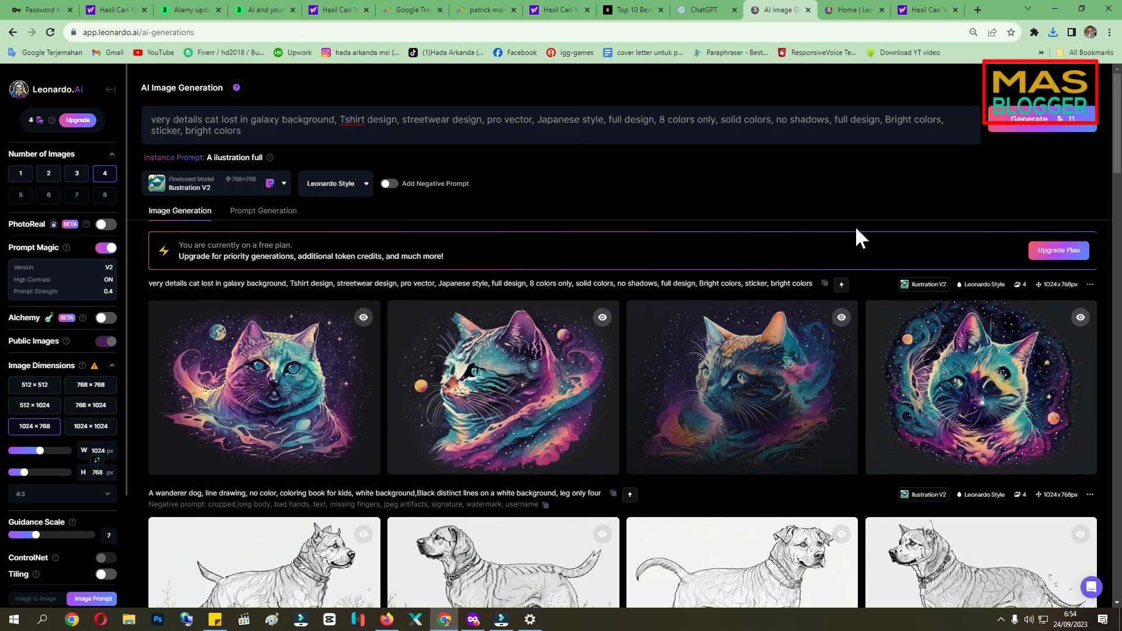
scroll(612, 418, down, 12)
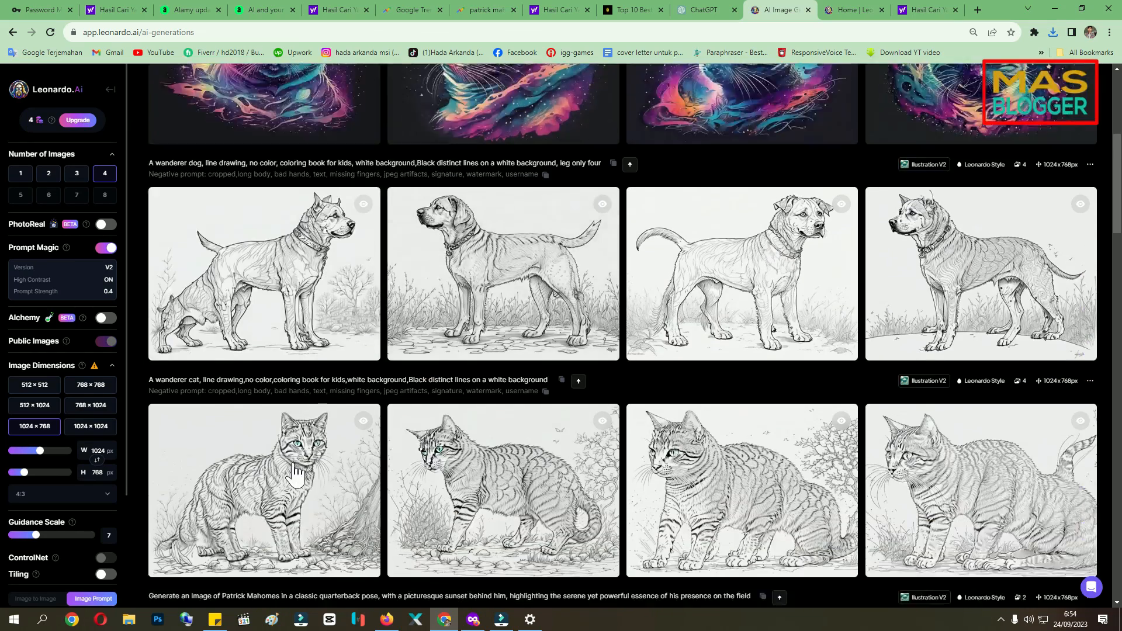
scroll(269, 386, down, 1)
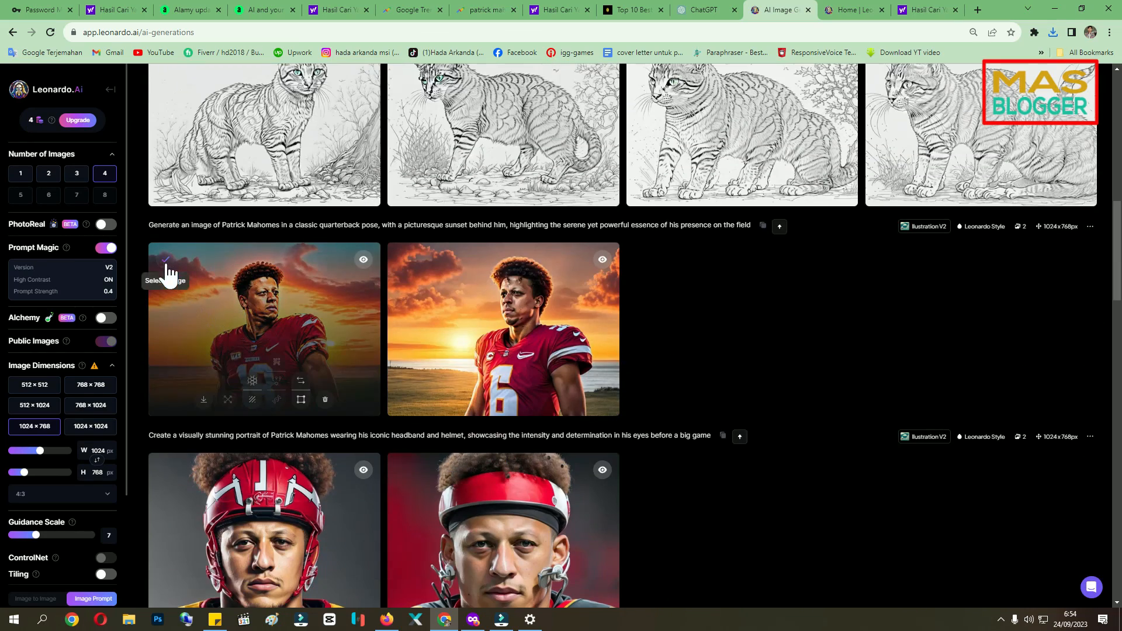
scroll(175, 316, down, 2)
click(165, 293)
click(403, 329)
mouse_move(966, 80)
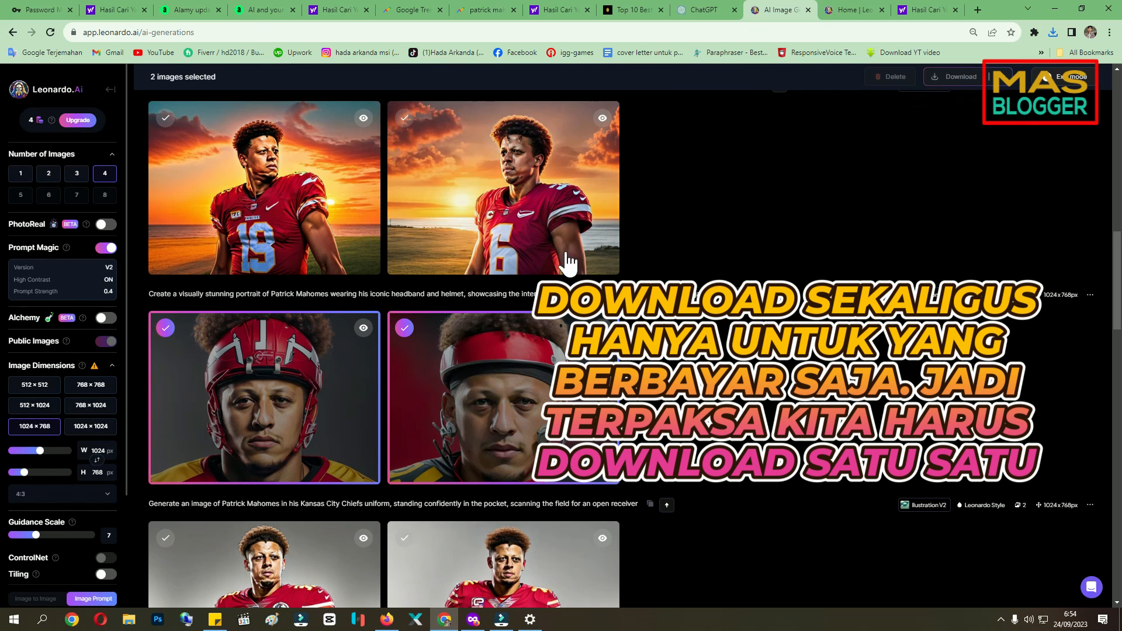
click(446, 358)
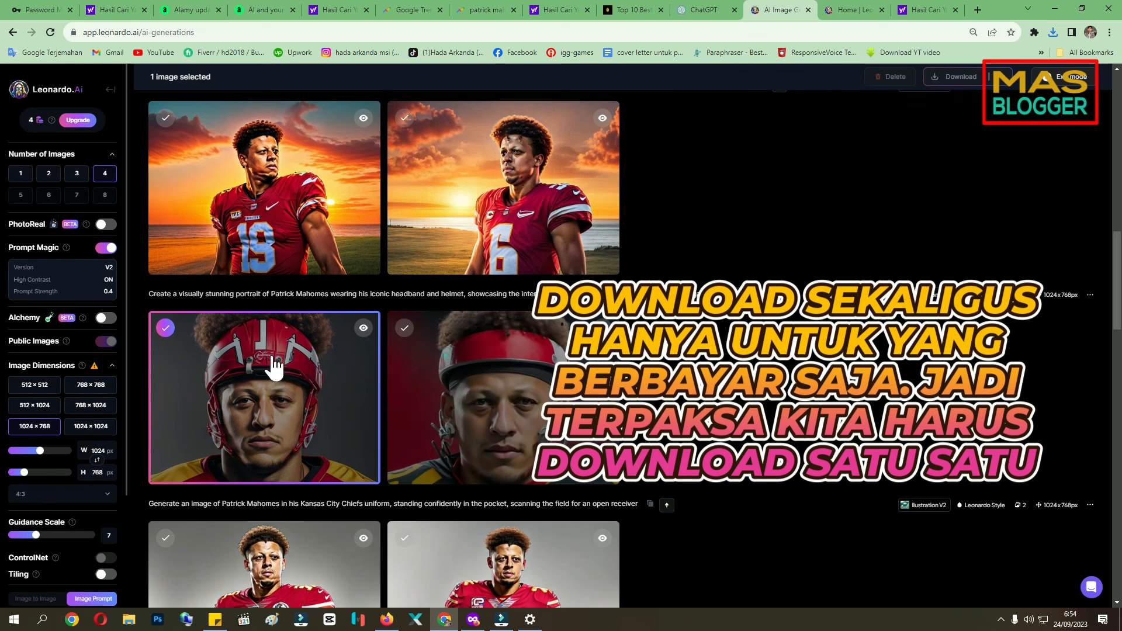
click(229, 351)
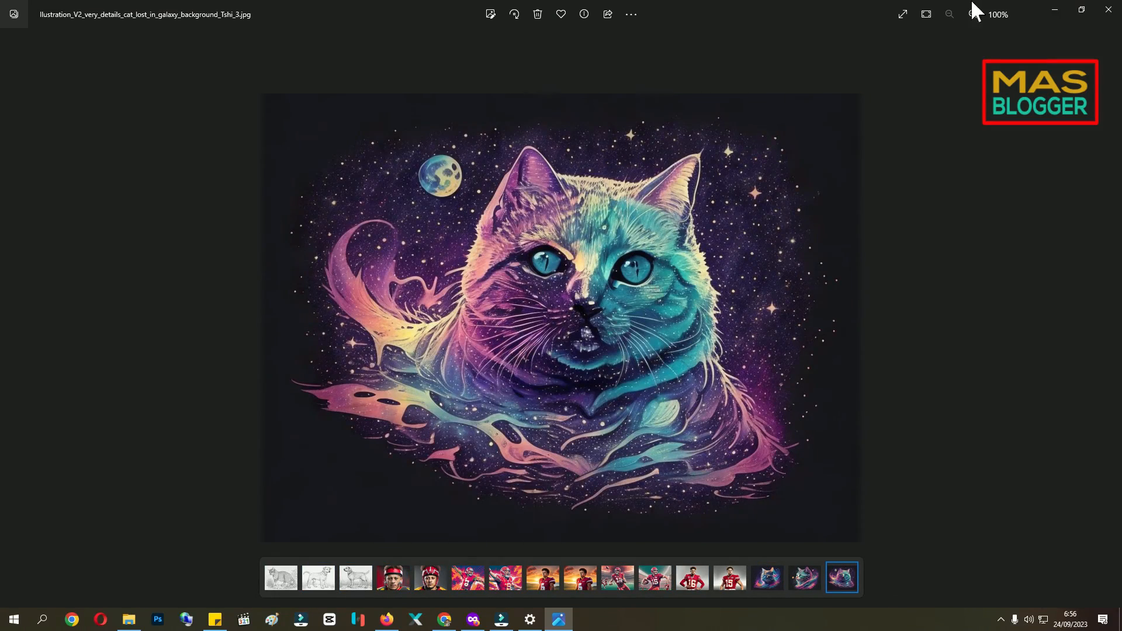
Close the enlarged galaxy cat image to return to the folder of downloaded images.
click(1109, 10)
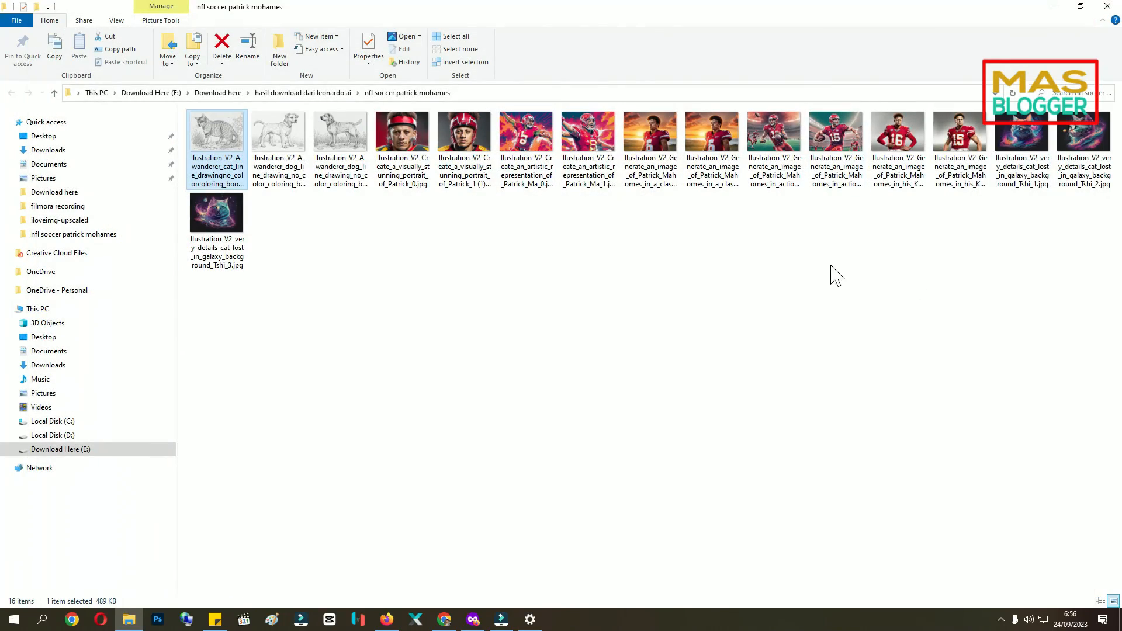